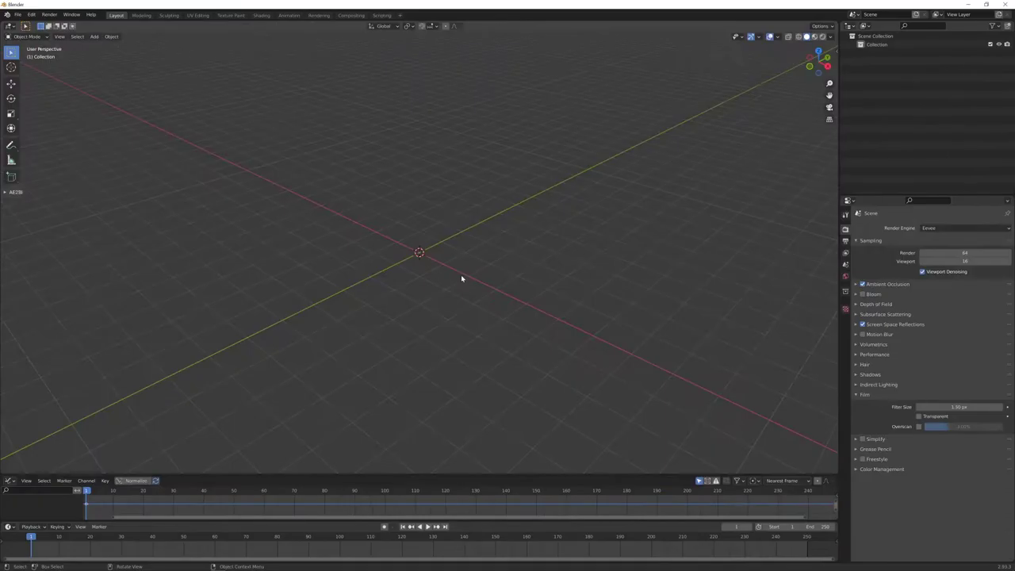
# - Add a UV sphere, scale it by 6 in front view, and apply its transform
pyautogui.hotkey('shift', 'a')
pyautogui.moveTo(444, 238)
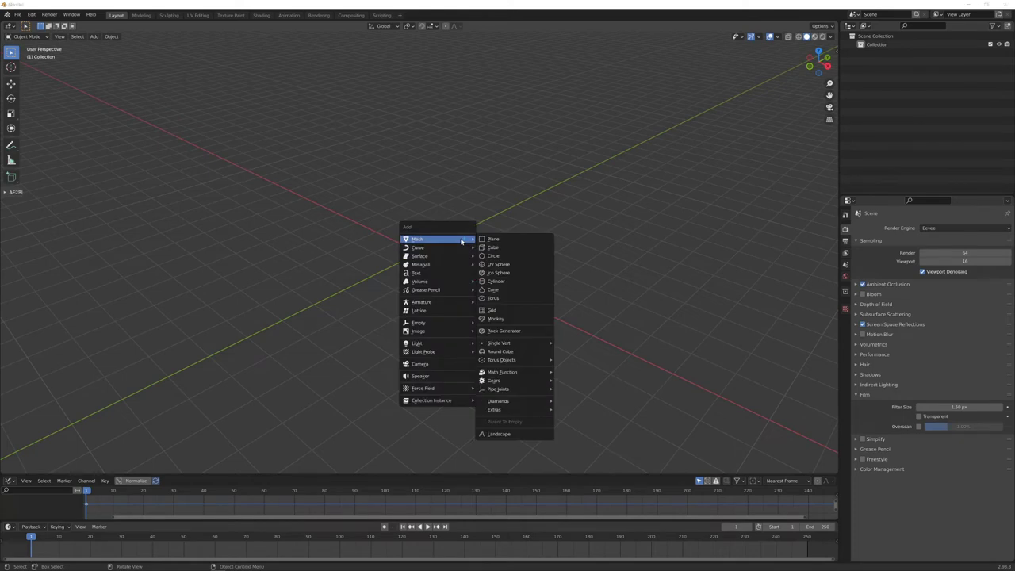
pyautogui.click(500, 265)
pyautogui.press('KP_1')
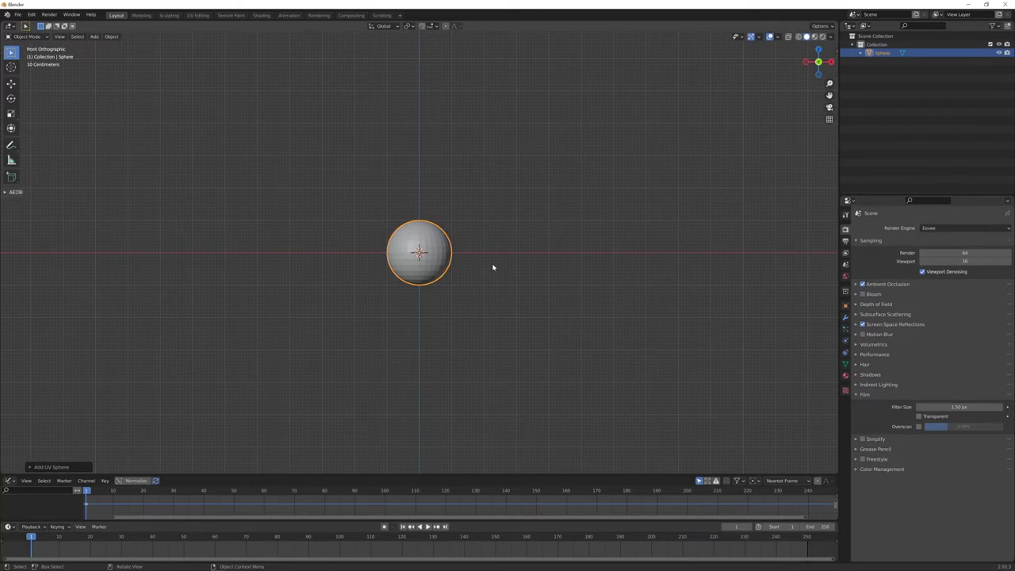
pyautogui.write('s')
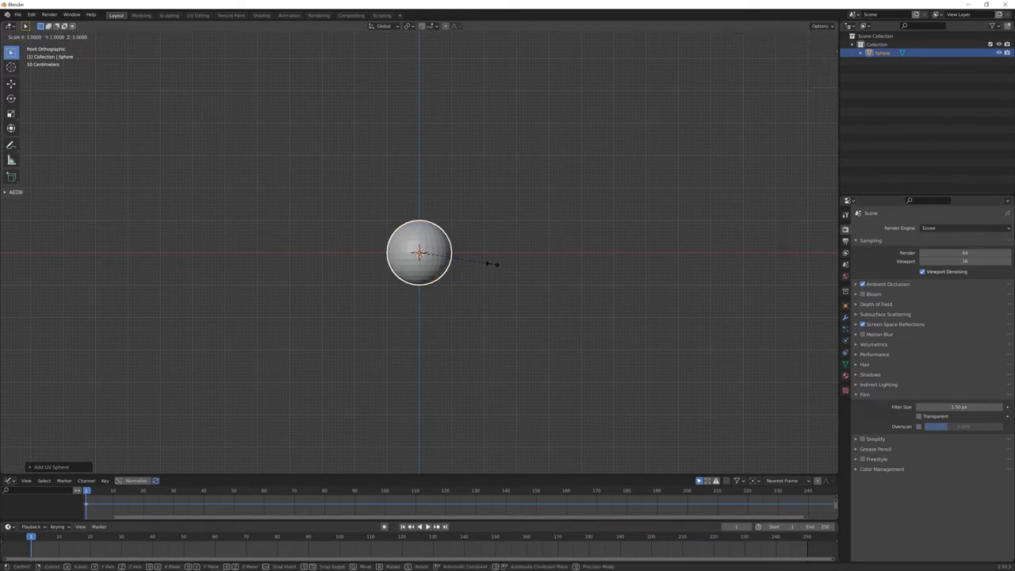
pyautogui.write('6')
pyautogui.press('Return')
pyautogui.scroll(-1, 500, 301)
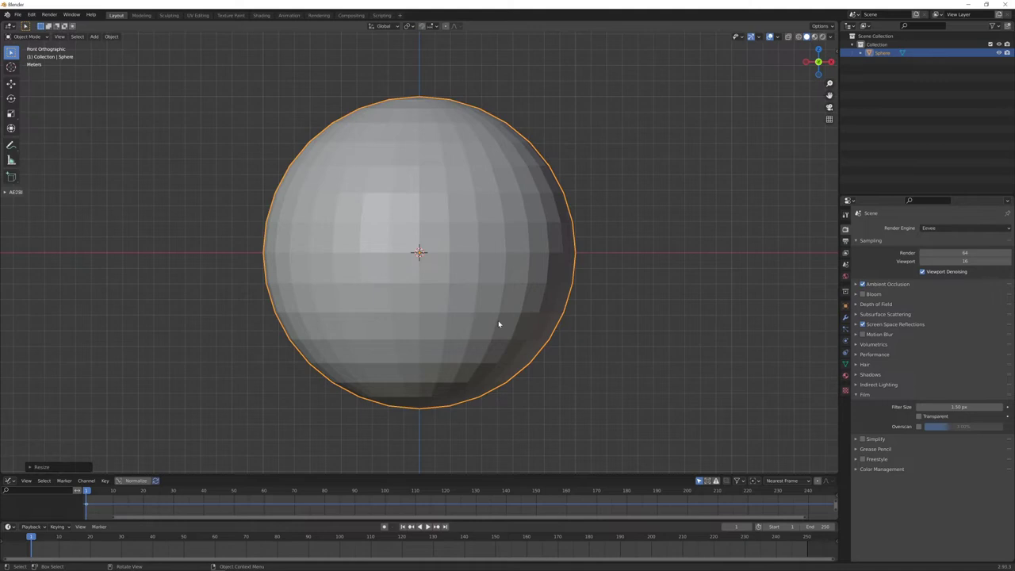
pyautogui.hotkey('ctrl', 'a')
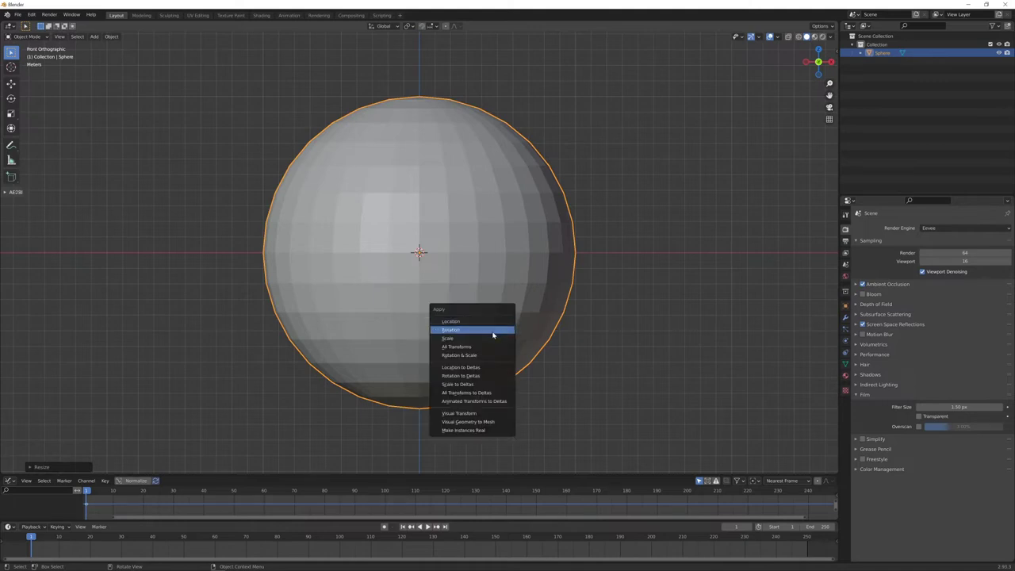
pyautogui.click(498, 336)
# - Raise the sphere about 15 m straight up along the Z axis
pyautogui.scroll(-3, 498, 336)
pyautogui.keyDown('shift'); pyautogui.moveTo(487, 301); pyautogui.dragTo(482, 351, button='middle'); pyautogui.keyUp('shift')
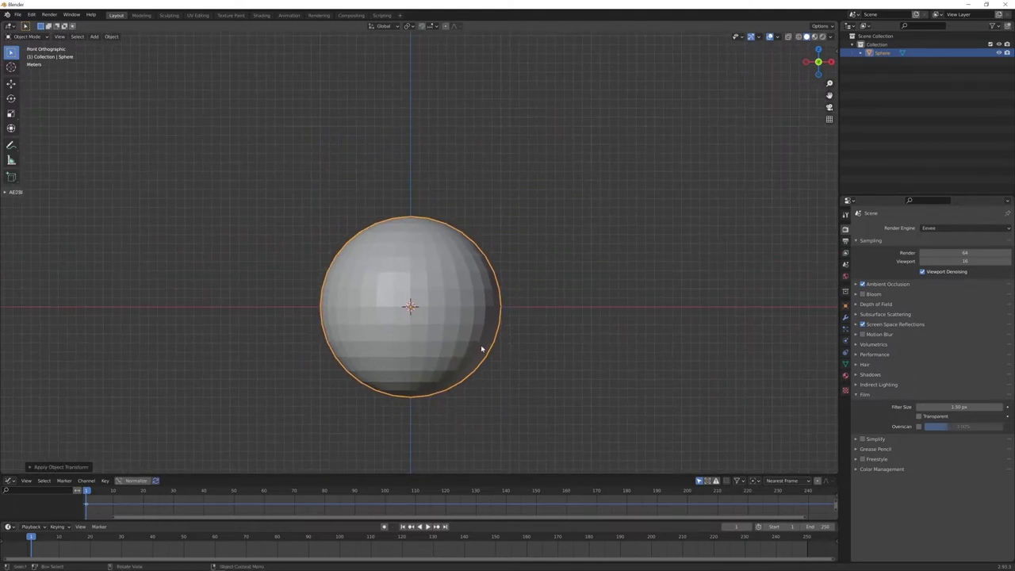
pyautogui.press('g')
pyautogui.press('z')
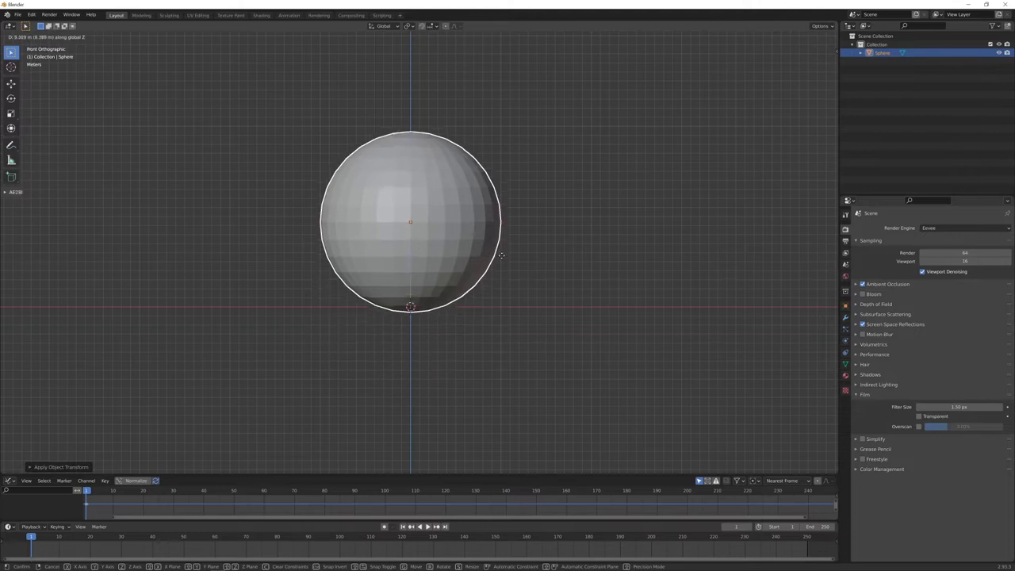
pyautogui.click(505, 176)
pyautogui.moveTo(505, 177); pyautogui.dragTo(472, 94, button='middle')
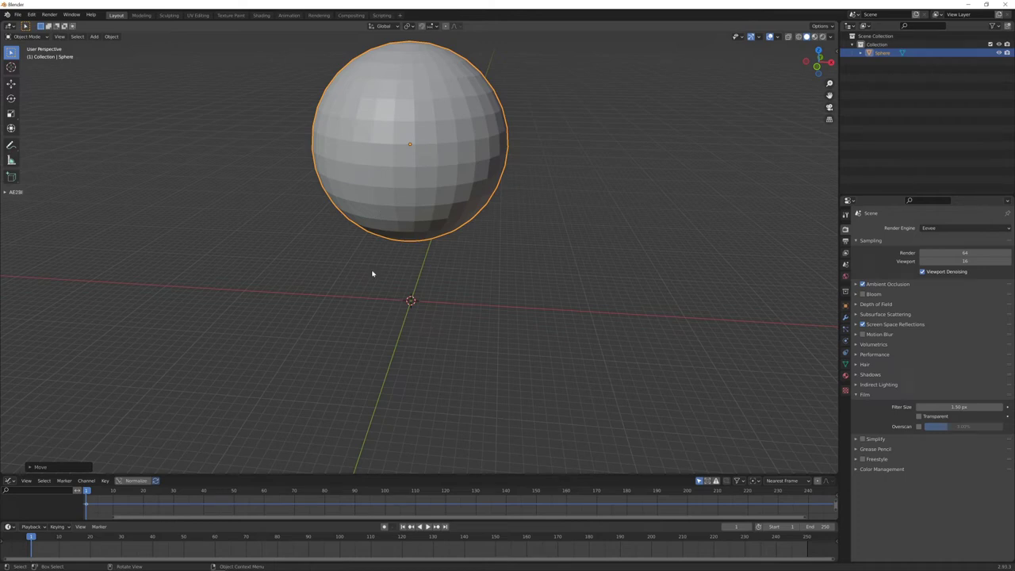
pyautogui.press('KP_1')
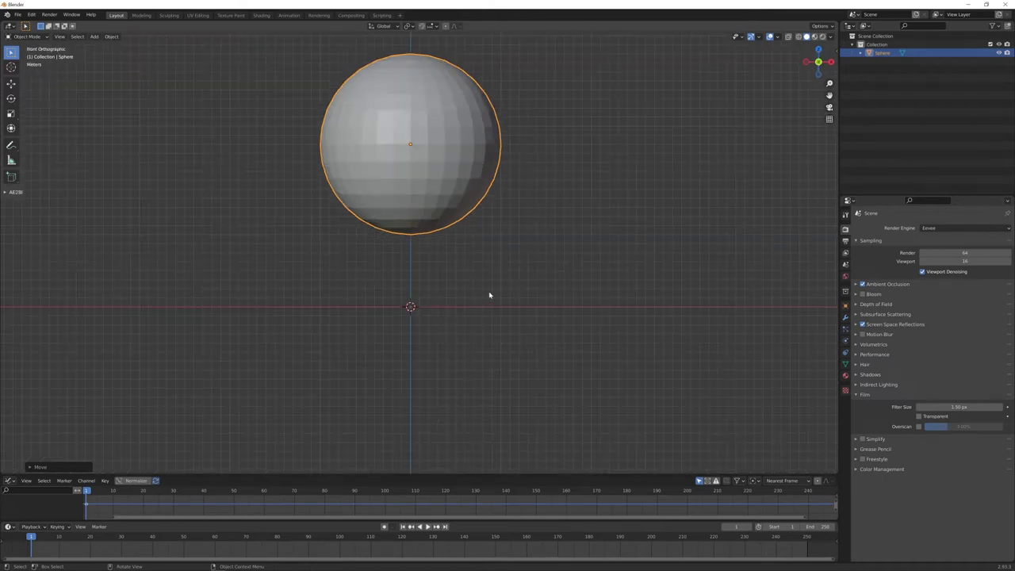
pyautogui.scroll(-1, 484, 354)
pyautogui.keyDown('shift'); pyautogui.moveTo(489, 295); pyautogui.dragTo(502, 351, button='middle'); pyautogui.keyUp('shift')
pyautogui.scroll(1, 487, 356)
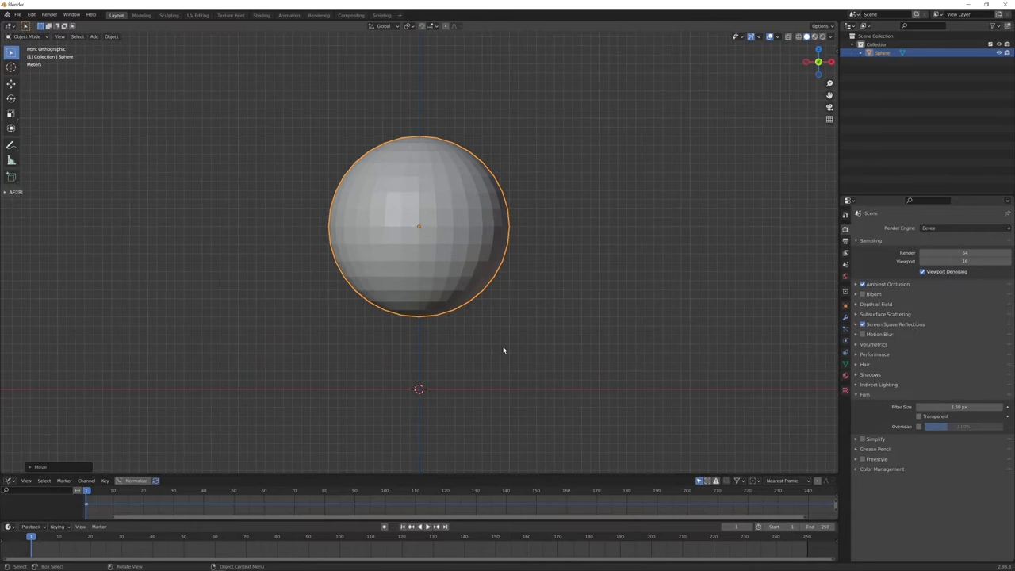
# - Rename the sphere to Container
pyautogui.press('F2')
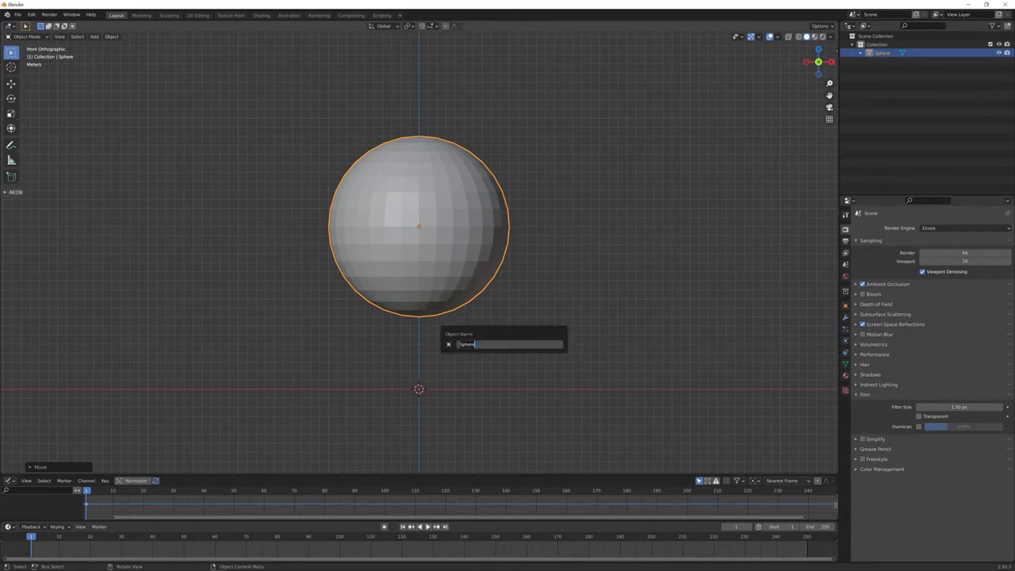
pyautogui.write('Cy')
pyautogui.write('ntaine')
pyautogui.write('r')
pyautogui.press('Return')
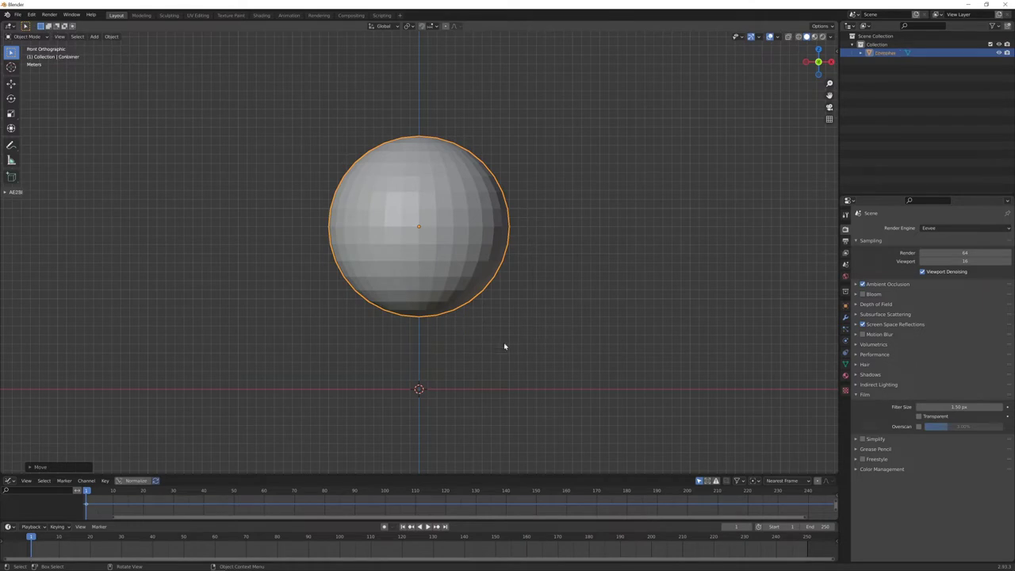
# - Set Container to display as Wire and uncheck its Renders visibility
pyautogui.click(845, 307)
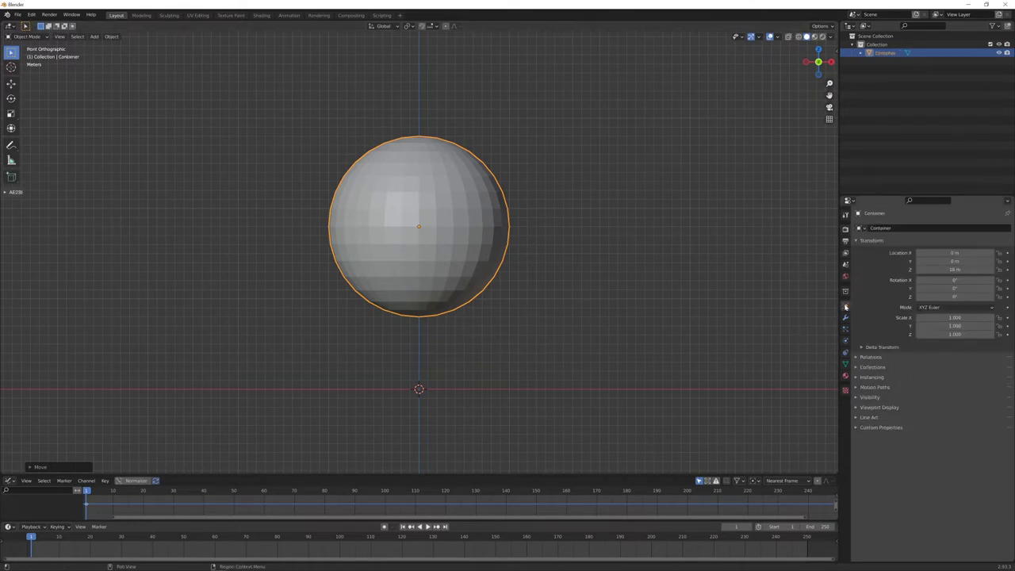
pyautogui.click(856, 407)
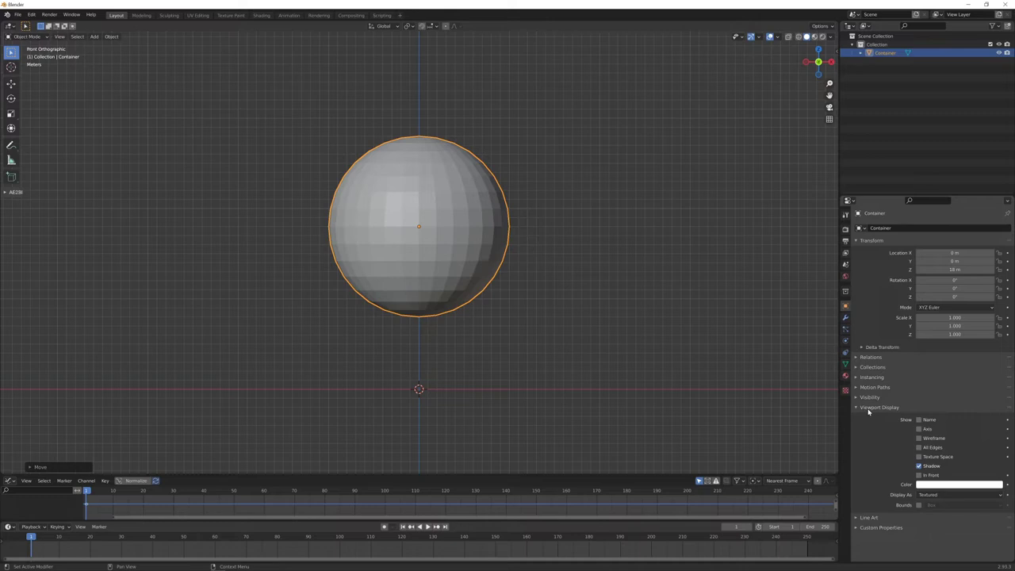
pyautogui.click(943, 497)
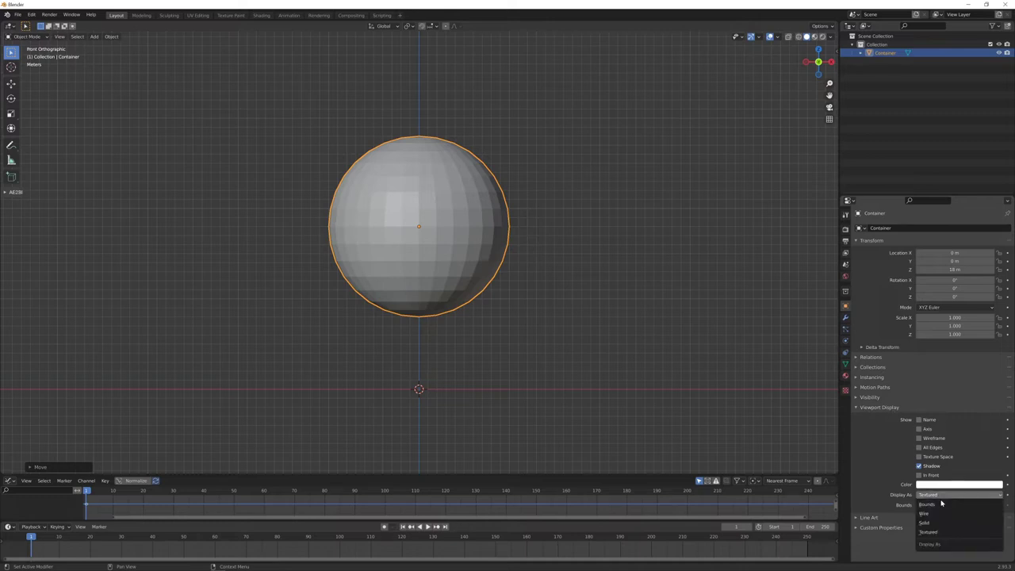
pyautogui.click(929, 515)
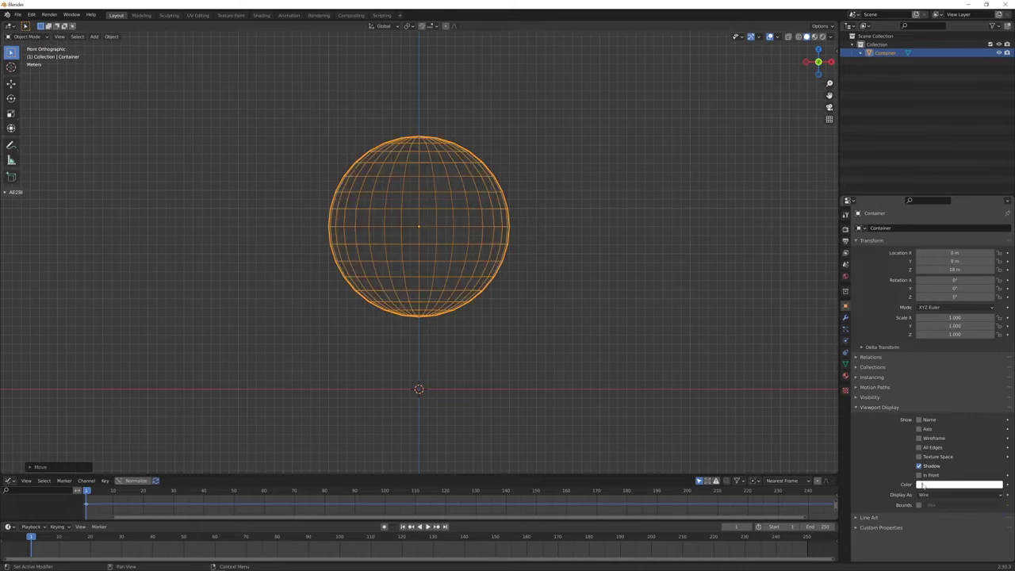
pyautogui.click(862, 397)
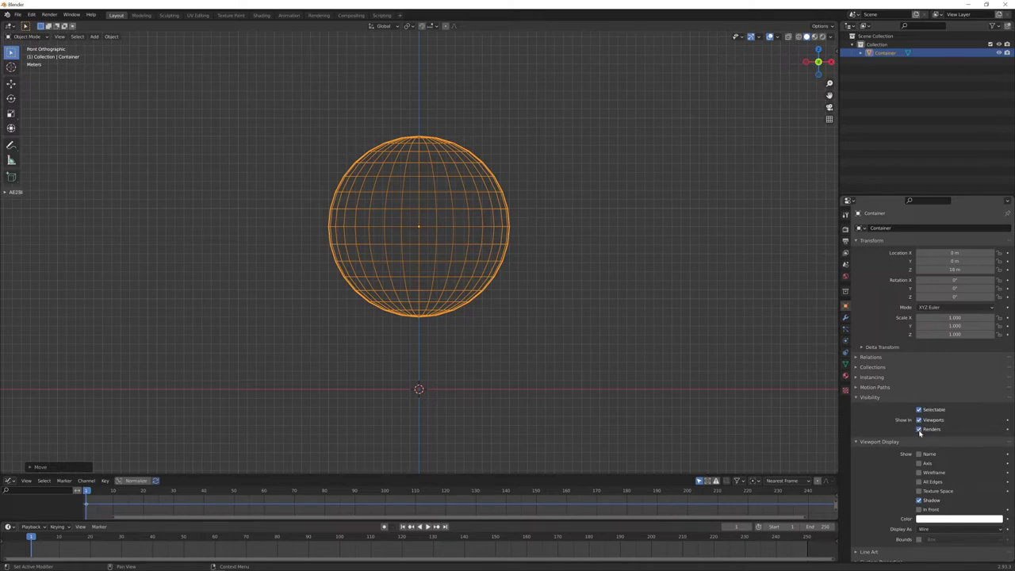
pyautogui.click(919, 429)
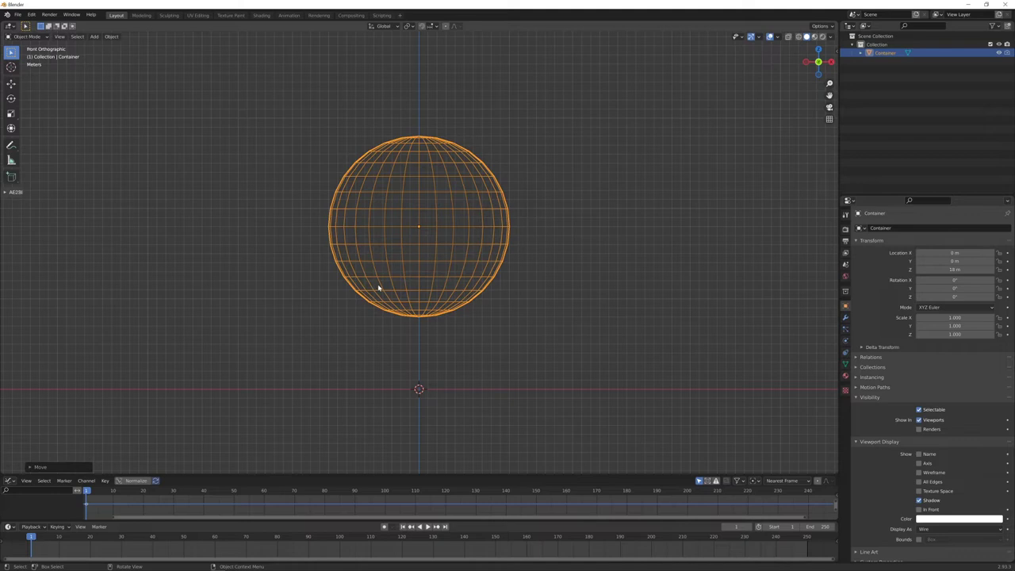
pyautogui.scroll(1, 486, 362)
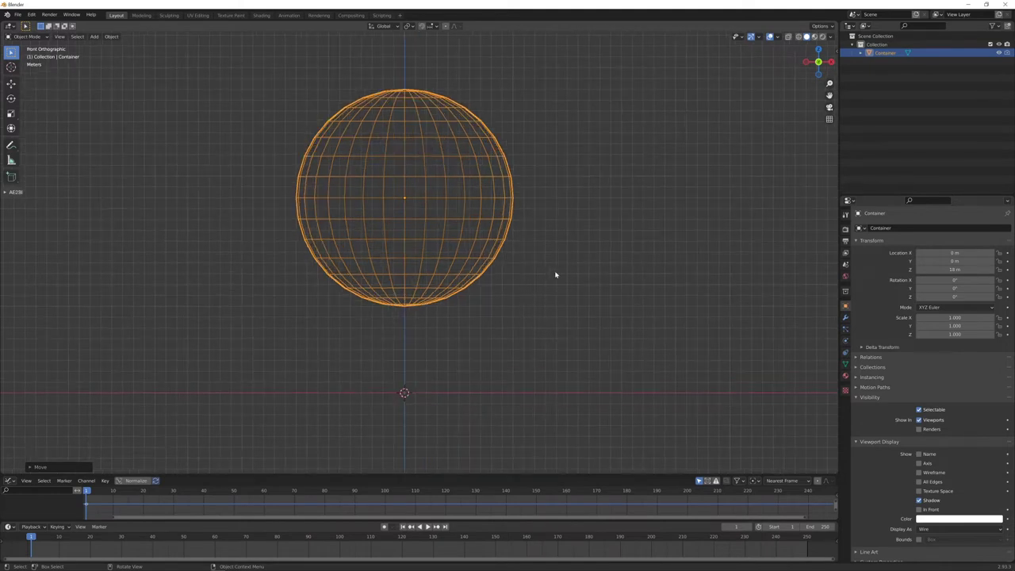
# - Give Container a Passive rigid body with Mesh collision shape and 0.01 m margin
pyautogui.click(845, 340)
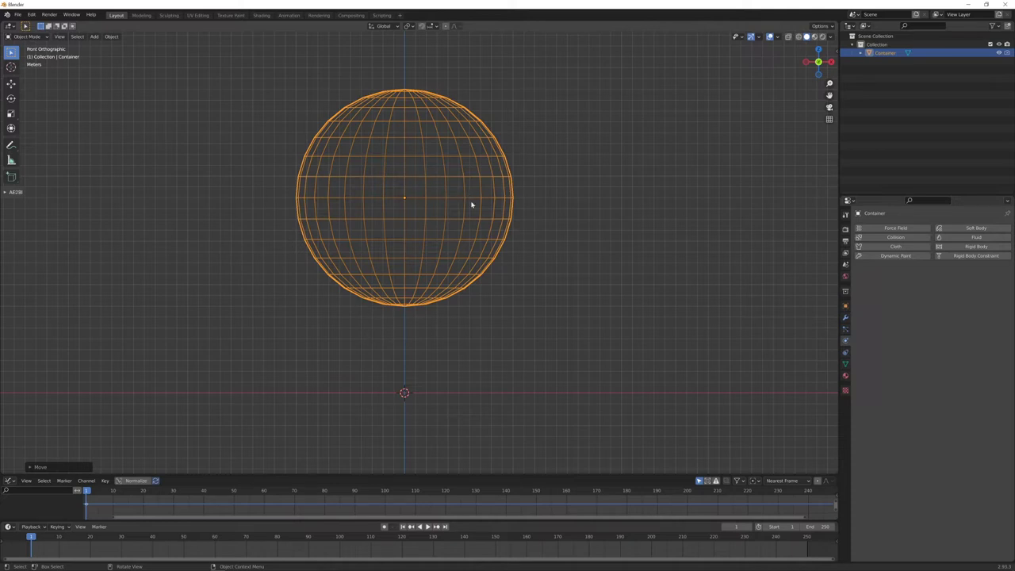
pyautogui.click(976, 247)
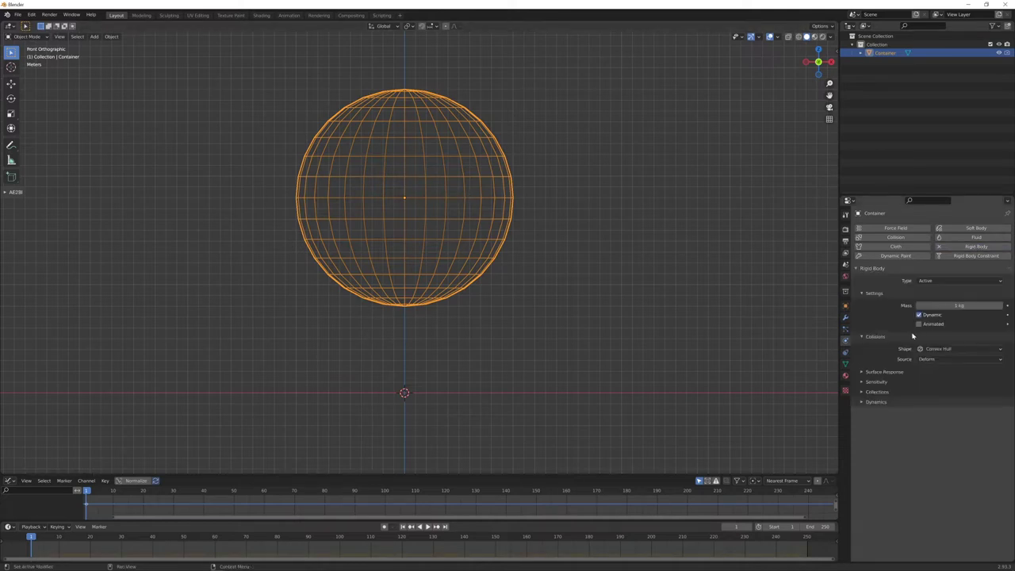
pyautogui.click(938, 282)
pyautogui.click(937, 299)
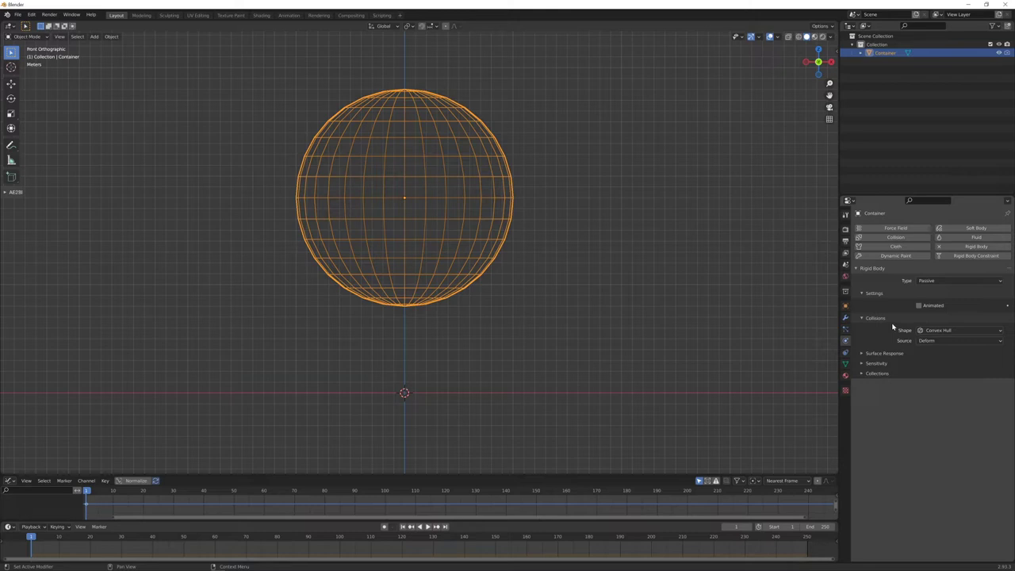
pyautogui.click(950, 330)
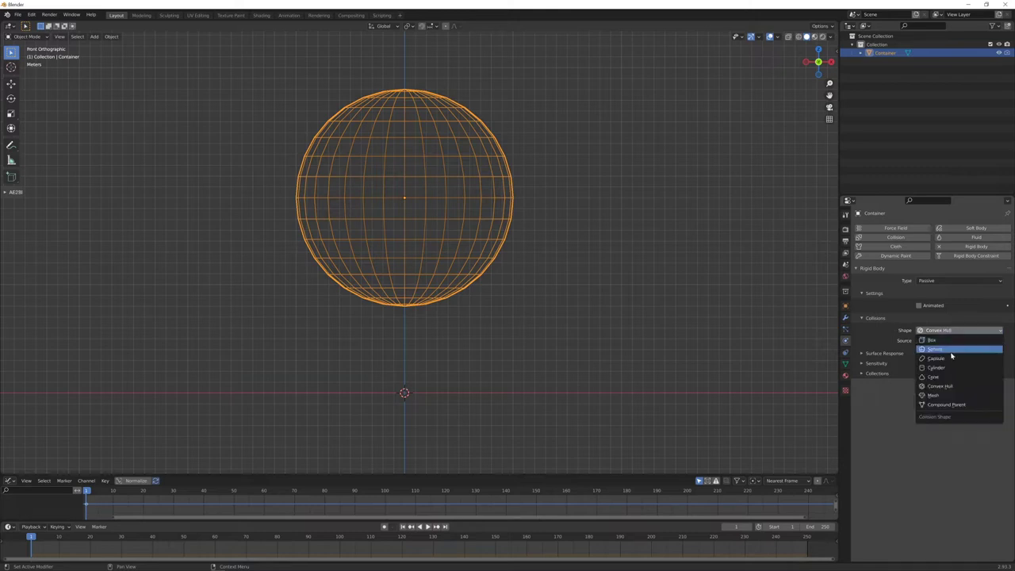
pyautogui.click(941, 395)
pyautogui.click(885, 377)
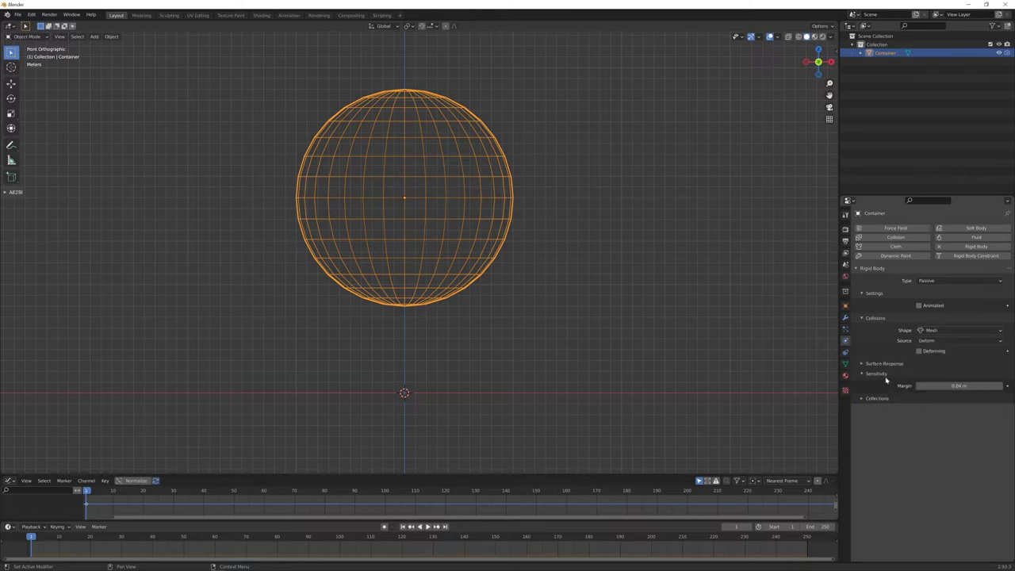
pyautogui.click(951, 386)
pyautogui.write('0')
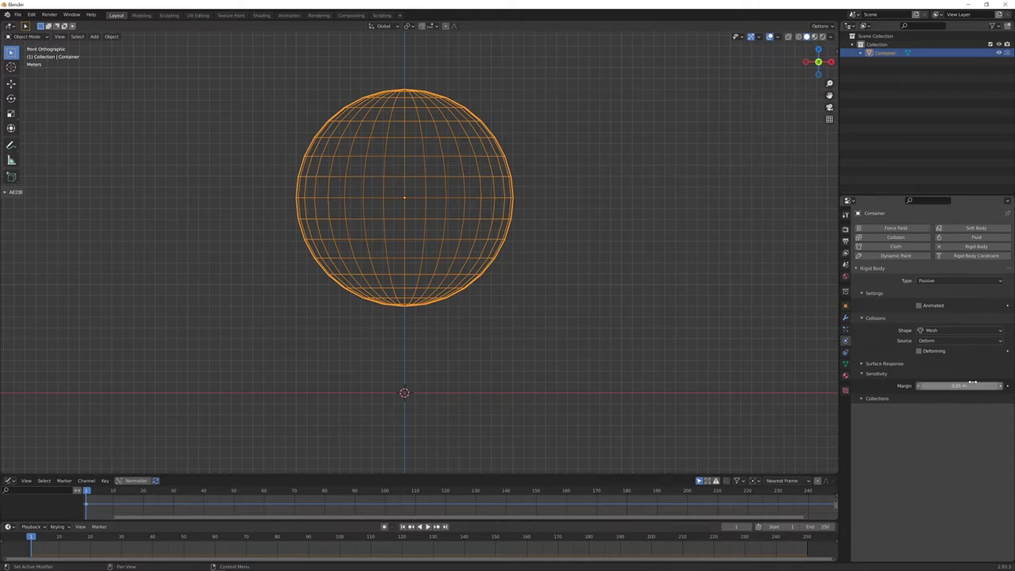
pyautogui.press('Return')
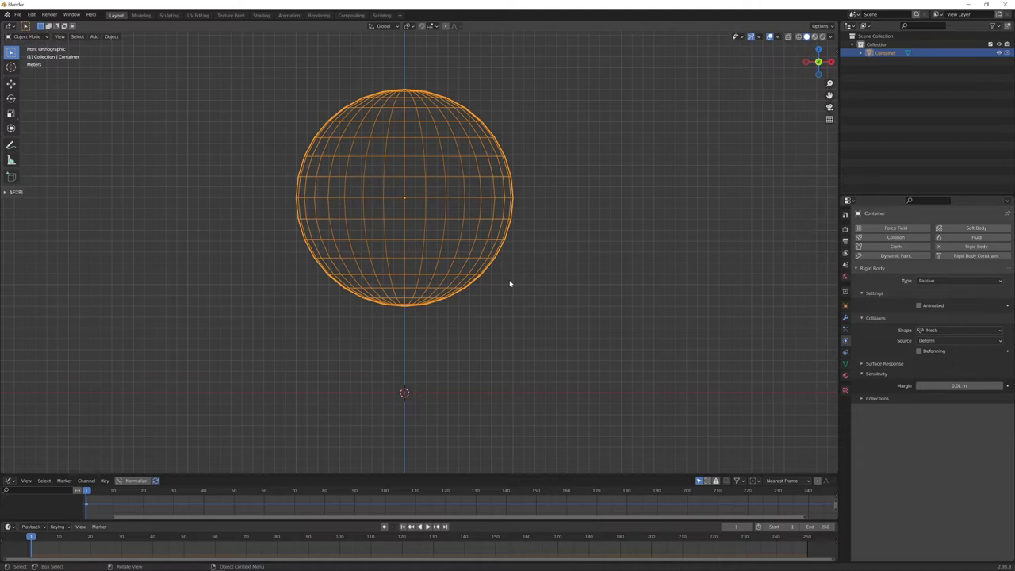
# - Create a new collection named Active elements
pyautogui.keyDown('shift'); pyautogui.moveTo(482, 259); pyautogui.dragTo(491, 270, button='middle'); pyautogui.keyUp('shift')
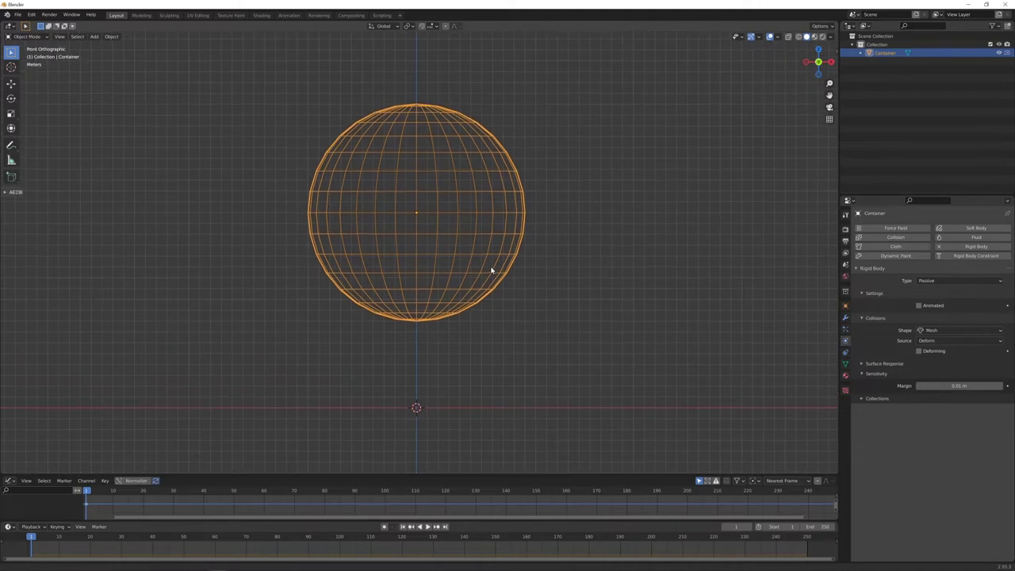
pyautogui.rightClick(881, 87)
pyautogui.click(879, 87)
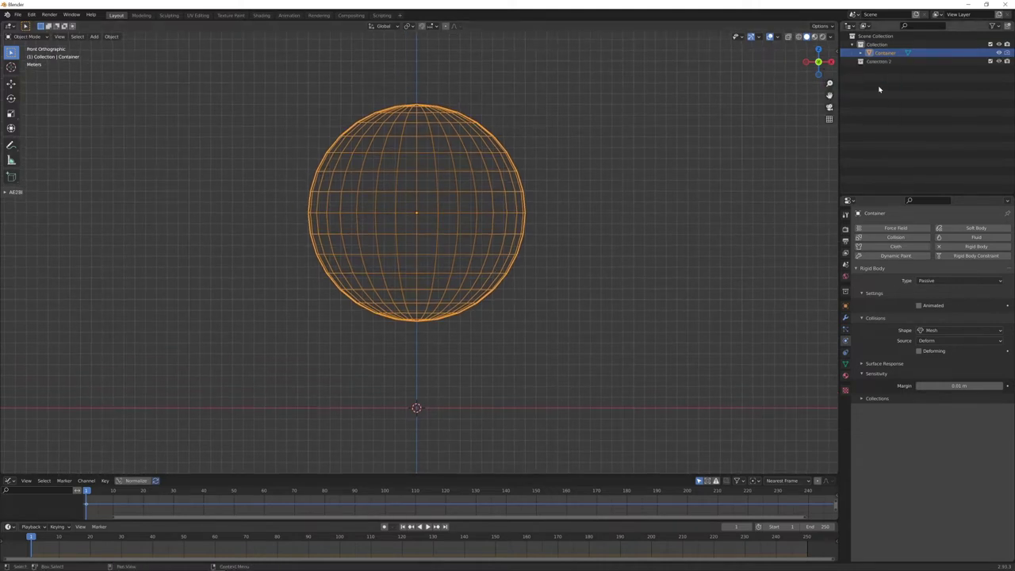
pyautogui.click(875, 61)
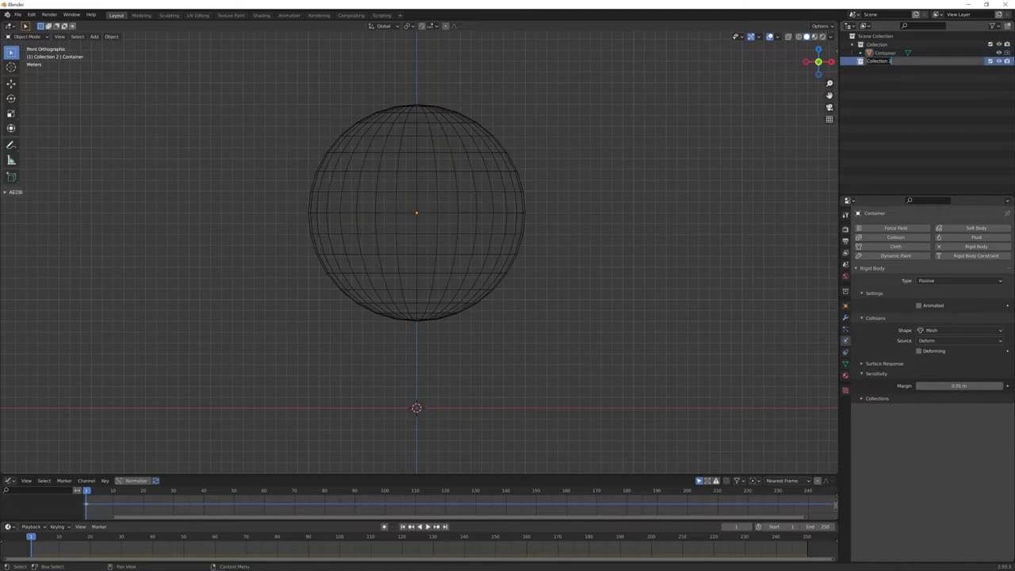
pyautogui.write('Act')
pyautogui.write('ive rm')
pyautogui.write('ments')
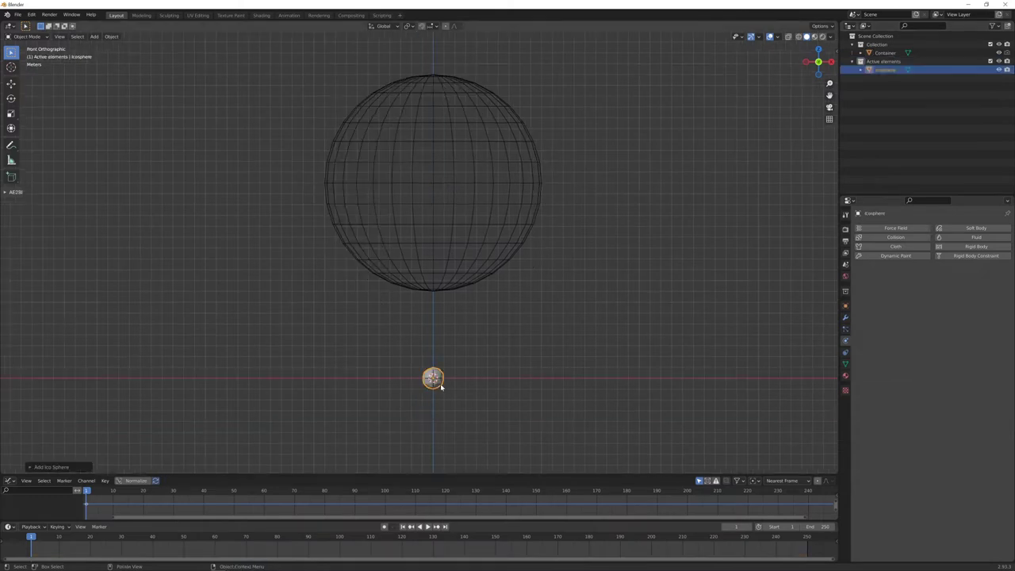
# - Scale the icosphere to 0.7, apply the scale, and move it to Container's centre
pyautogui.press('KP_Decimal')
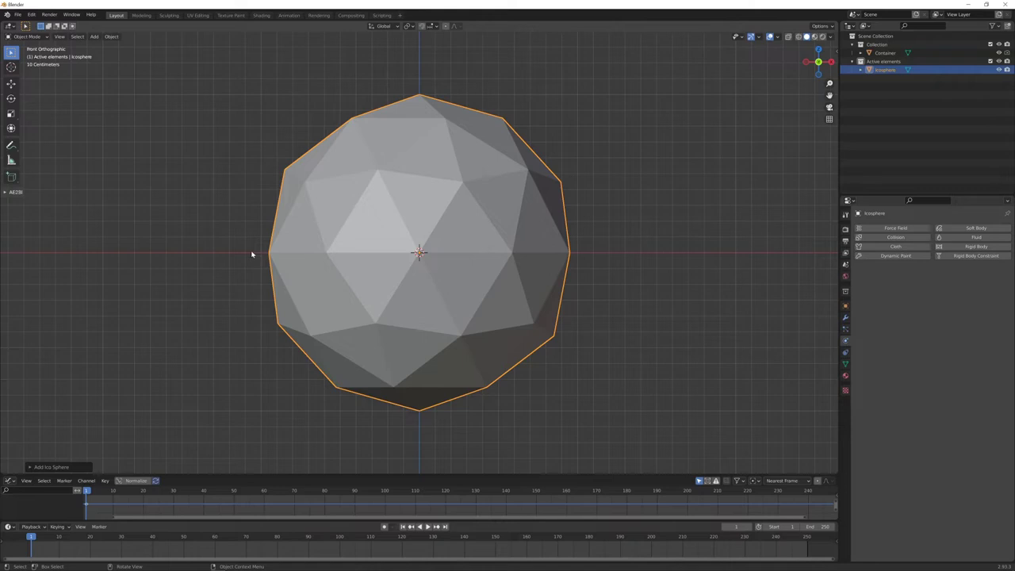
pyautogui.press('Home')
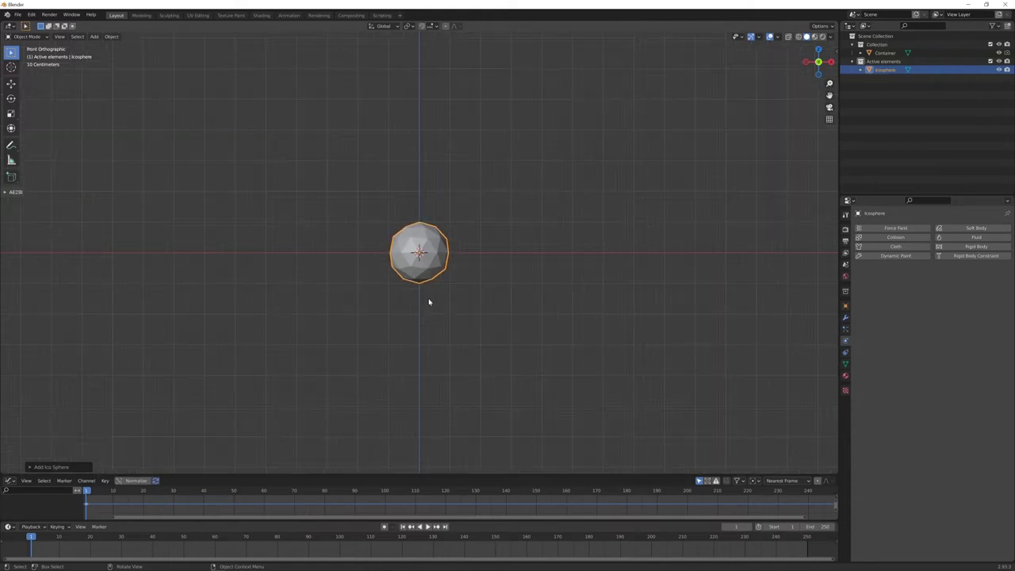
pyautogui.write('s0.7')
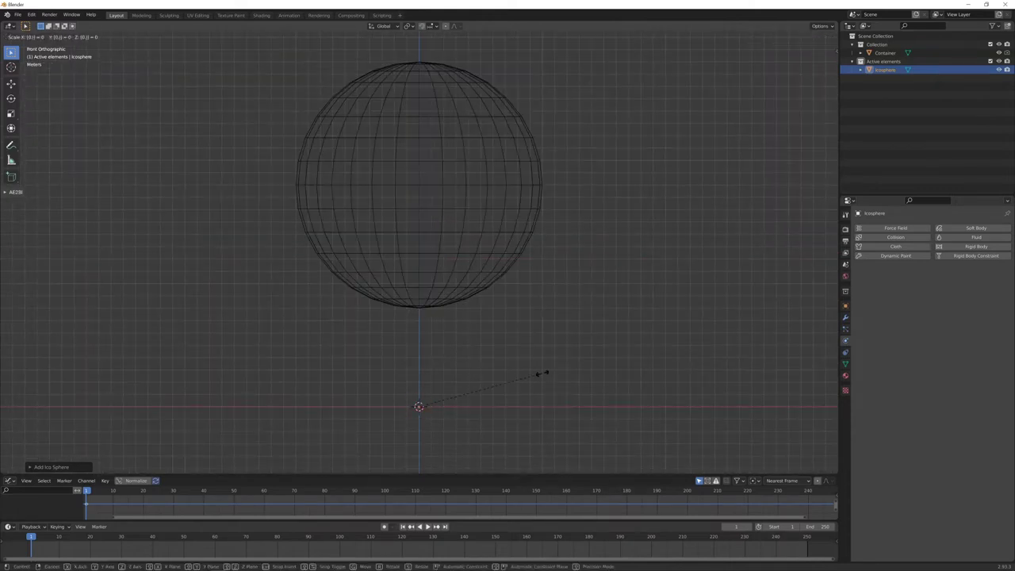
pyautogui.press('Return')
pyautogui.hotkey('ctrl', 'a')
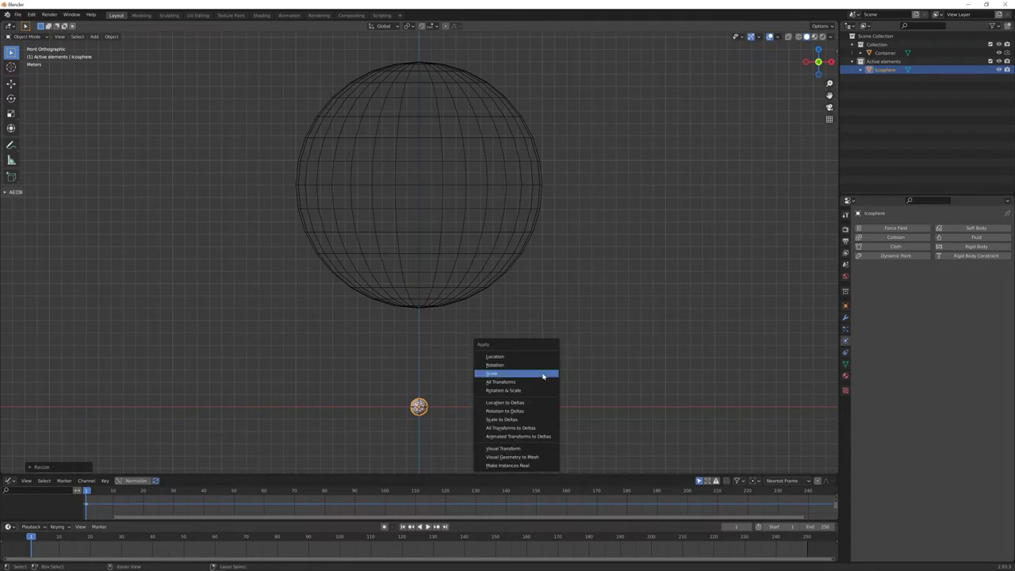
pyautogui.click(544, 374)
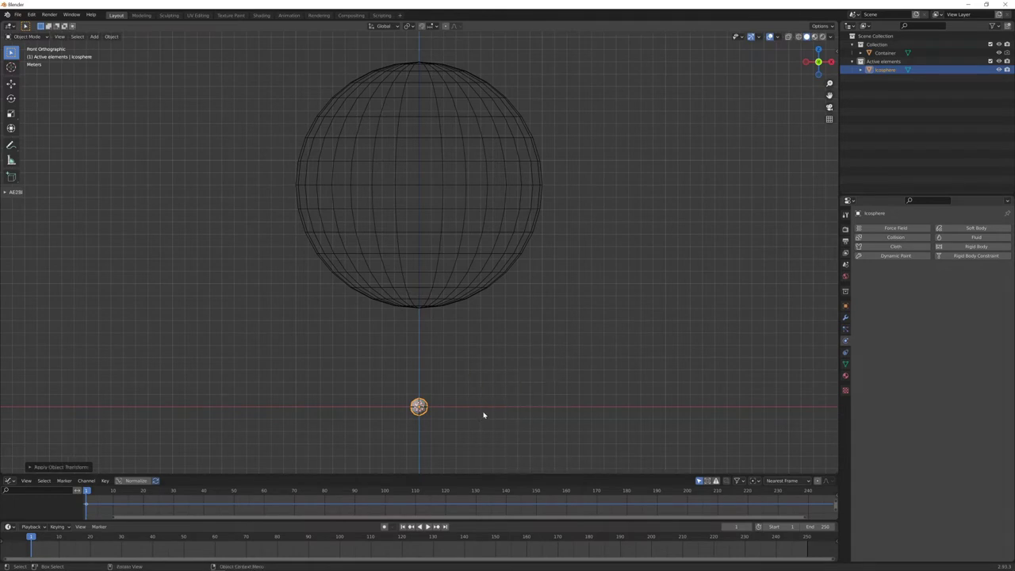
pyautogui.press('g')
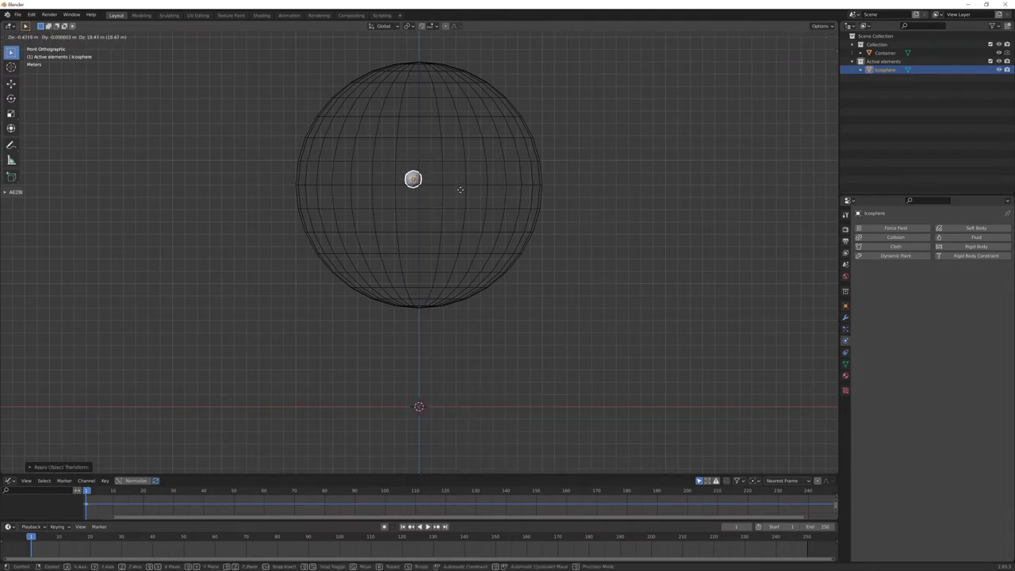
pyautogui.click(467, 195)
pyautogui.keyDown('shift'); pyautogui.moveTo(465, 258); pyautogui.dragTo(451, 328, button='middle'); pyautogui.keyUp('shift')
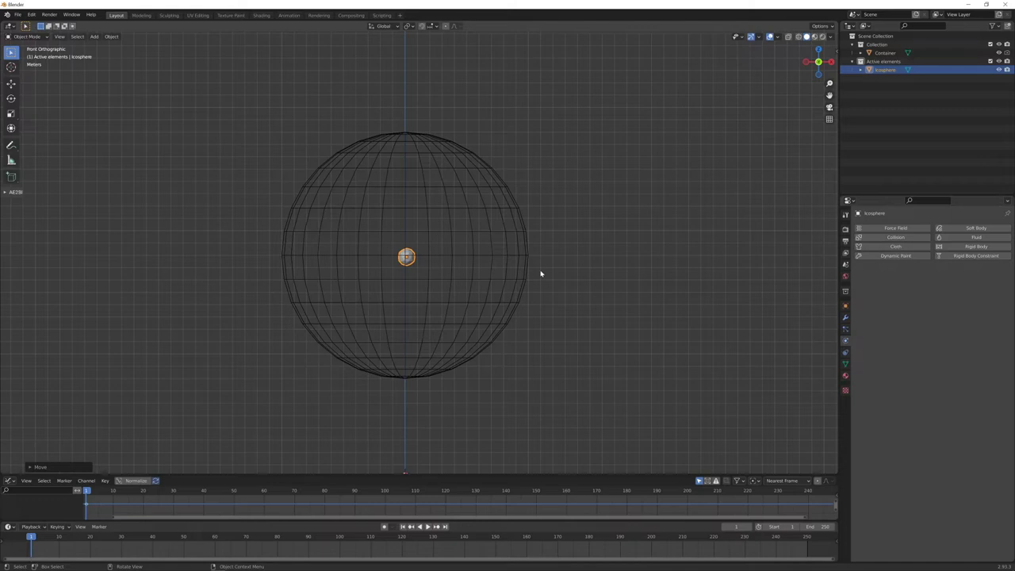
# - Make the icosphere an active rigid body, test its fall twice, and rewind to frame 1
pyautogui.click(967, 248)
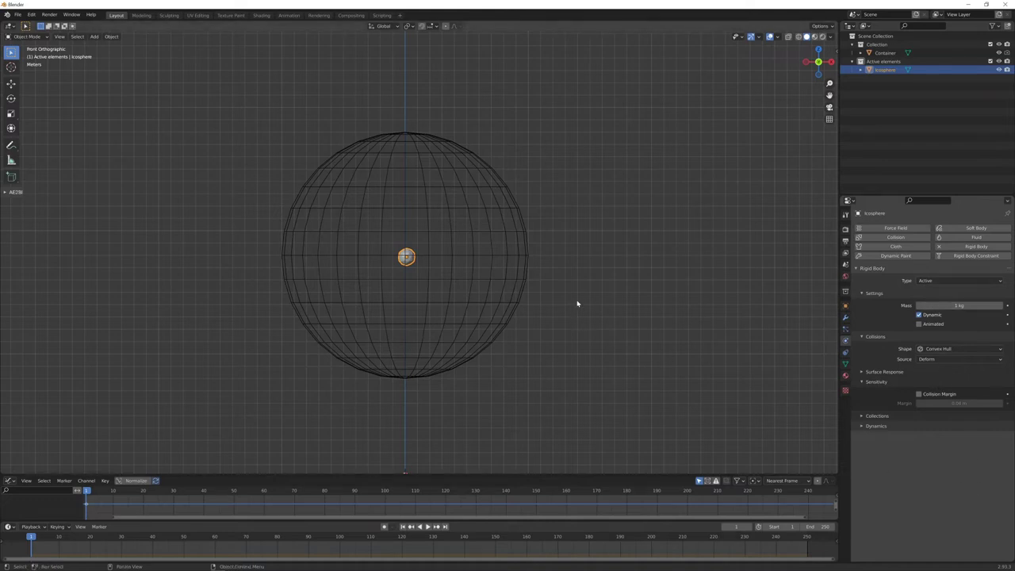
pyautogui.press('space')
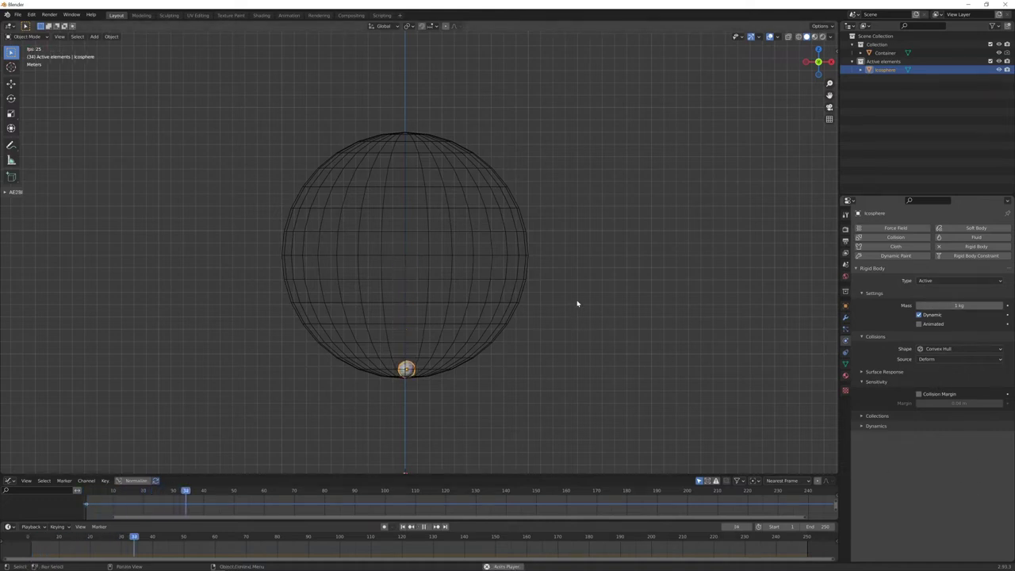
pyautogui.press('space')
pyautogui.hotkey('shift', 'Left')
pyautogui.press('space')
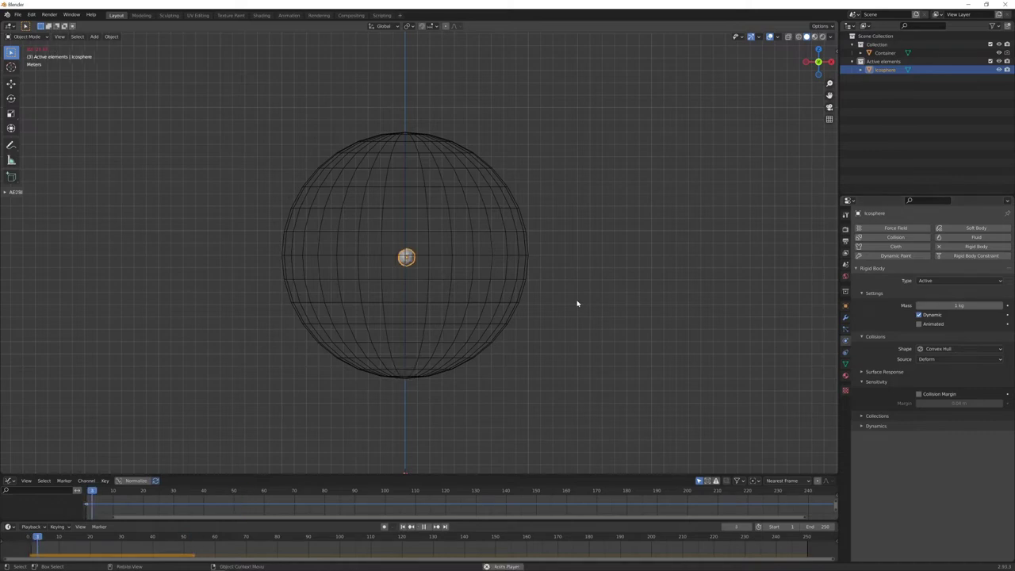
pyautogui.press('space')
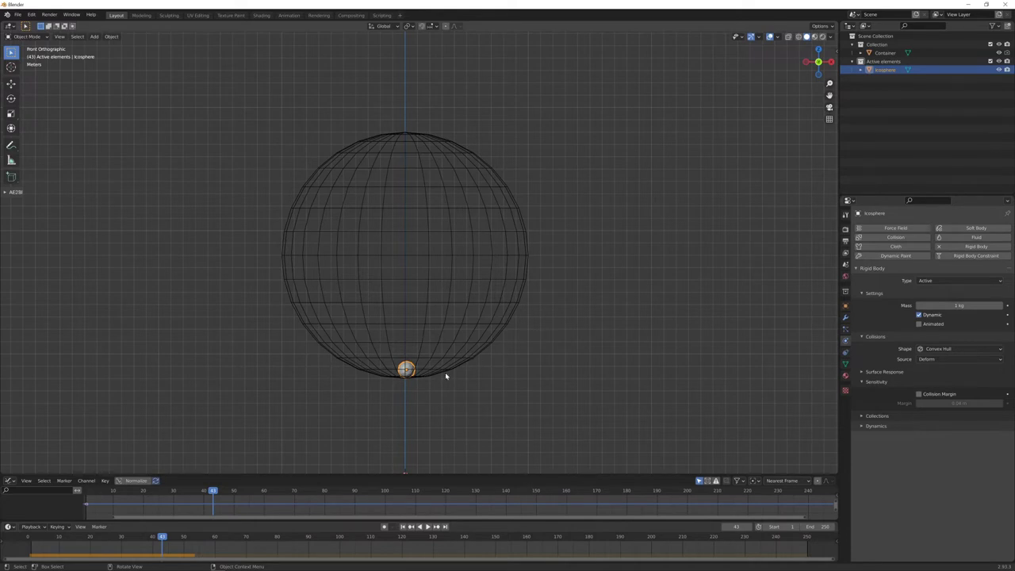
pyautogui.hotkey('shift', 'Left')
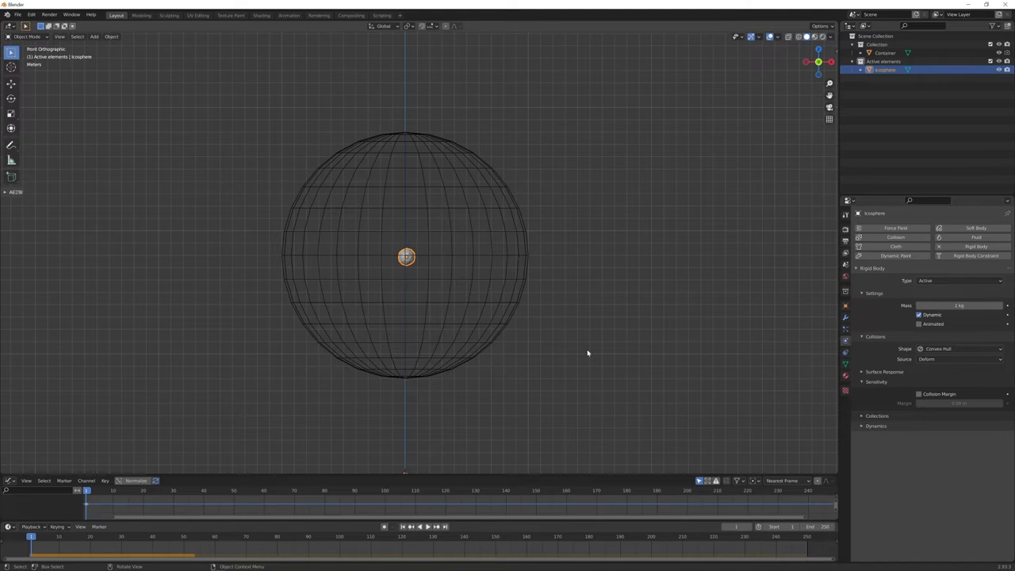
# - Confirm Rigid Body World speed is 1.000 in Scene properties, then replay and rewind
pyautogui.click(845, 265)
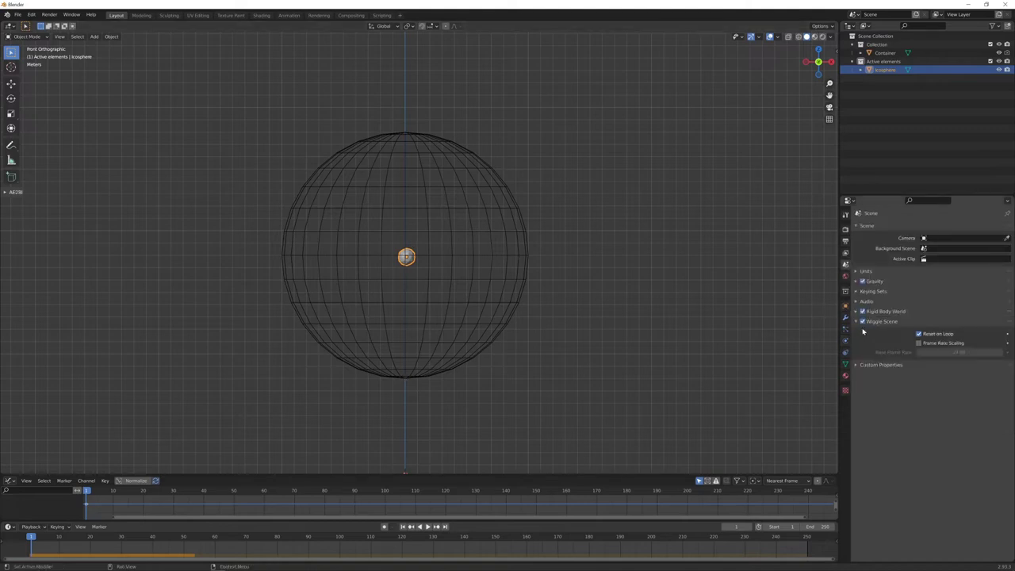
pyautogui.click(855, 312)
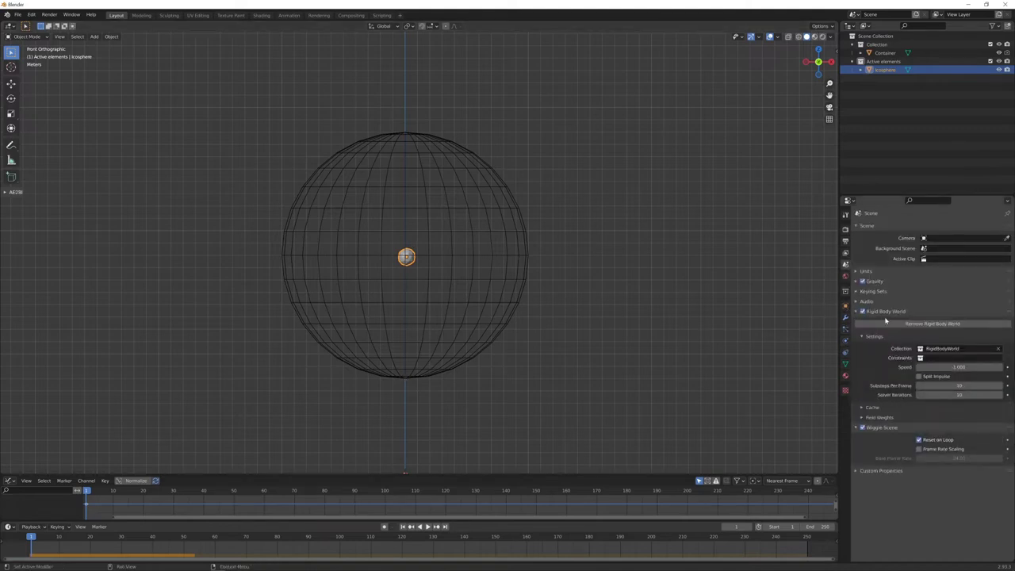
pyautogui.click(960, 367)
pyautogui.press('Return')
pyautogui.press('space')
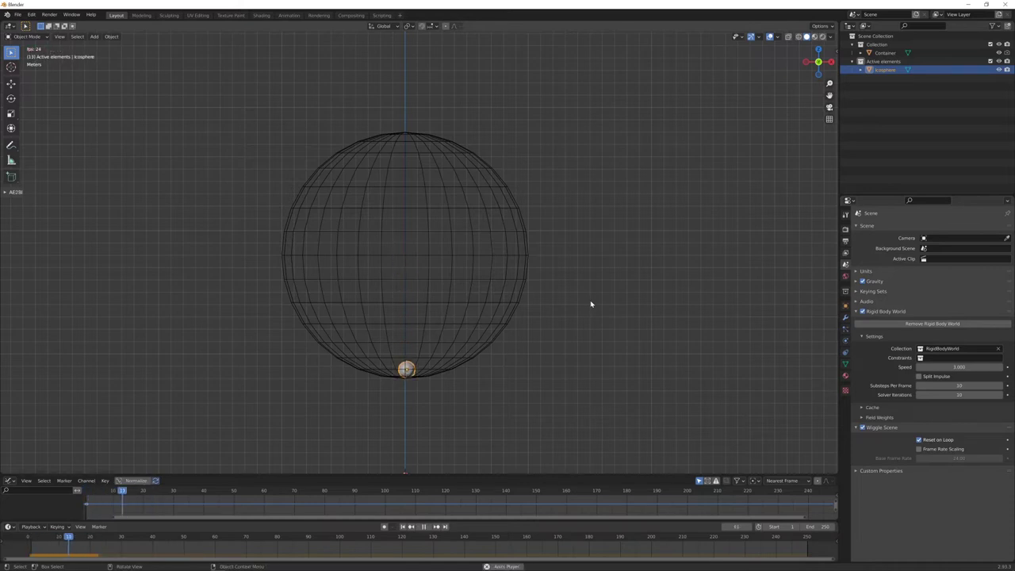
pyautogui.press('space')
pyautogui.hotkey('shift', 'Left')
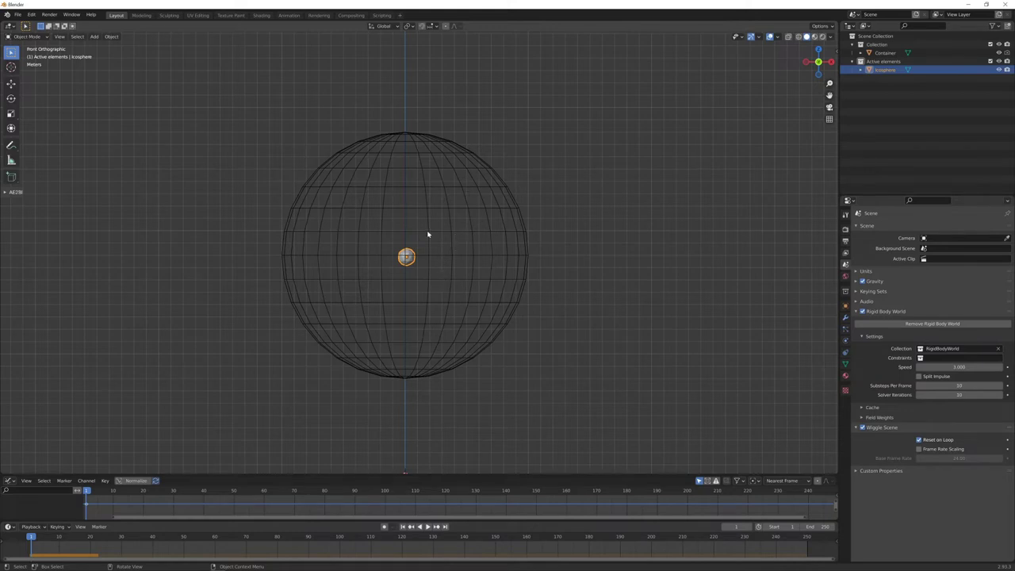
# - Duplicate the icosphere eight times, placing copies in a ring around the container's centre
pyautogui.hotkey('shift', 'd')
pyautogui.click(399, 249)
pyautogui.hotkey('shift', 'd')
pyautogui.click(400, 218)
pyautogui.hotkey('shift', 'd')
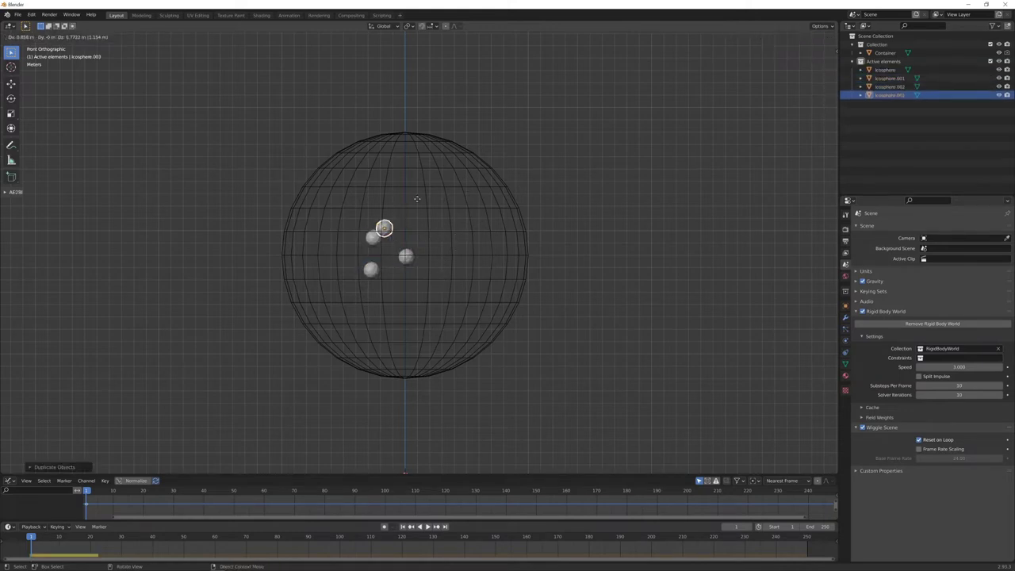
pyautogui.click(432, 192)
pyautogui.hotkey('shift', 'd')
pyautogui.click(468, 203)
pyautogui.hotkey('shift', 'd')
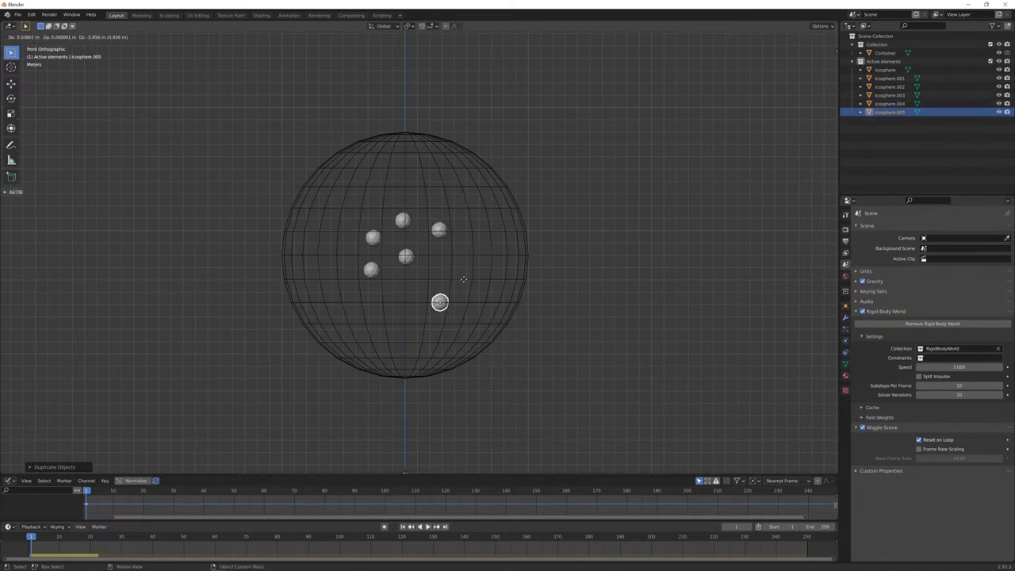
pyautogui.click(477, 259)
pyautogui.hotkey('shift', 'd')
pyautogui.click(446, 284)
pyautogui.hotkey('shift', 'd')
pyautogui.click(403, 290)
pyautogui.hotkey('shift', 'd')
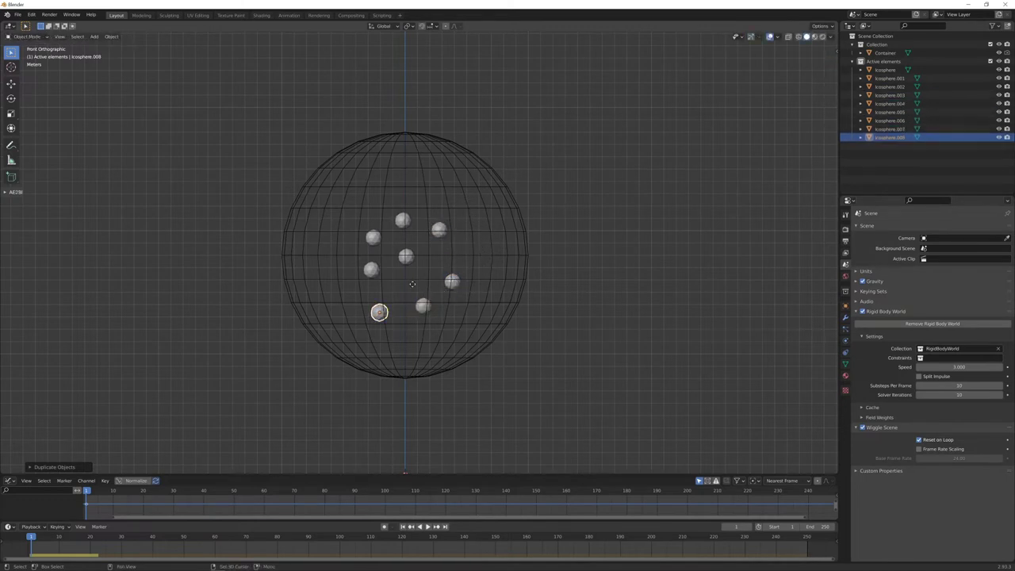
pyautogui.click(375, 260)
# - Place nine more icosphere copies along the container's left, top, right side and bottom
pyautogui.hotkey('shift', 'd')
pyautogui.click(359, 215)
pyautogui.hotkey('shift', 'd')
pyautogui.click(368, 182)
pyautogui.hotkey('shift', 'd')
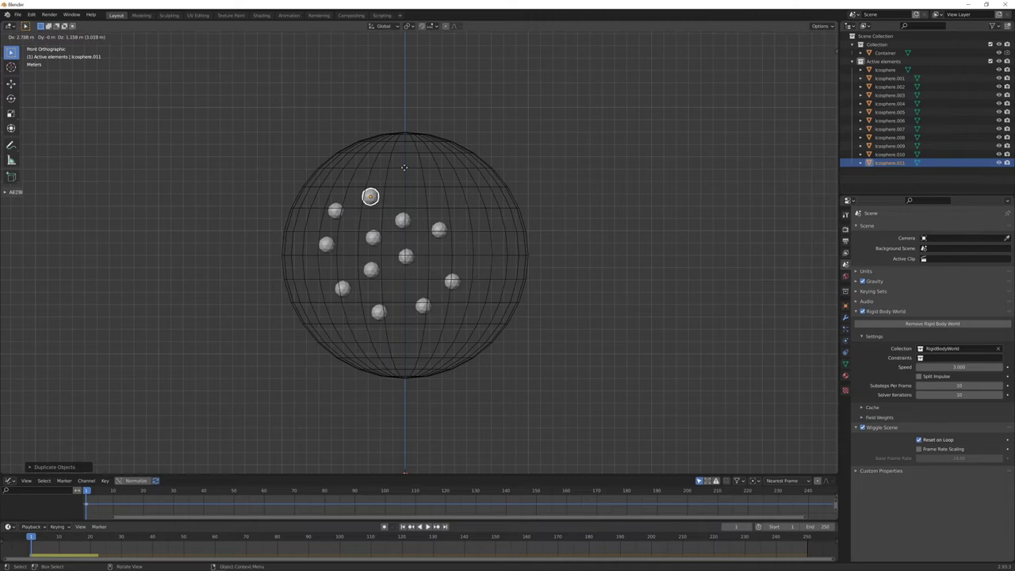
pyautogui.click(403, 167)
pyautogui.hotkey('shift', 'd')
pyautogui.click(444, 156)
pyautogui.hotkey('shift', 'd')
pyautogui.click(489, 168)
pyautogui.hotkey('shift', 'd')
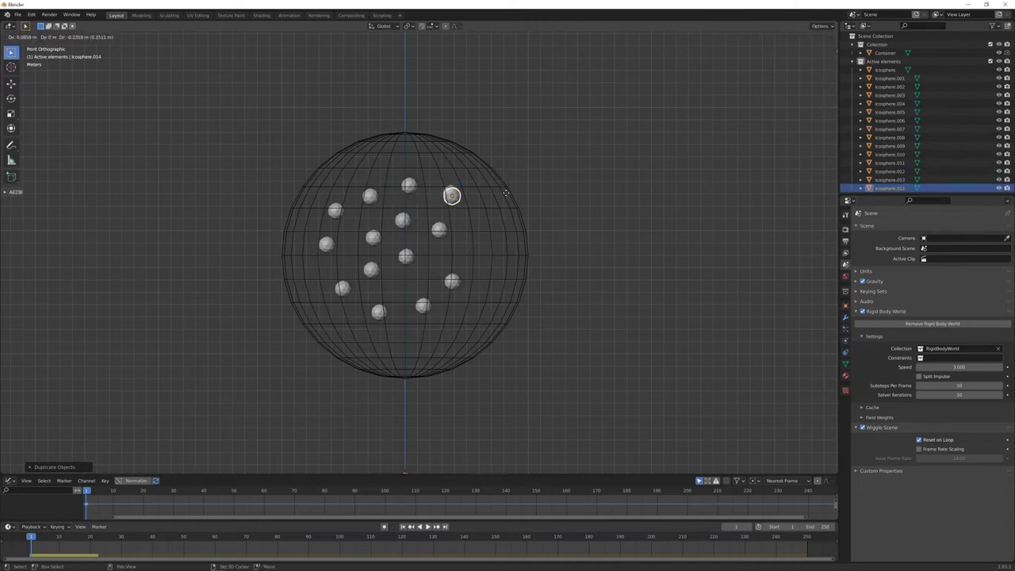
pyautogui.click(529, 234)
pyautogui.hotkey('shift', 'd')
pyautogui.click(536, 272)
pyautogui.hotkey('shift', 'd')
pyautogui.click(524, 308)
pyautogui.hotkey('shift', 'd')
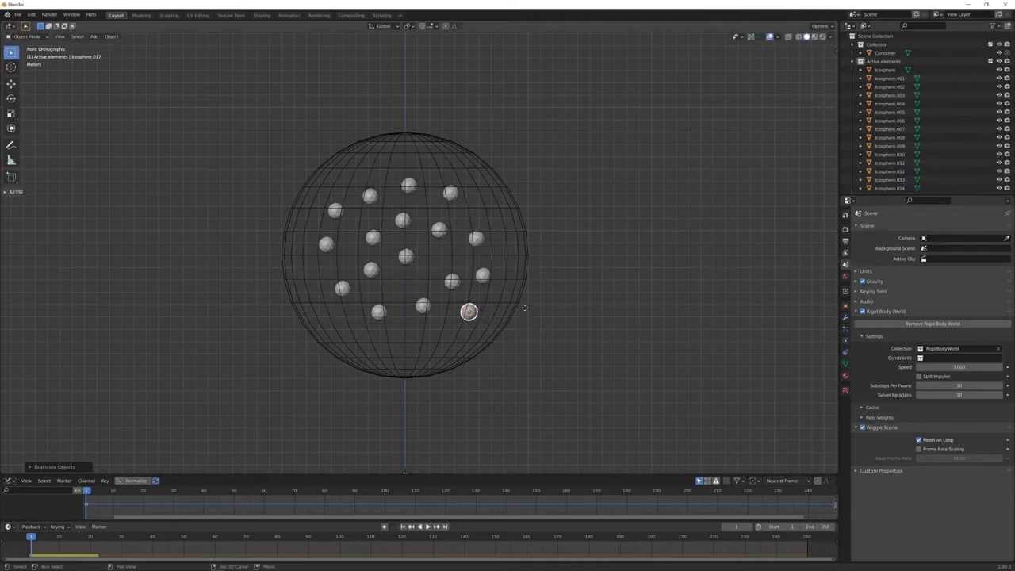
pyautogui.click(464, 337)
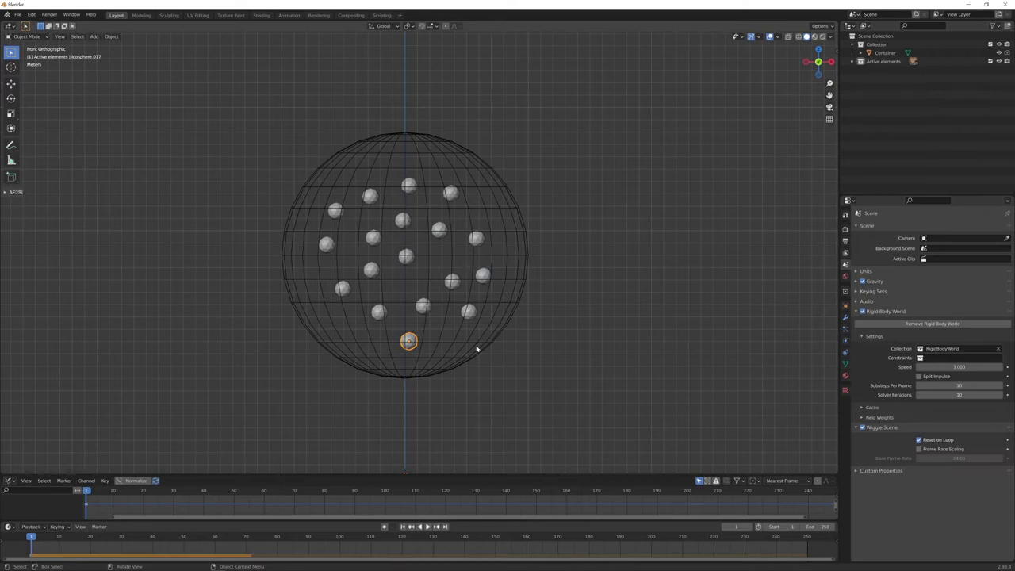
# - Play, rewind and replay the simulation, stopping at frame 75 with the balls piled at the bottom
pyautogui.press('space')
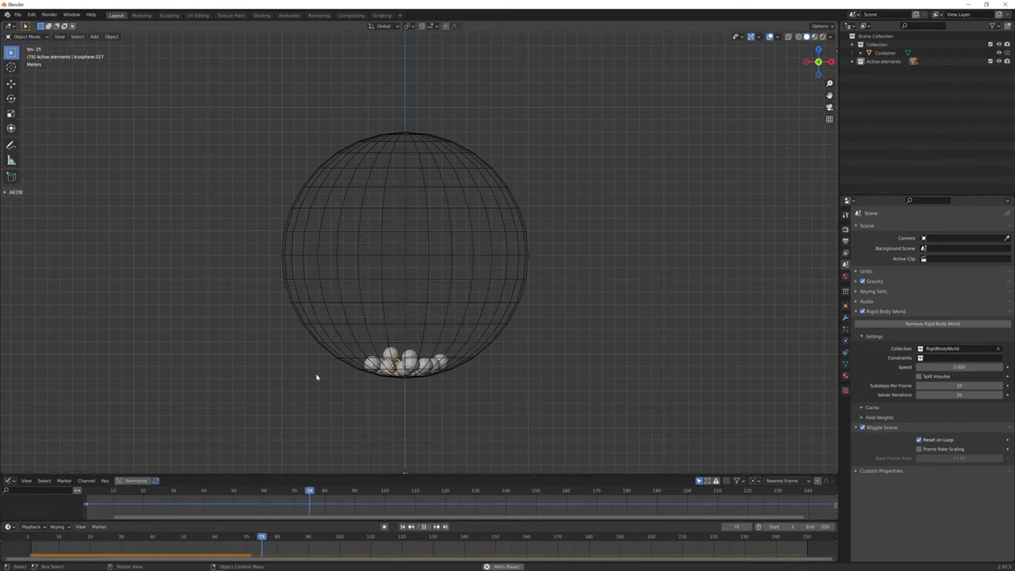
pyautogui.press('space')
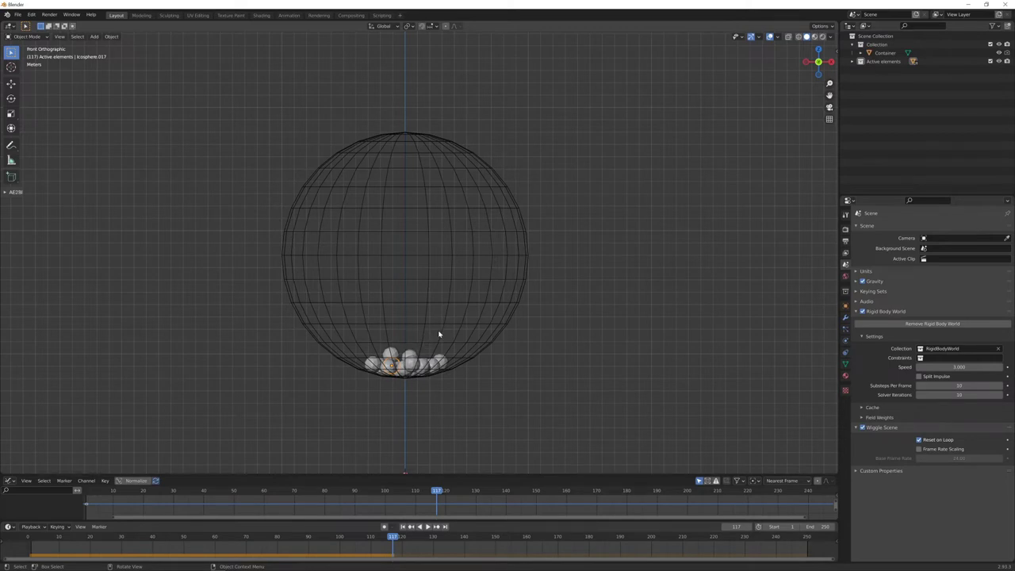
pyautogui.hotkey('shift', 'Left')
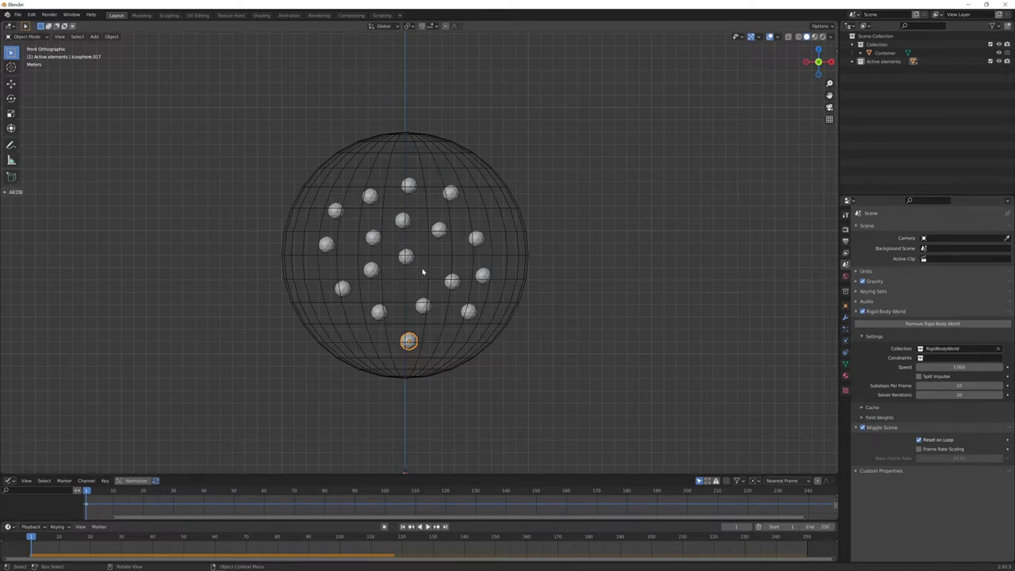
pyautogui.press('space')
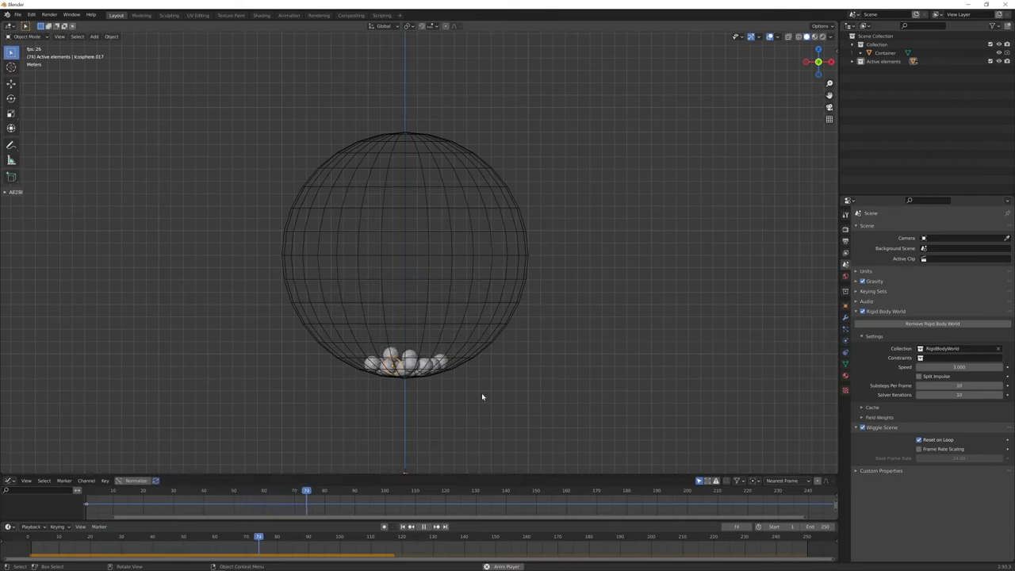
pyautogui.press('space')
# - Select all Active elements balls, apply their rigid body transformation, and return to frame 1
pyautogui.click(884, 61)
pyautogui.rightClick(884, 62)
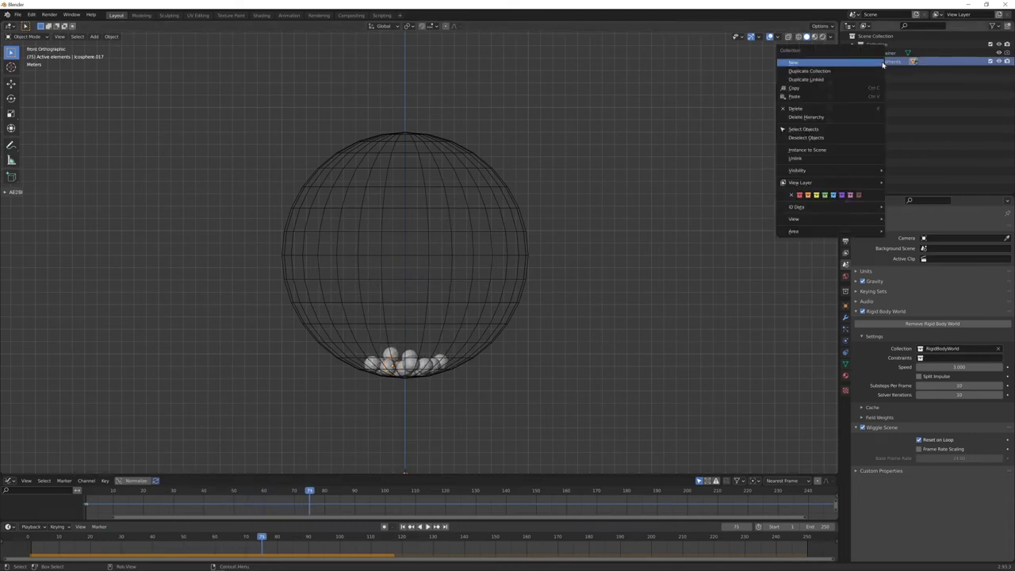
pyautogui.click(841, 131)
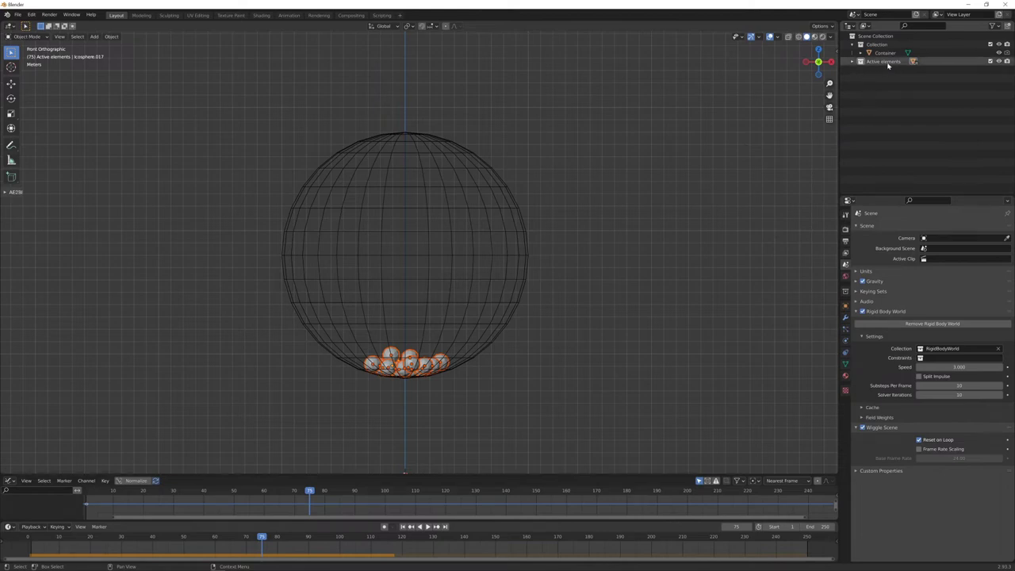
pyautogui.click(112, 38)
pyautogui.moveTo(135, 234)
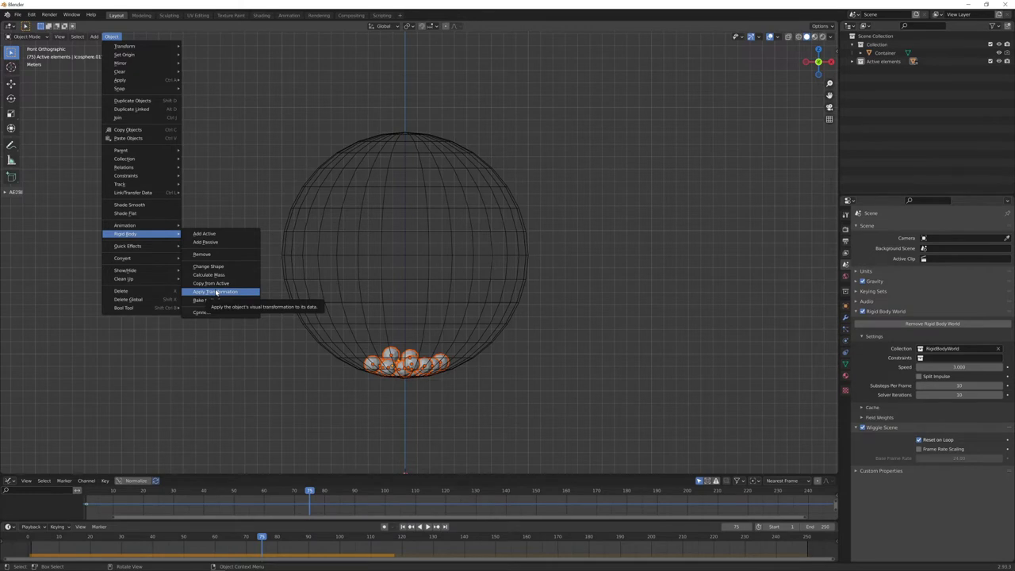
pyautogui.click(216, 293)
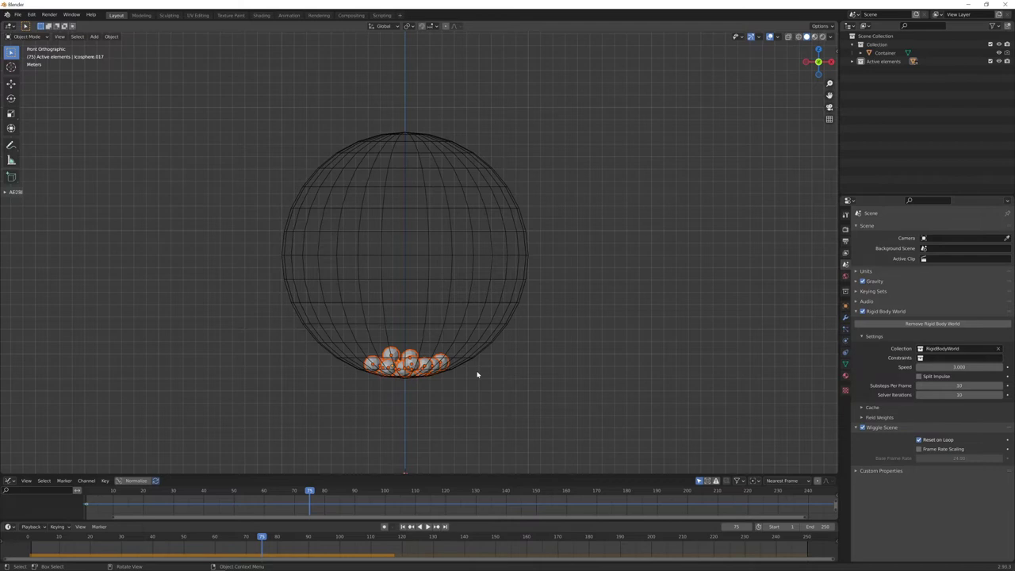
pyautogui.hotkey('shift', 'Left')
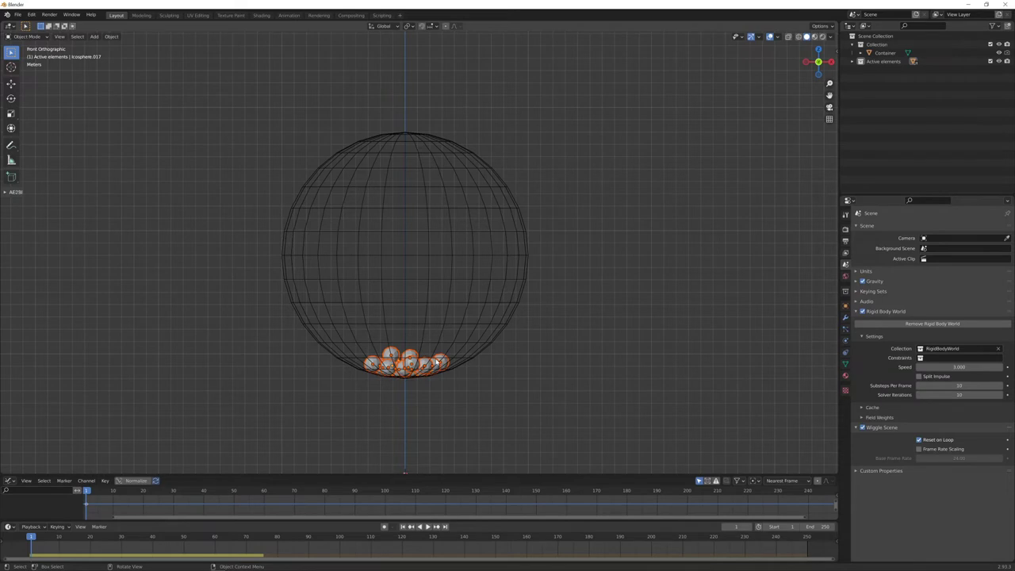
# - Stack duplicated layers of the ball pile up the container and play until frame 67
pyautogui.hotkey('shift', 'd')
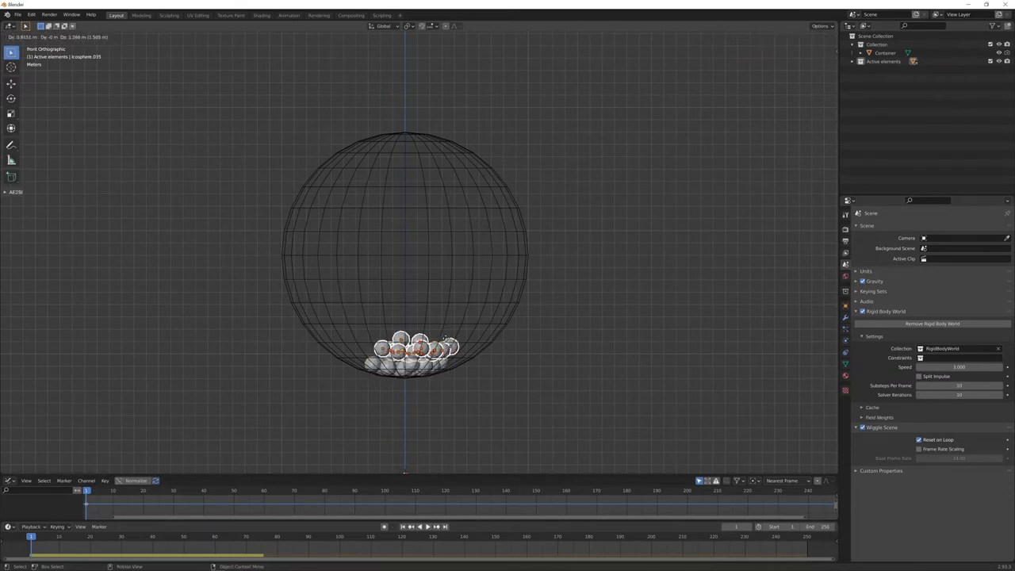
pyautogui.click(434, 327)
pyautogui.hotkey('shift', 'd')
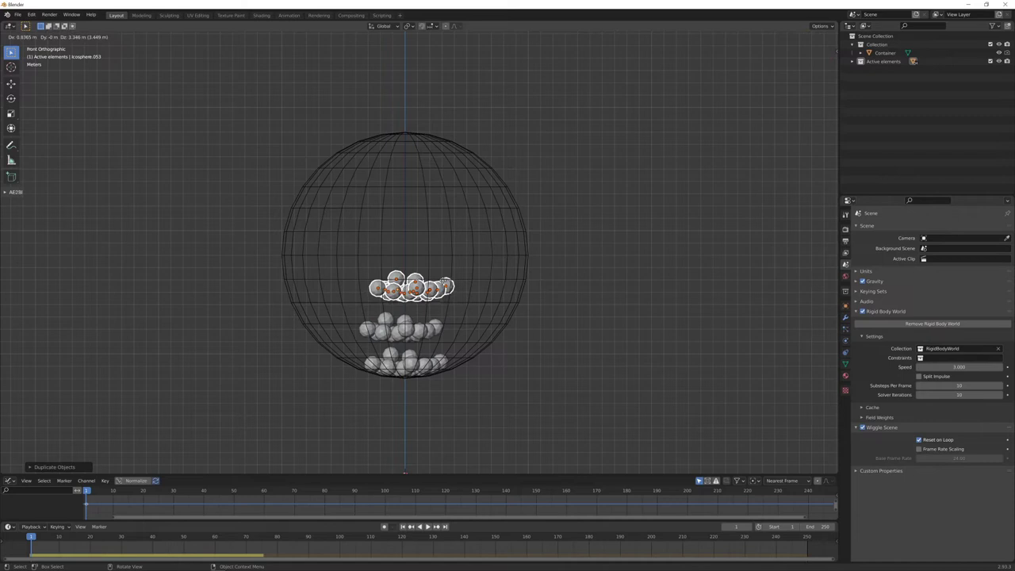
pyautogui.click(434, 283)
pyautogui.hotkey('shift', 'd')
pyautogui.click(434, 240)
pyautogui.hotkey('shift', 'd')
pyautogui.click(434, 196)
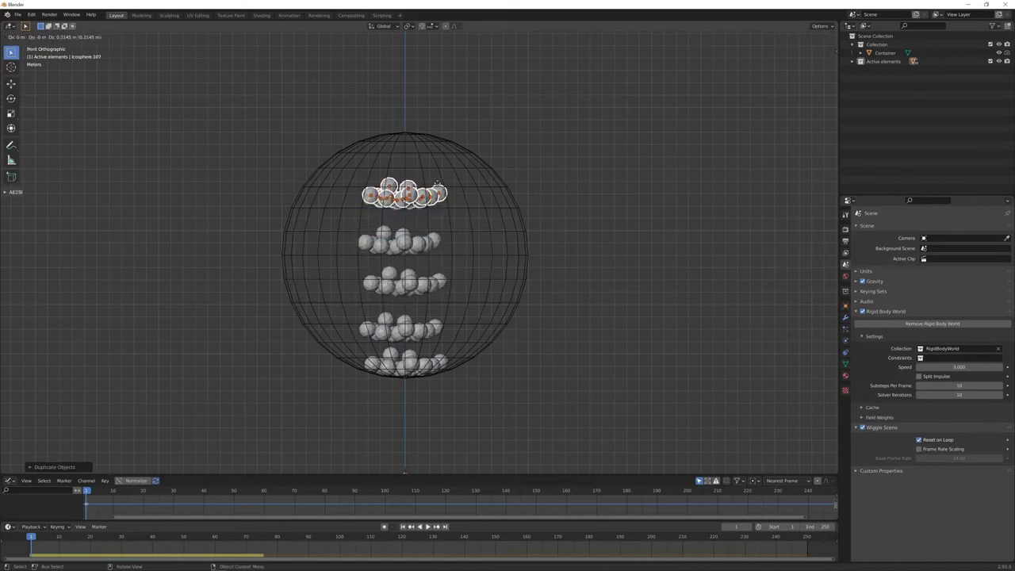
pyautogui.hotkey('shift', 'd')
pyautogui.click(434, 164)
pyautogui.press('space')
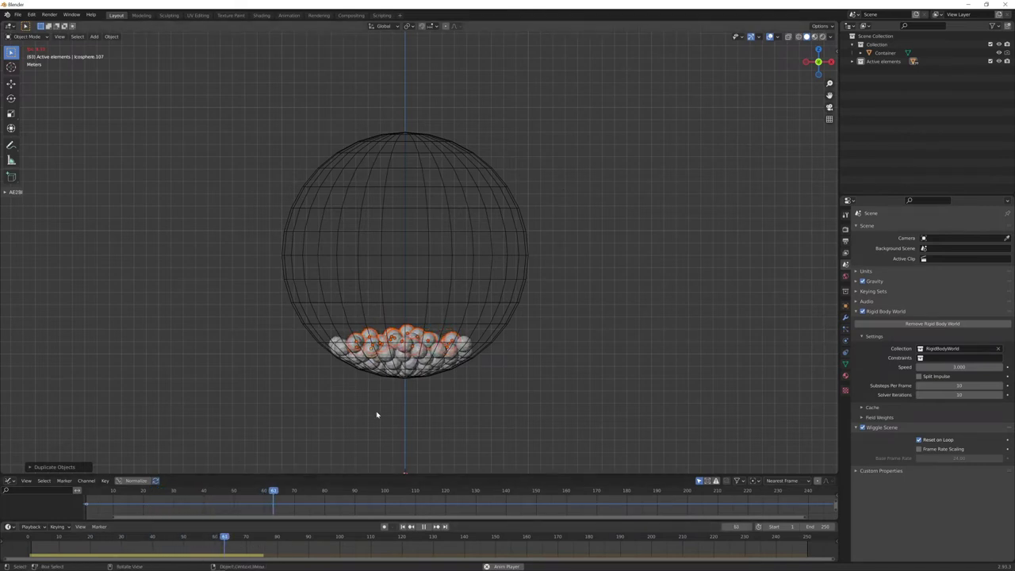
pyautogui.press('space')
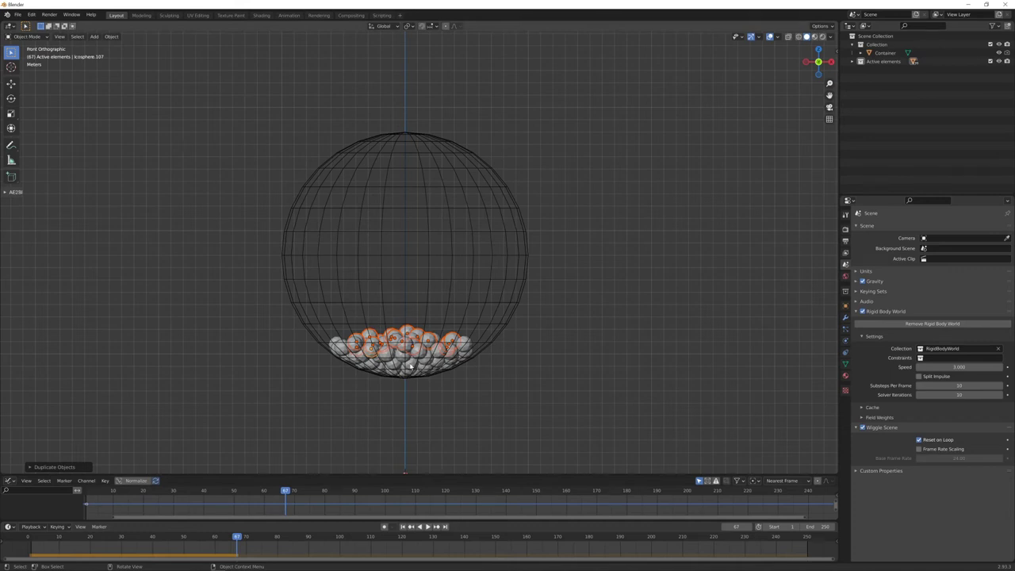
# - Select all Active elements spheres and apply their rigid body transformation as the new pose
pyautogui.rightClick(870, 61)
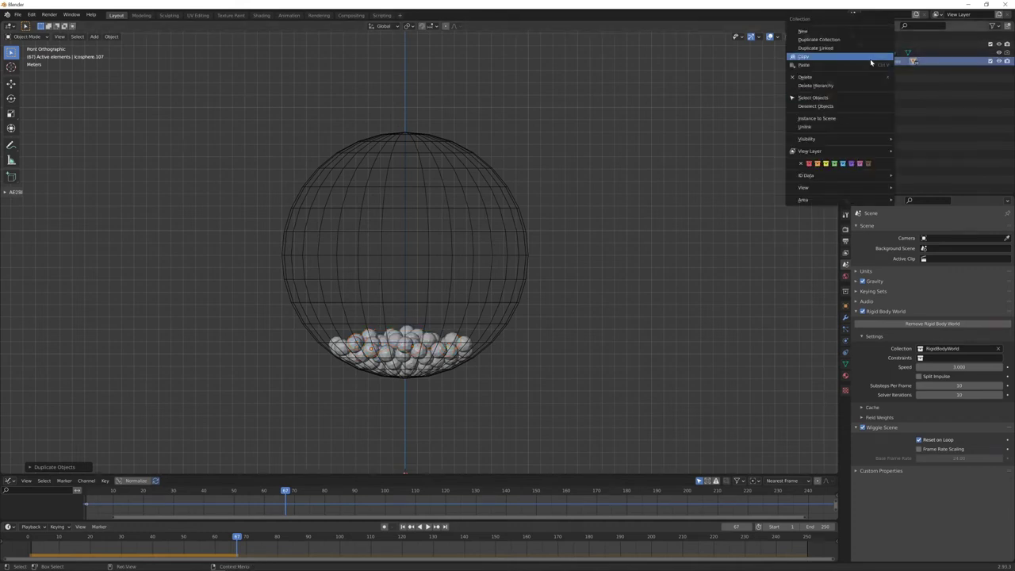
pyautogui.click(813, 98)
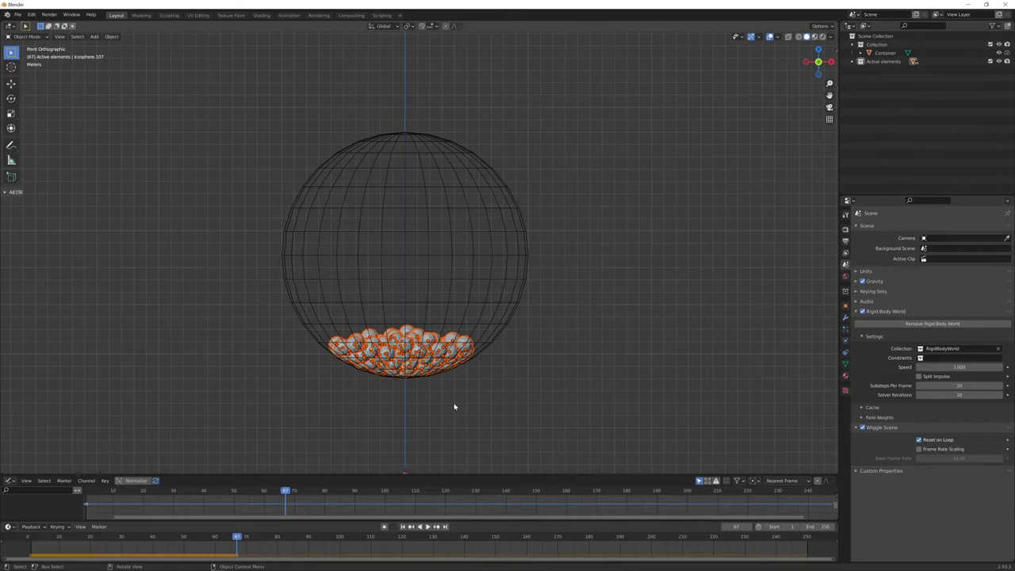
pyautogui.click(111, 36)
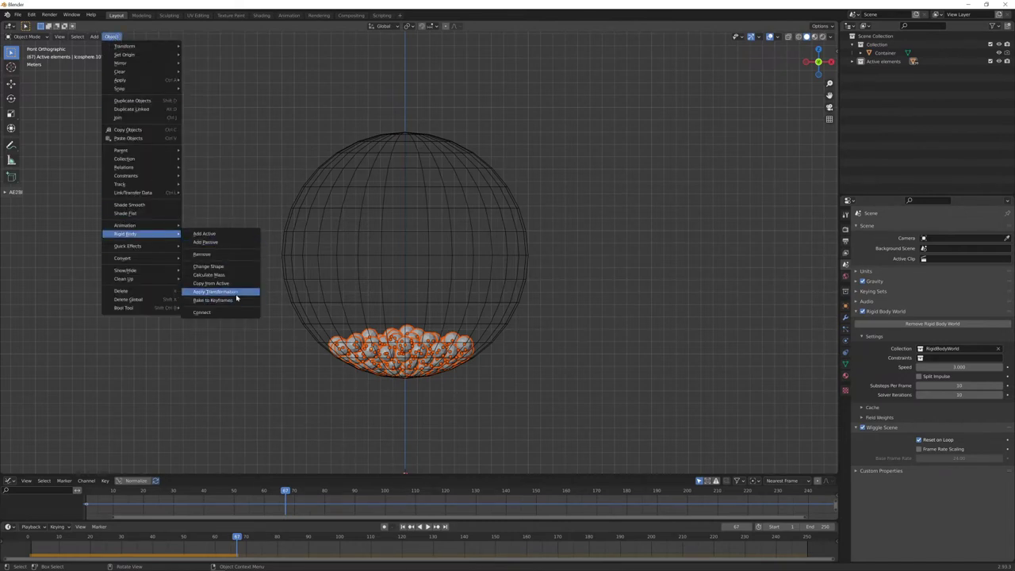
pyautogui.click(239, 299)
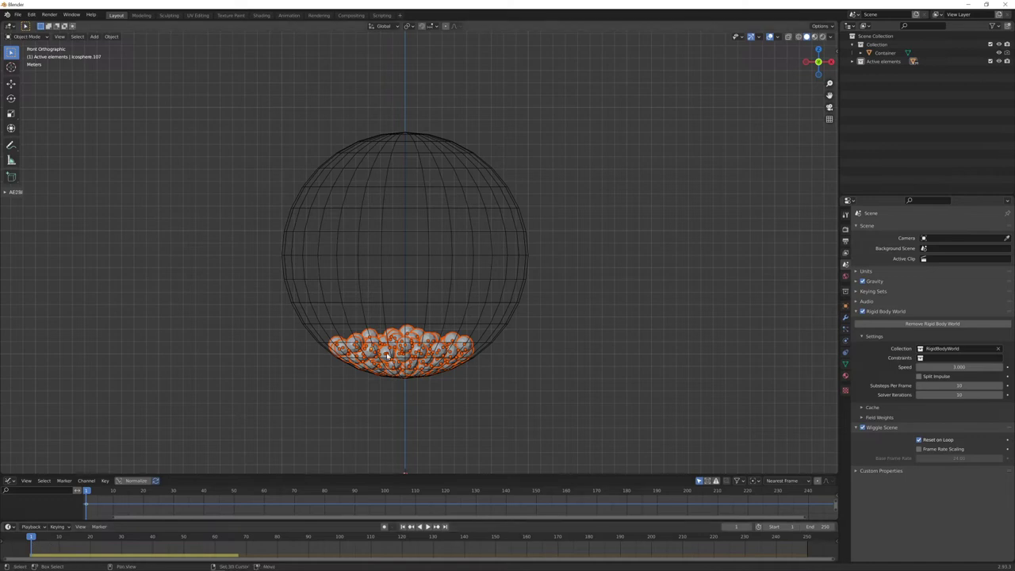
# - Duplicate the settled pile twice, placing each copy higher in the container
pyautogui.hotkey('shift', 'd')
pyautogui.click(548, 333)
pyautogui.hotkey('shift', 'd')
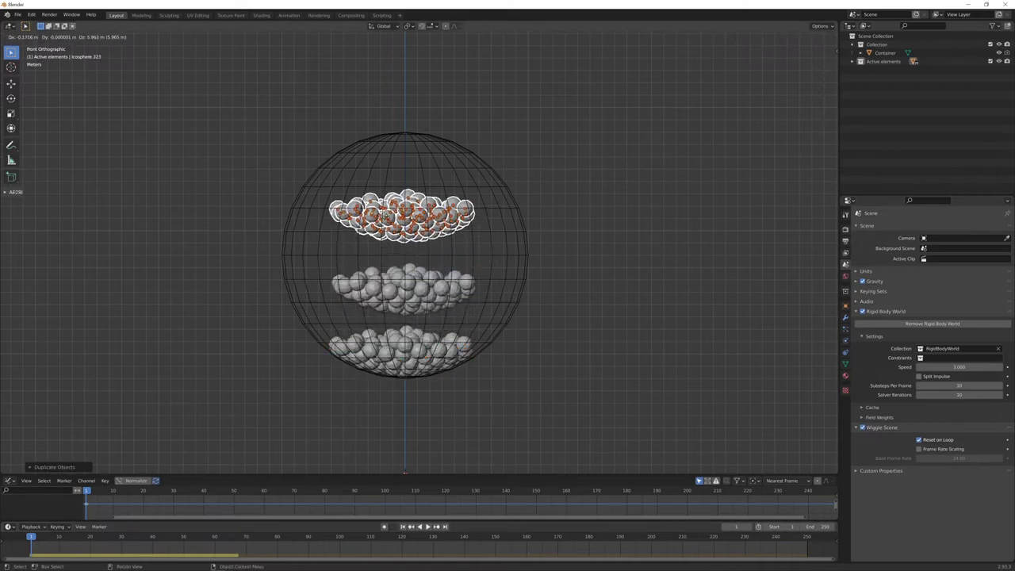
pyautogui.click(548, 264)
# - Play the simulation, stop at frame 52, and select all the spheres
pyautogui.press('space')
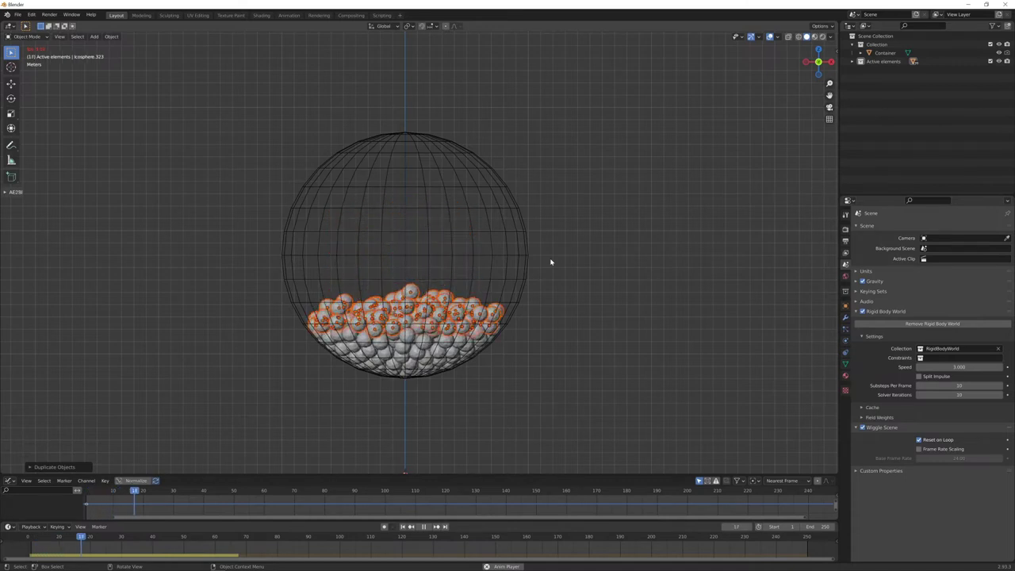
pyautogui.press('space')
pyautogui.press('a')
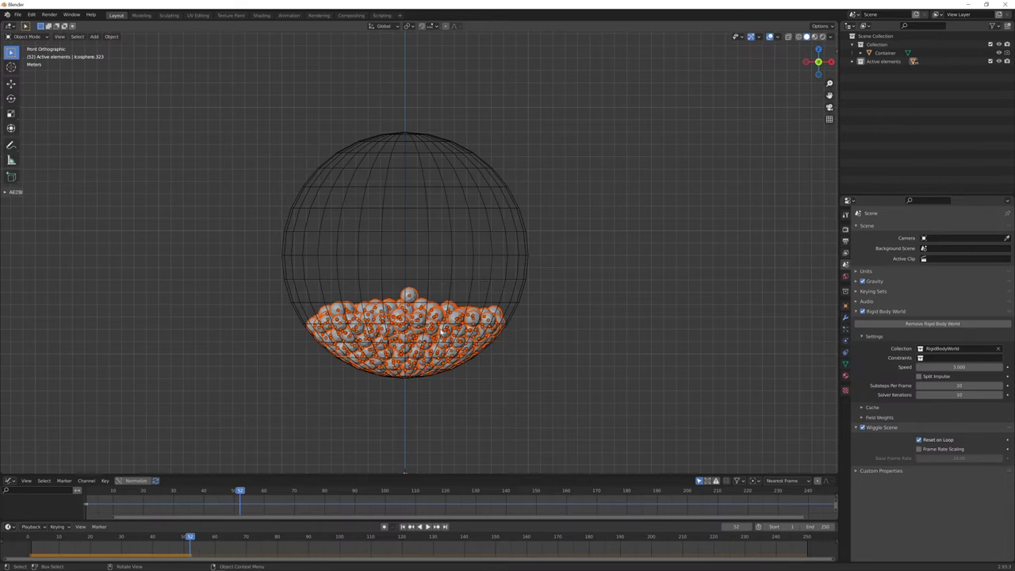
pyautogui.click(111, 37)
pyautogui.moveTo(126, 234)
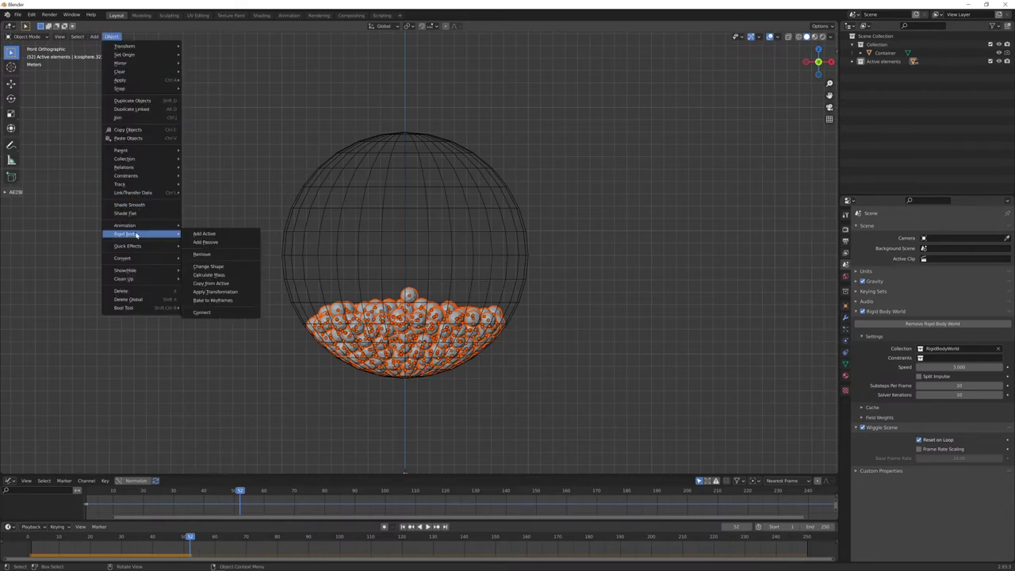
# - Apply the rigid body transformation, rewind to frame 1, and drop a duplicate pile from above
pyautogui.click(218, 292)
pyautogui.hotkey('shift', 'Left')
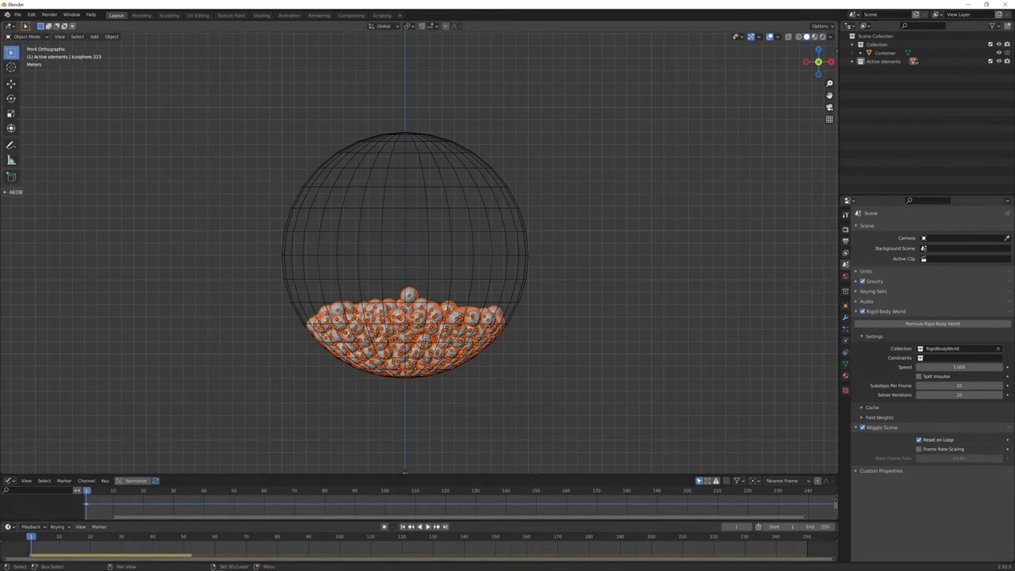
pyautogui.hotkey('shift', 'd')
pyautogui.click(464, 298)
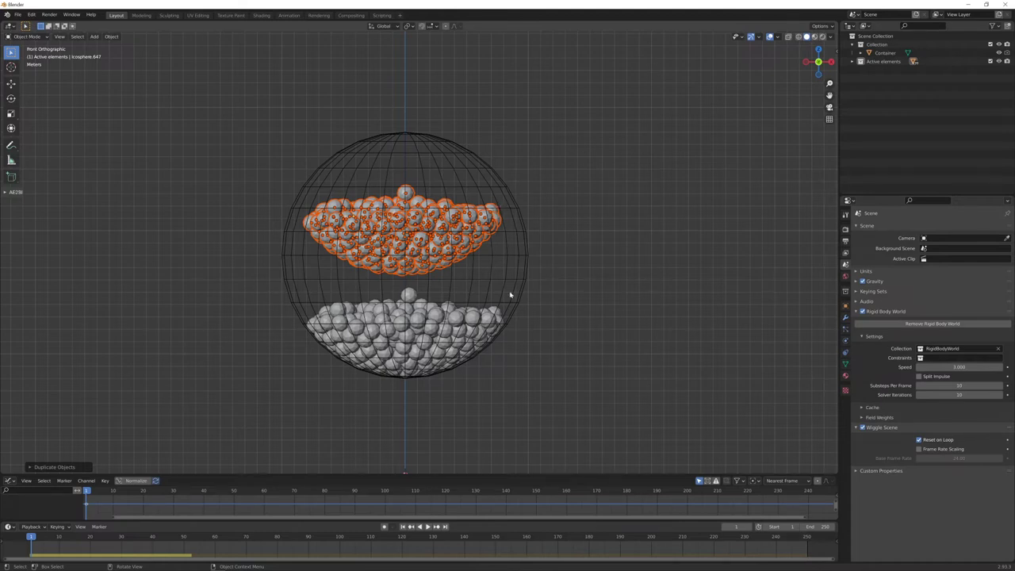
pyautogui.press('space')
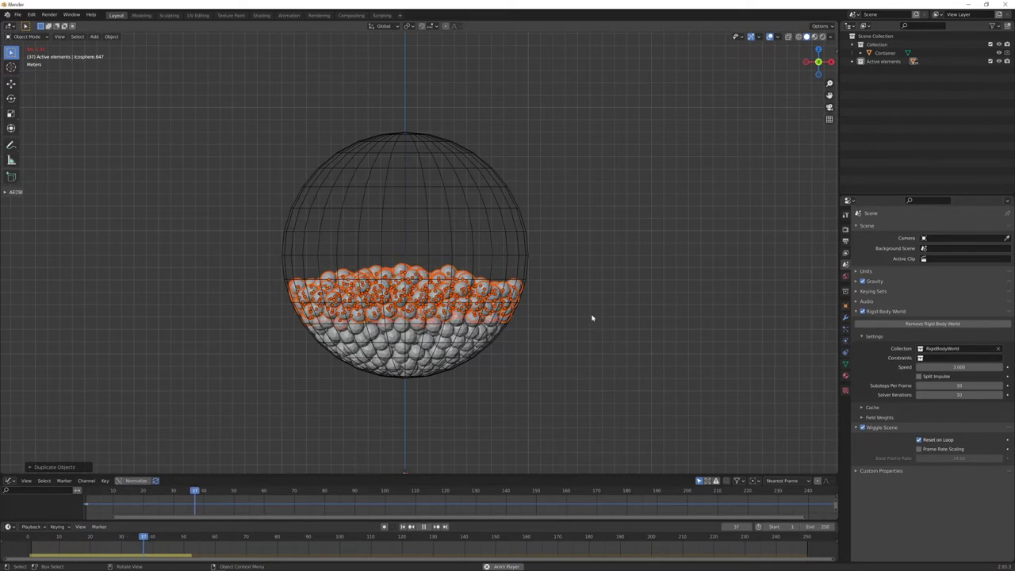
# - Stop at frame 38, apply the Active elements spheres' rigid body transformation, and rewind to frame 1
pyautogui.press('space')
pyautogui.click(867, 62)
pyautogui.rightClick(880, 65)
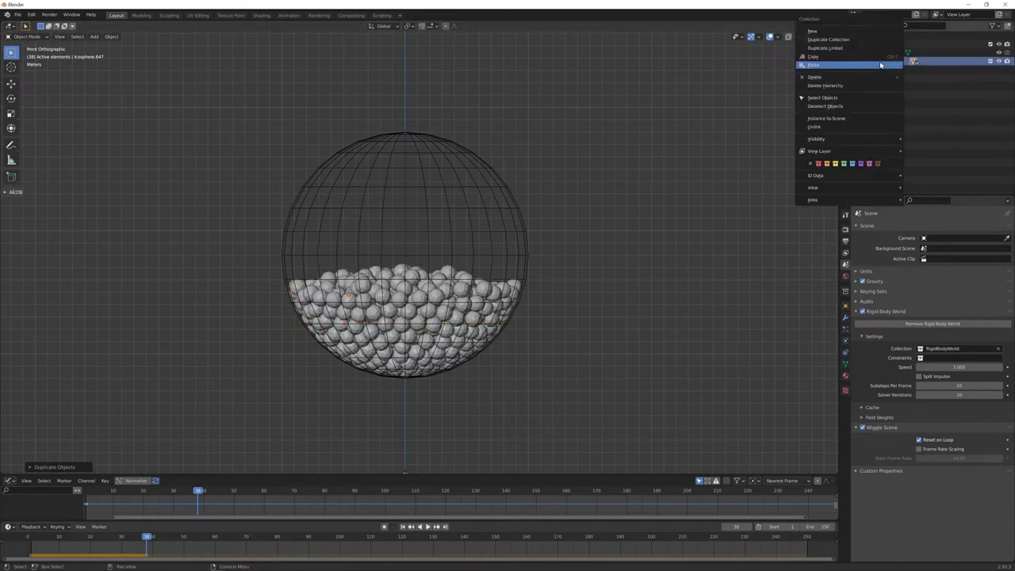
pyautogui.click(841, 97)
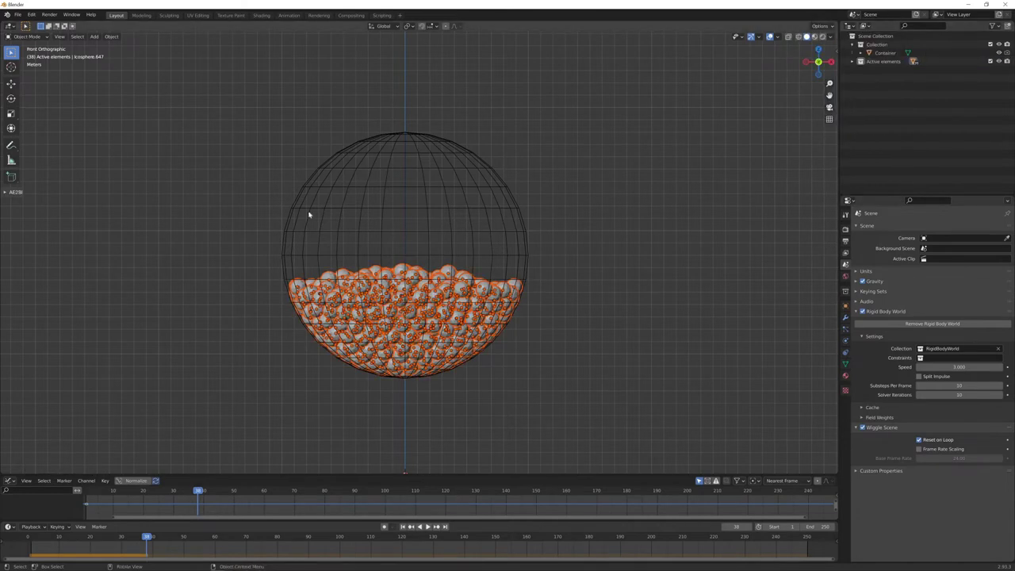
pyautogui.click(112, 36)
pyautogui.moveTo(127, 234)
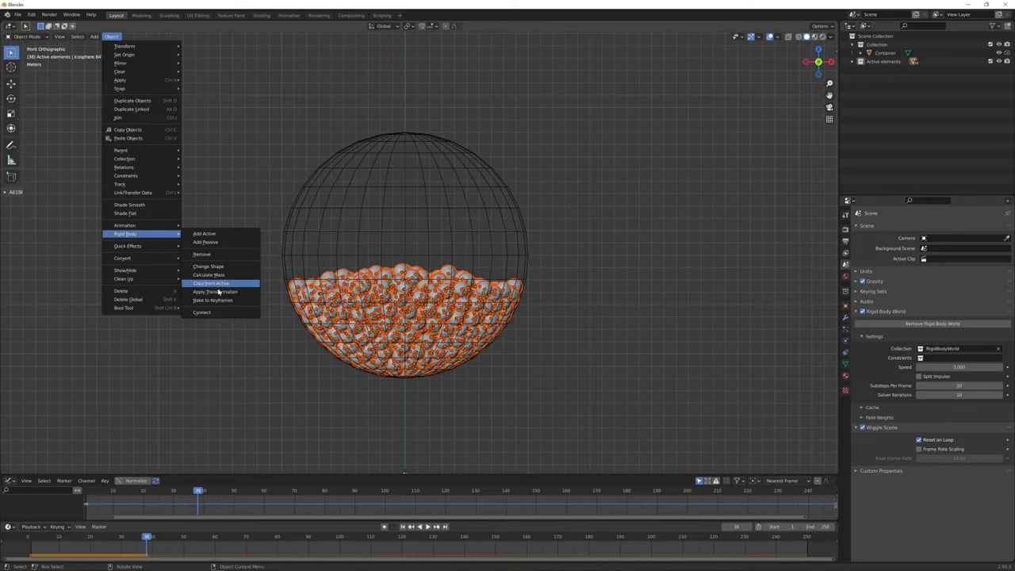
pyautogui.click(216, 291)
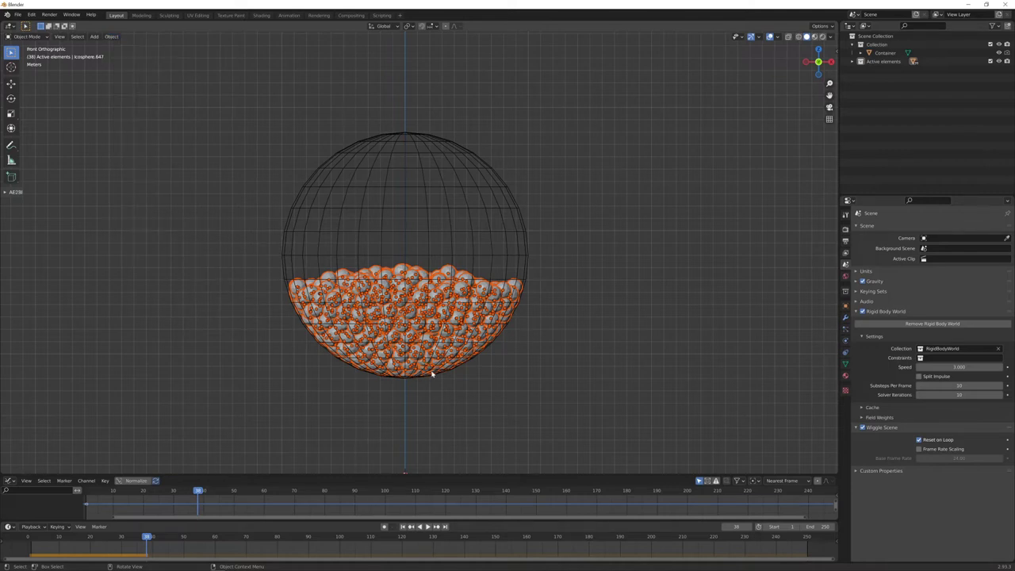
pyautogui.hotkey('shift', 'Left')
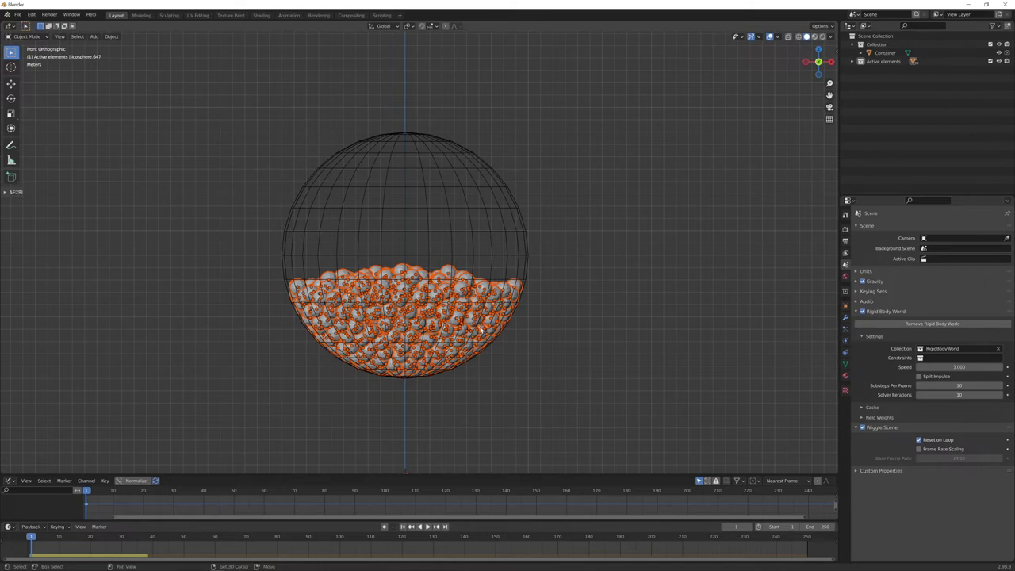
# - Start duplicating the spheres, then cancel and undo the copy
pyautogui.hotkey('shift', 'd')
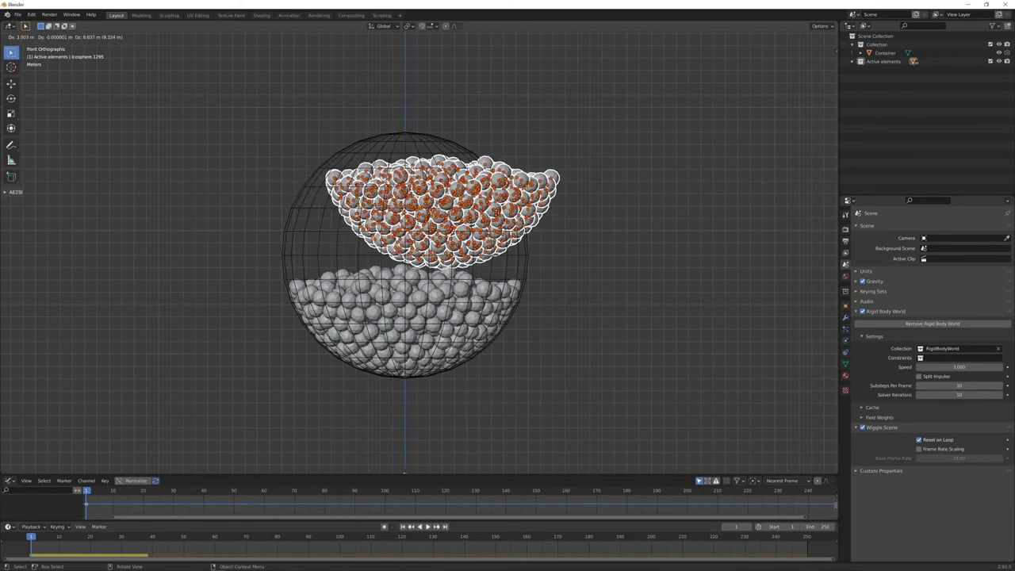
pyautogui.press('Escape')
pyautogui.hotkey('ctrl', 'z')
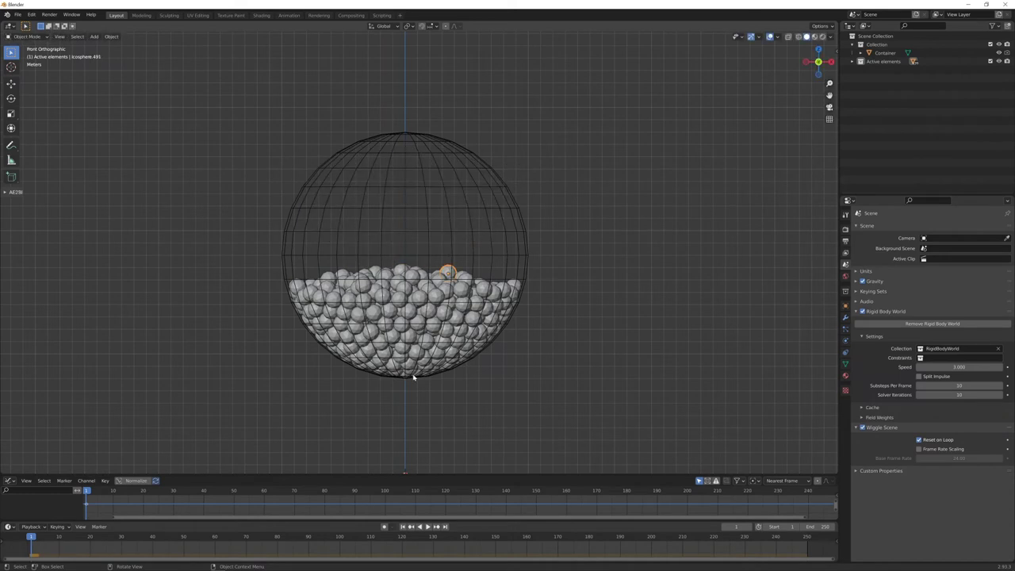
# - Snap the 3D cursor to the centre of the wireframe Container sphere
pyautogui.click(429, 211)
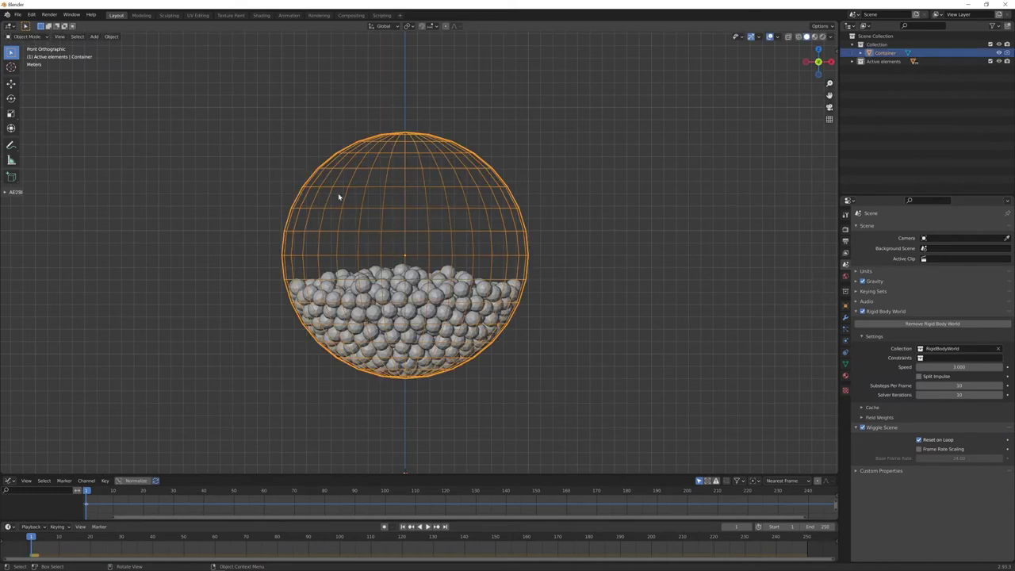
pyautogui.hotkey('shift', 's')
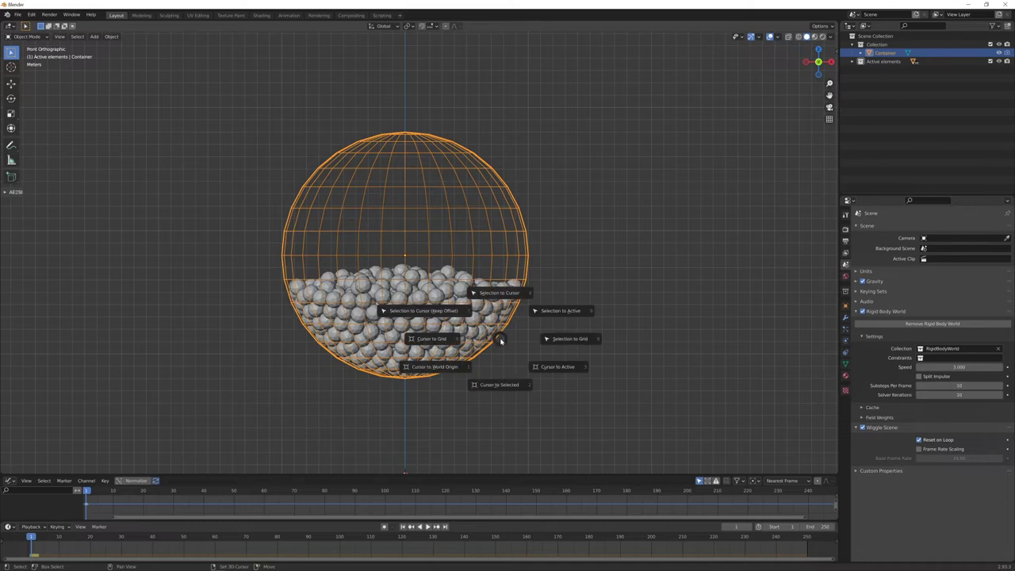
pyautogui.click(502, 386)
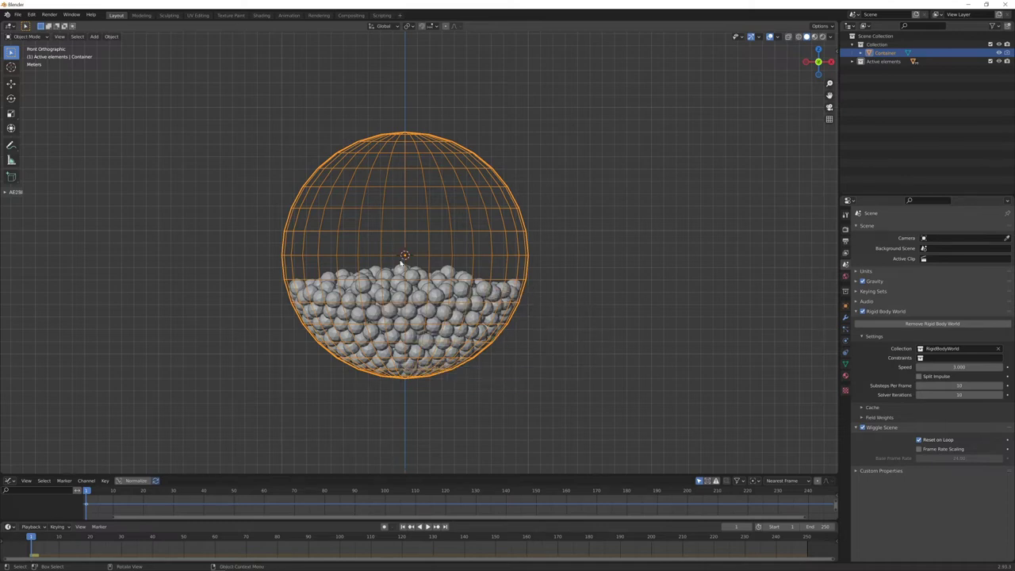
# - Select every icosphere in Active elements and duplicate them in place
pyautogui.click(446, 272)
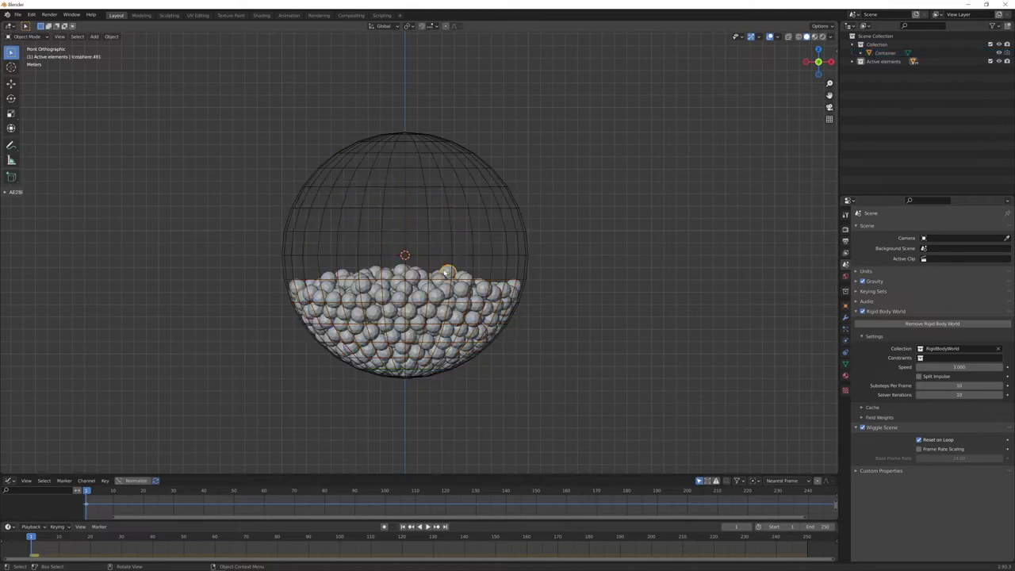
pyautogui.rightClick(880, 63)
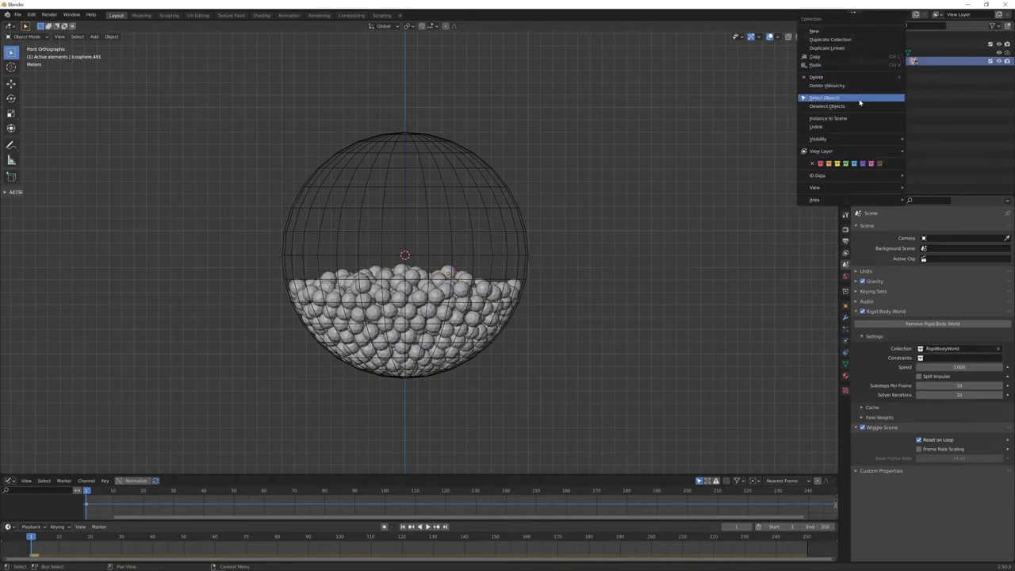
pyautogui.click(825, 98)
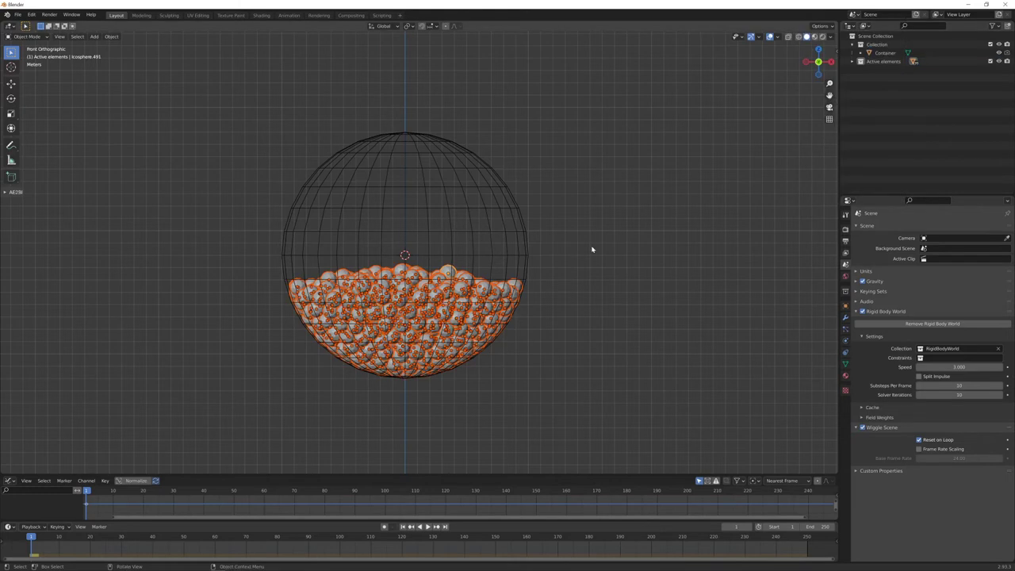
pyautogui.press('shift')
pyautogui.hotkey('shift', 'd')
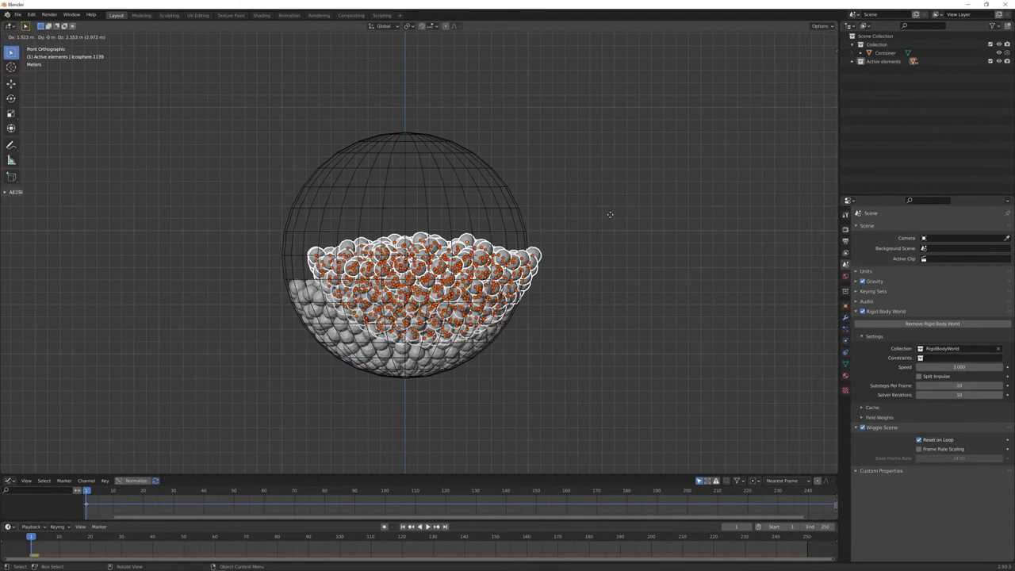
pyautogui.rightClick(607, 218)
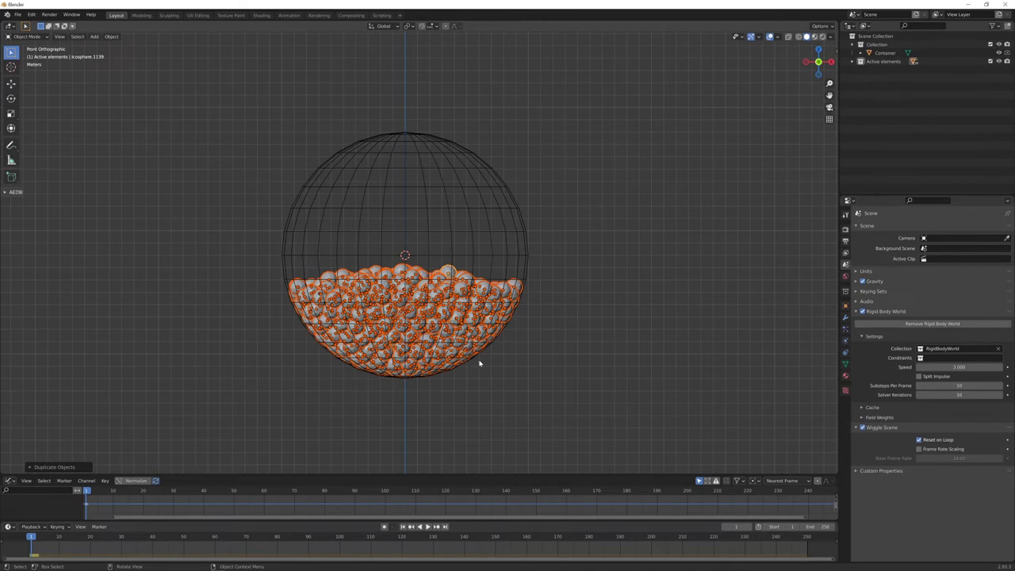
# - Set the pivot point to the 3D cursor and rotate the copies 180° into the upper half
pyautogui.click(411, 26)
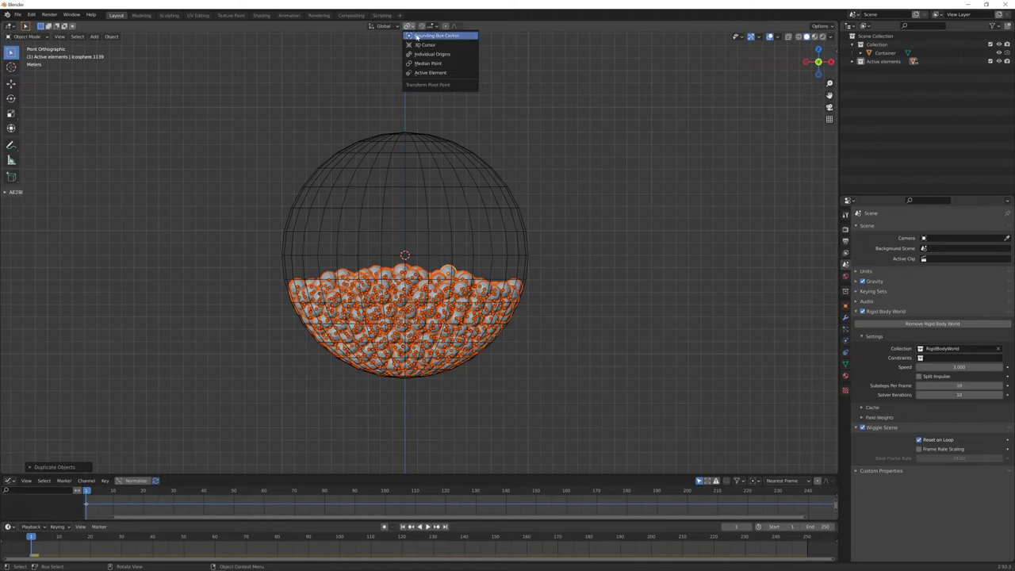
pyautogui.click(422, 45)
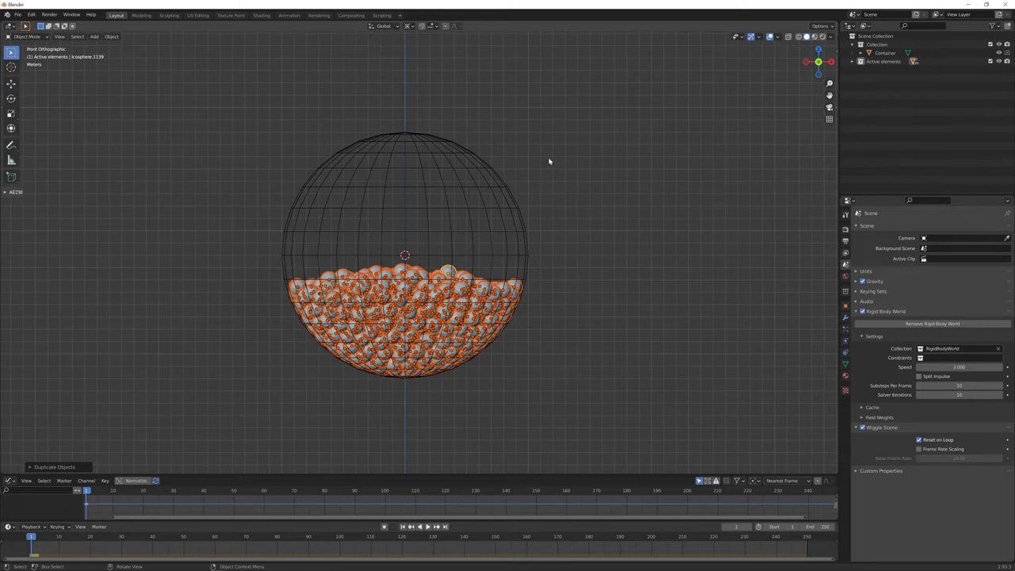
pyautogui.write('r')
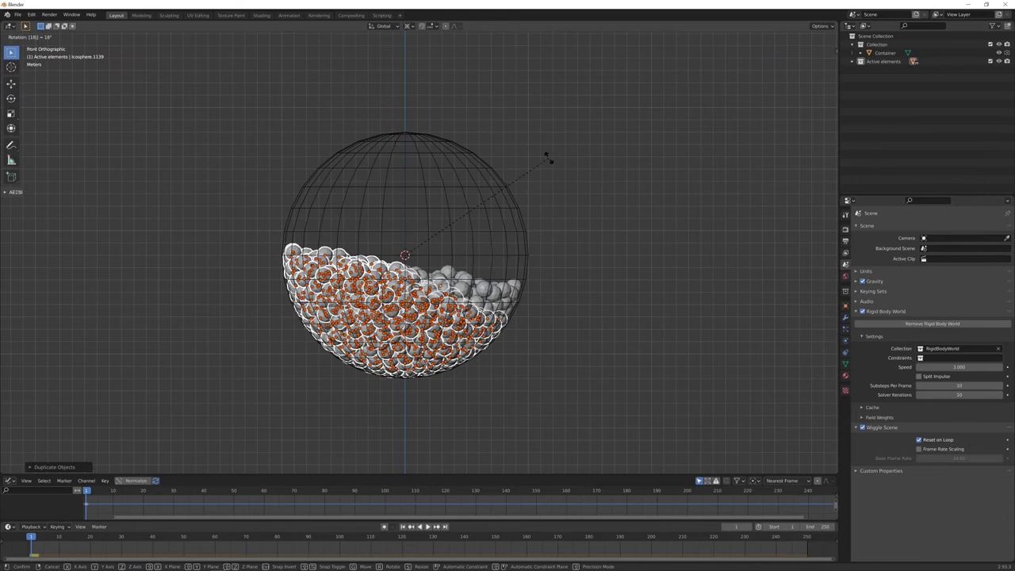
pyautogui.write('180')
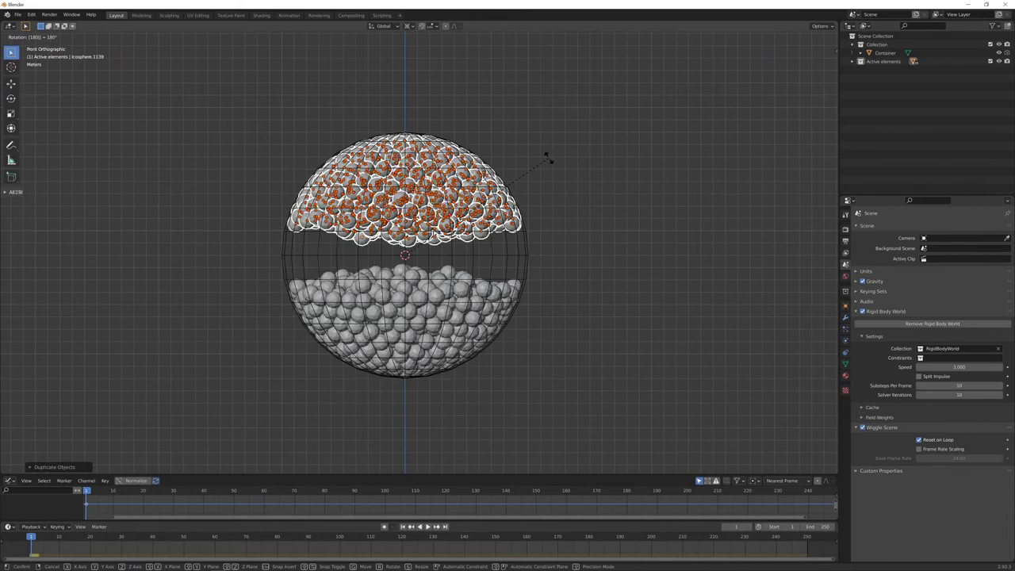
pyautogui.press('Return')
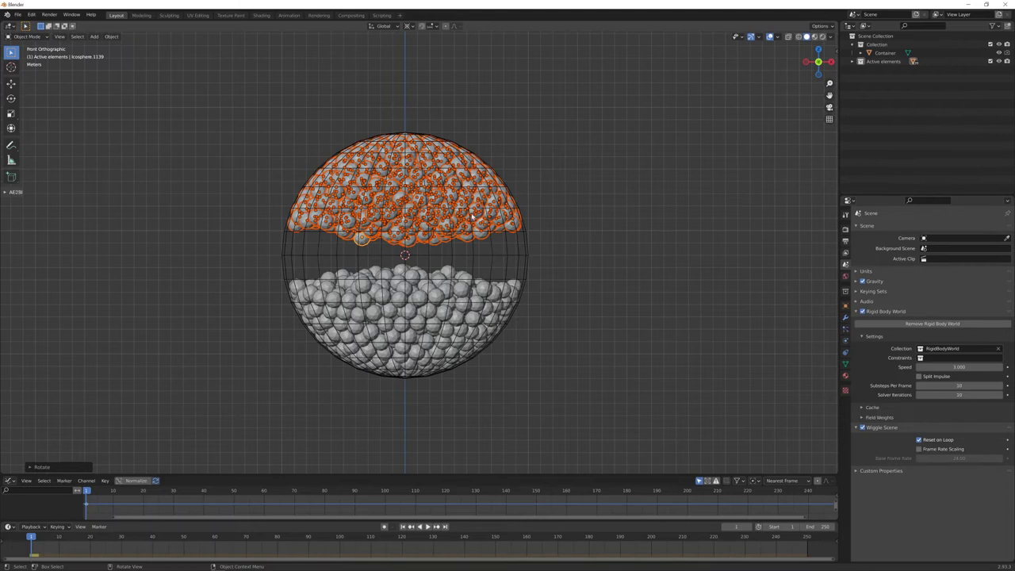
# - Lower the copied spheres along Z by about 1 m
pyautogui.press('g')
pyautogui.press('z')
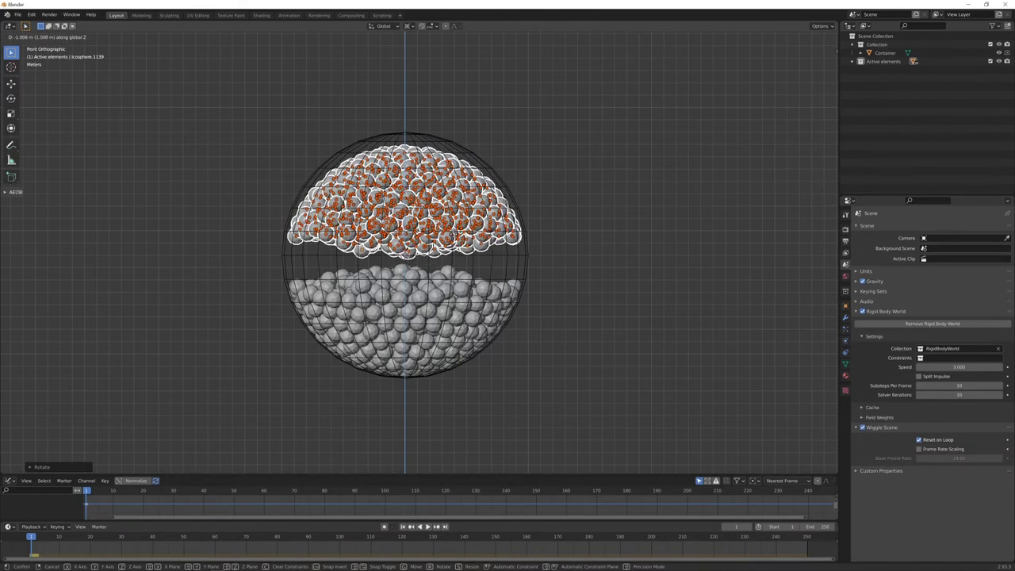
pyautogui.click(452, 234)
# - Play the simulation and stop at frame 41 once the copies land on the pile
pyautogui.press('space')
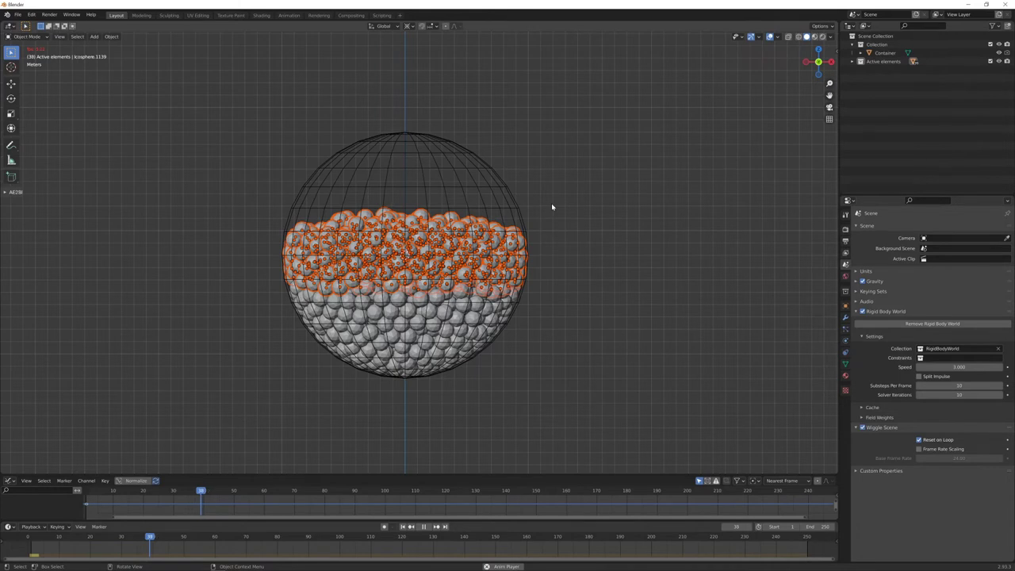
pyautogui.press('space')
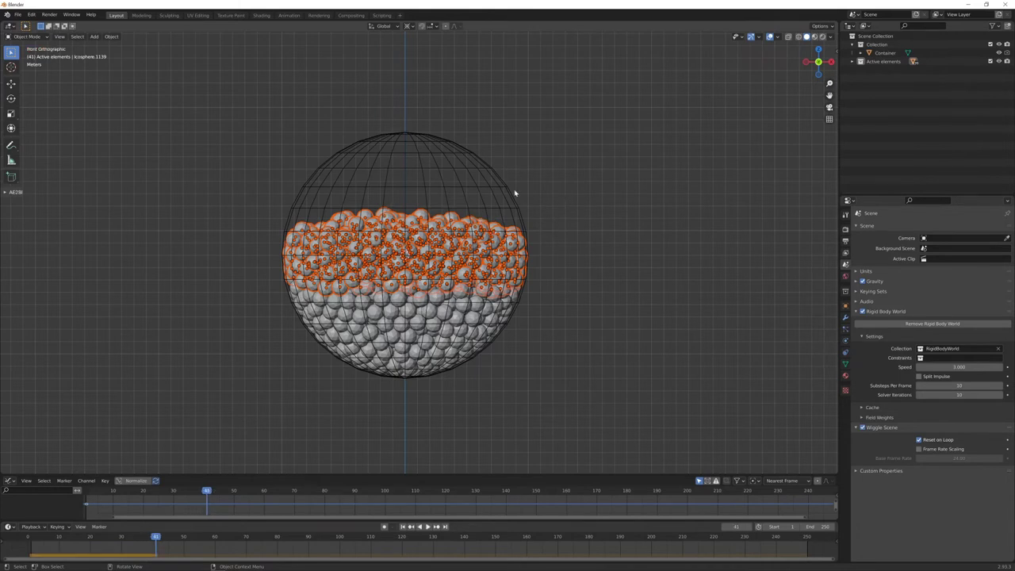
# - Apply the rigid body transformation to all Active elements spheres and rewind to frame 1
pyautogui.rightClick(866, 61)
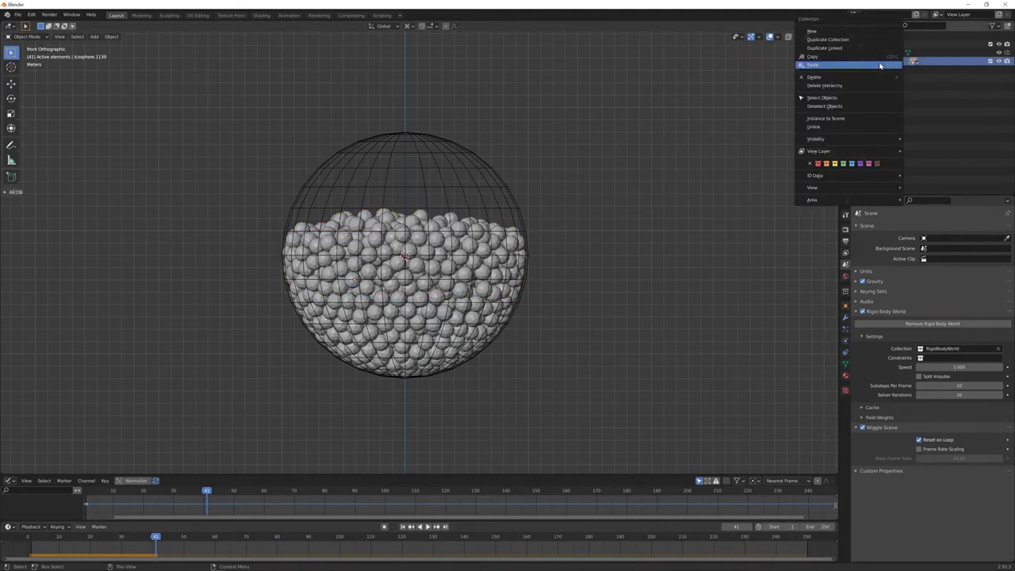
pyautogui.click(836, 98)
pyautogui.click(111, 37)
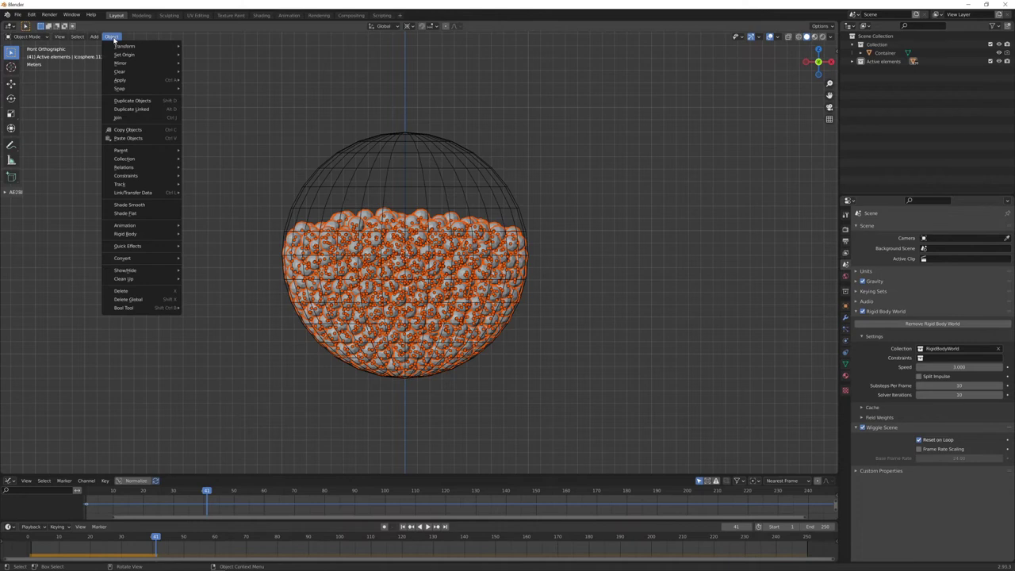
pyautogui.moveTo(143, 233)
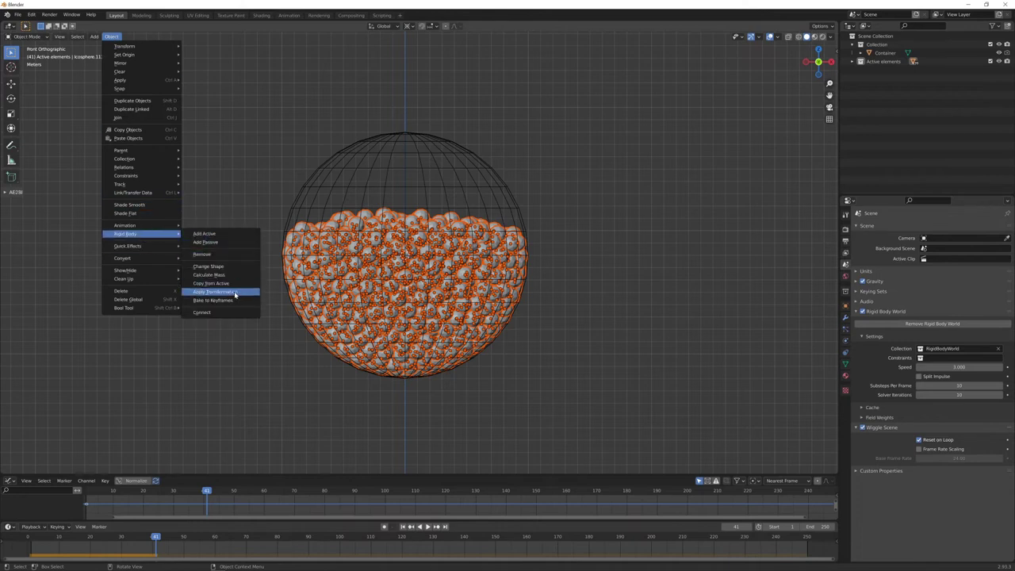
pyautogui.click(235, 285)
pyautogui.scroll(-1, 512, 251)
pyautogui.scroll(1, 512, 251)
pyautogui.hotkey('shift', 'Left')
# - Deselect the spheres, orbit to inspect the container, then return to front view
pyautogui.click(539, 274)
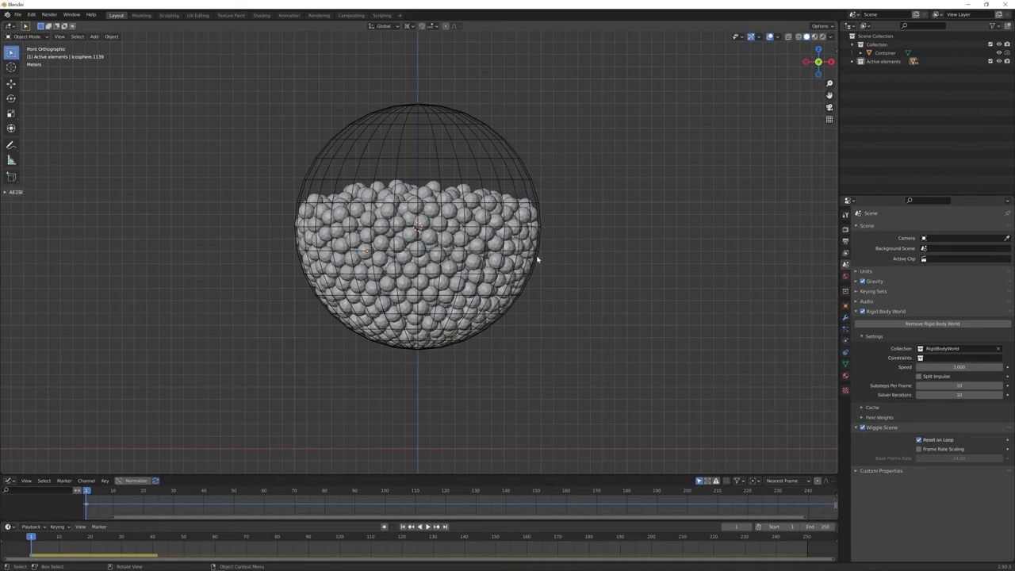
pyautogui.moveTo(543, 221); pyautogui.dragTo(429, 285, button='middle')
pyautogui.press('KP_1')
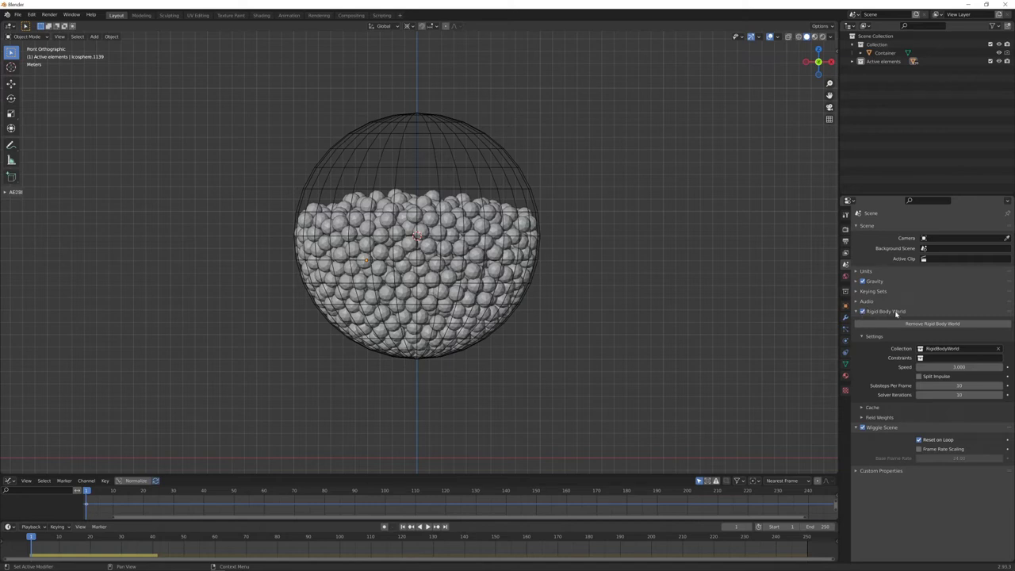
# - Disable the Rigid Body World and box-select the Container's bottom faces in Edit Mode
pyautogui.click(862, 312)
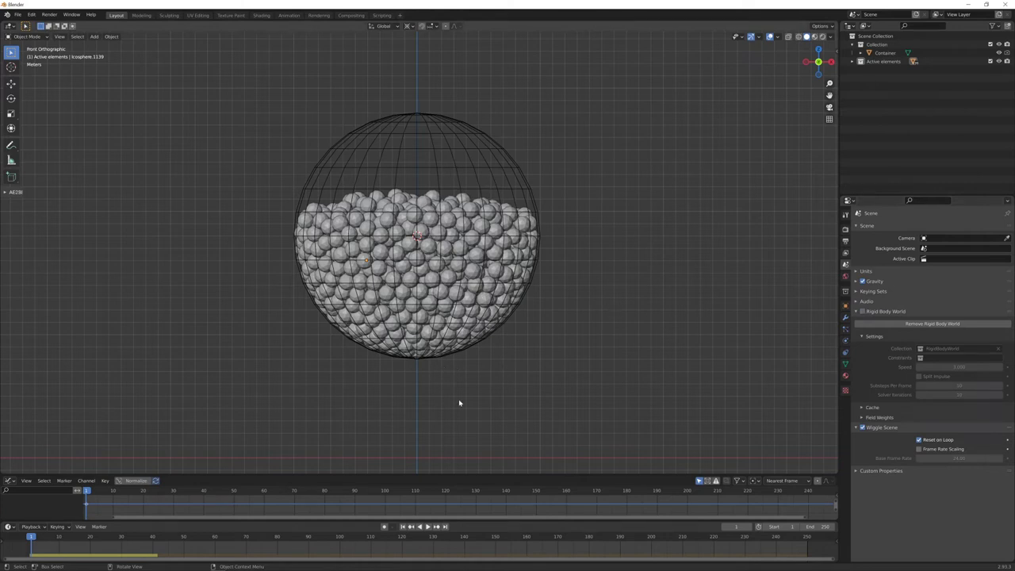
pyautogui.click(431, 125)
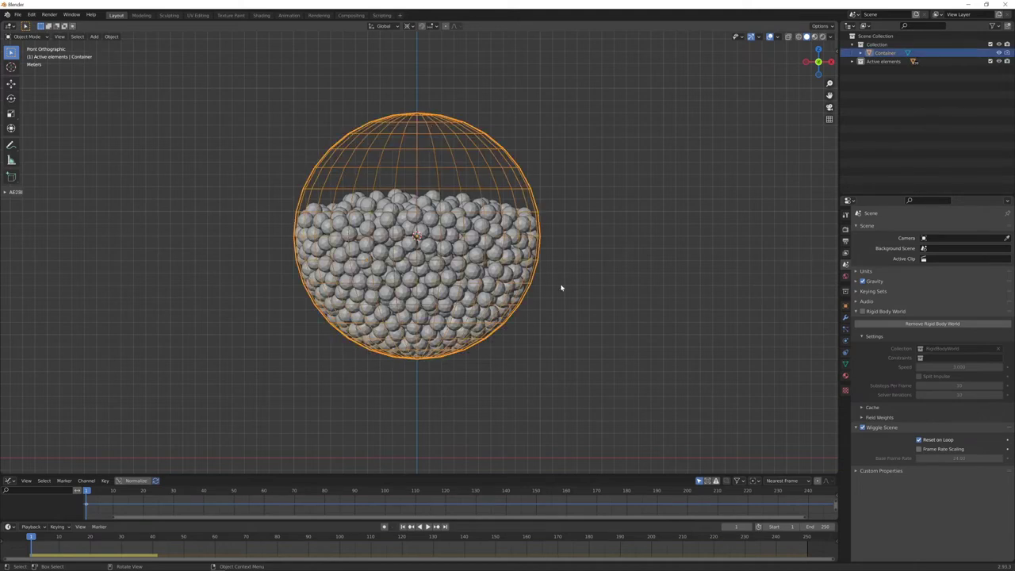
pyautogui.press('Tab')
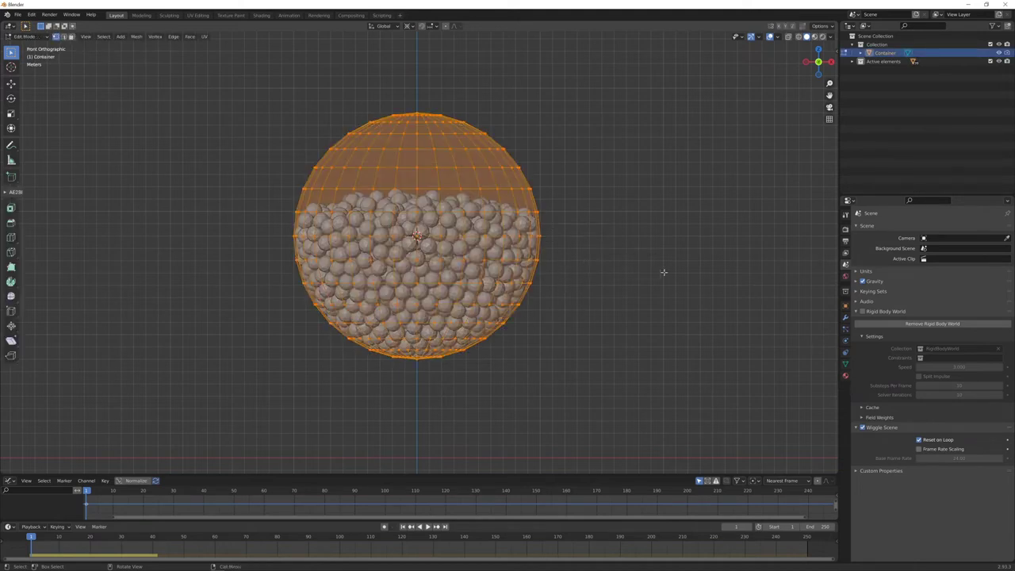
pyautogui.press('3')
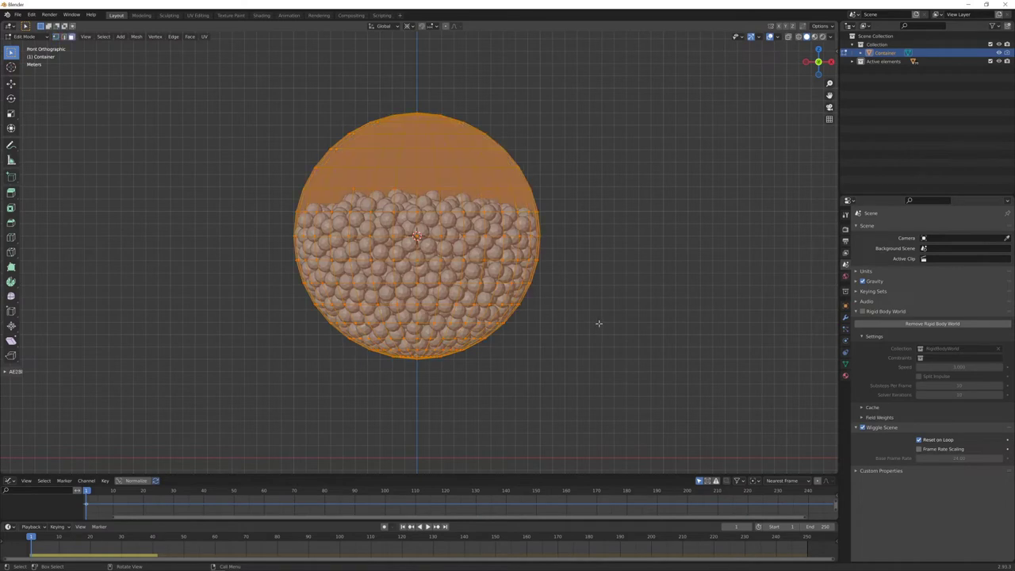
pyautogui.hotkey('alt', 'a')
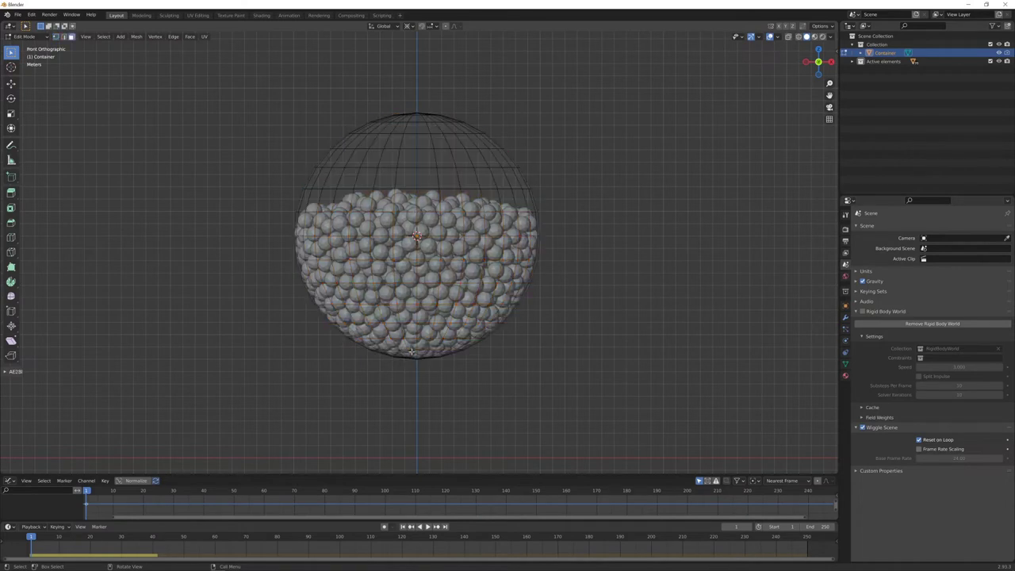
pyautogui.press('b')
pyautogui.moveTo(362, 343); pyautogui.dragTo(544, 379)
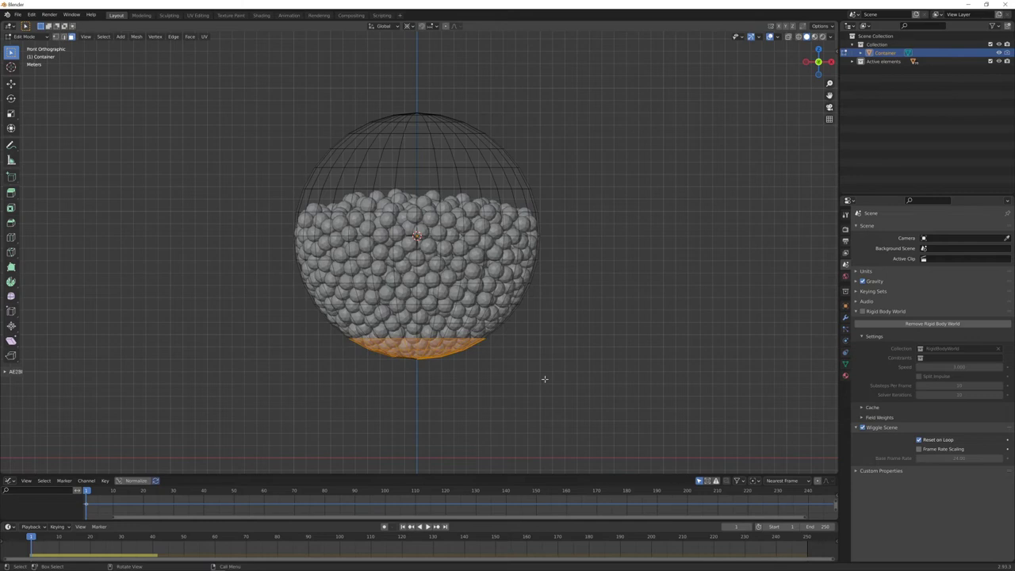
# - Turn on X-ray, hide the spheres, and narrow the selection to just the bottom cap
pyautogui.hotkey('alt', 'z')
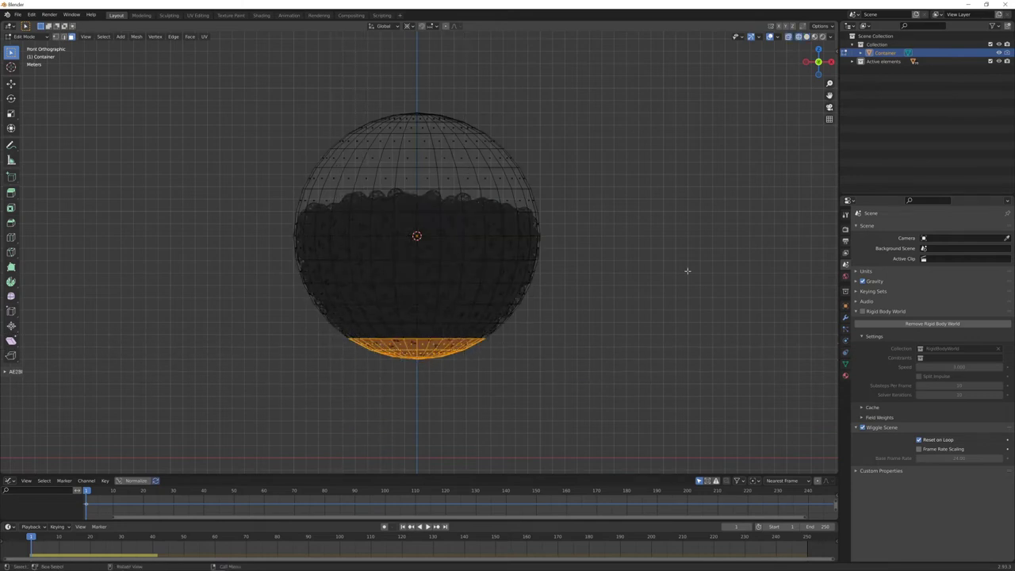
pyautogui.click(991, 62)
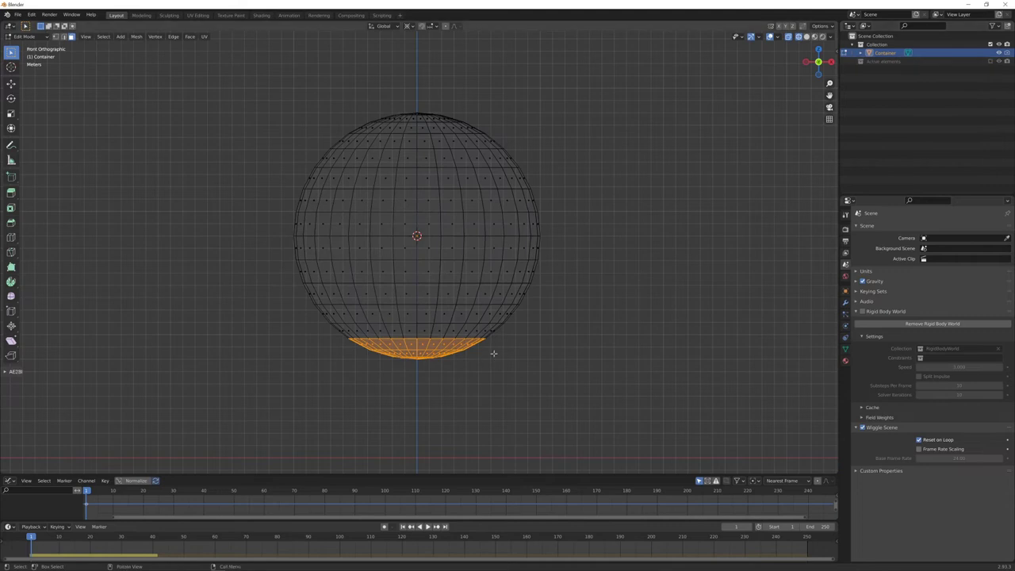
pyautogui.press('b')
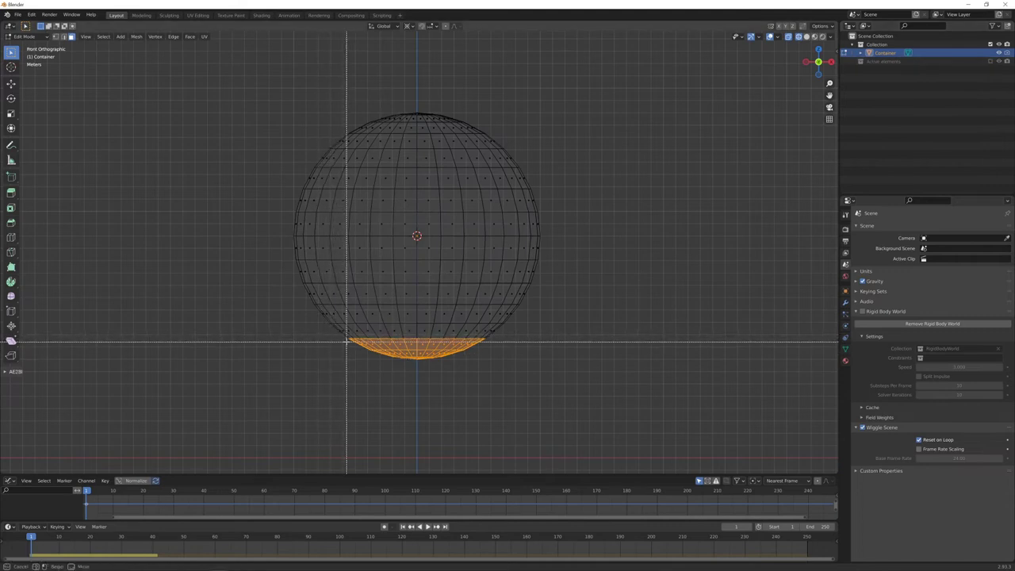
pyautogui.moveTo(337, 329); pyautogui.dragTo(467, 356, button='middle')
pyautogui.press('b')
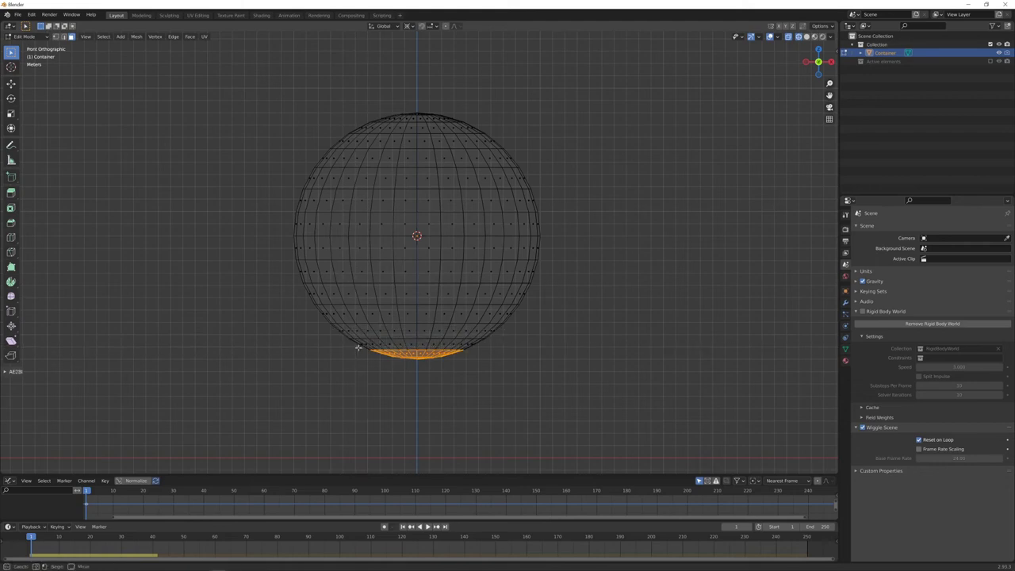
pyautogui.moveTo(356, 345); pyautogui.dragTo(497, 377)
pyautogui.scroll(6, 438, 357)
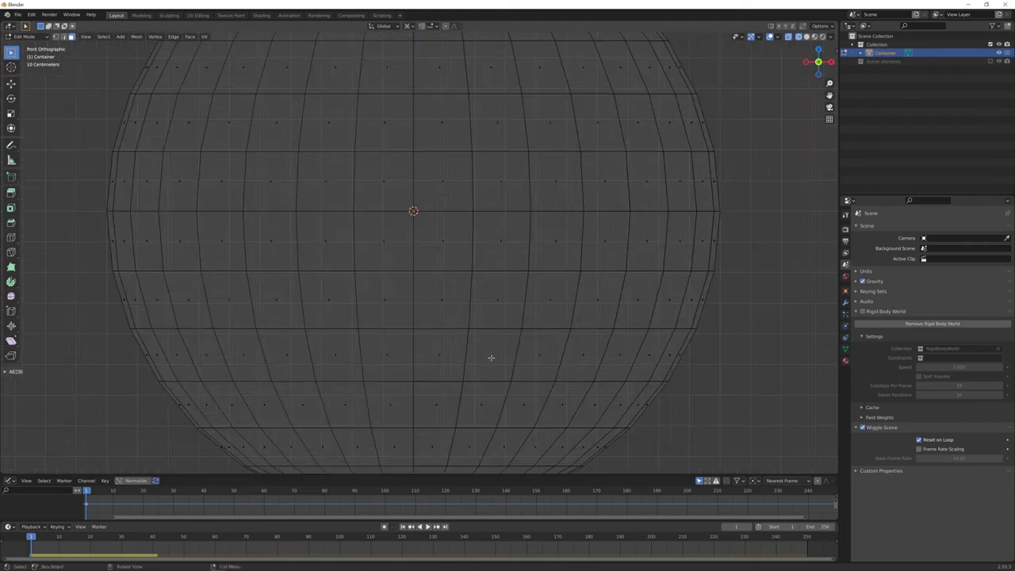
pyautogui.keyDown('shift'); pyautogui.moveTo(489, 445); pyautogui.dragTo(502, 163, button='middle'); pyautogui.keyUp('shift')
# - Delete the bottom cap faces, leave Edit Mode, and orbit to inspect the opening
pyautogui.press('x')
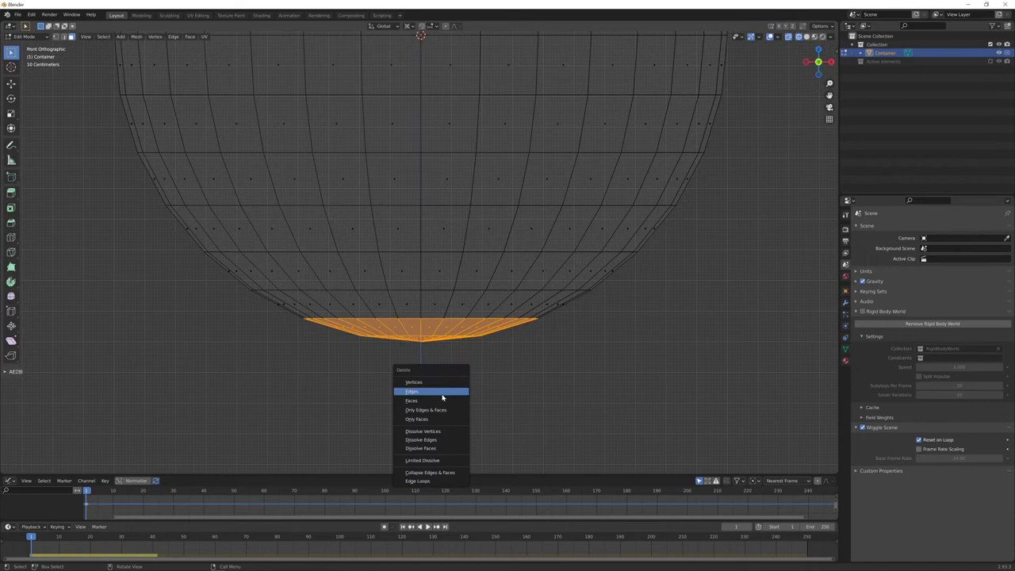
pyautogui.click(449, 400)
pyautogui.scroll(-3, 476, 367)
pyautogui.keyDown('shift'); pyautogui.moveTo(470, 348); pyautogui.dragTo(464, 373, button='middle'); pyautogui.keyUp('shift')
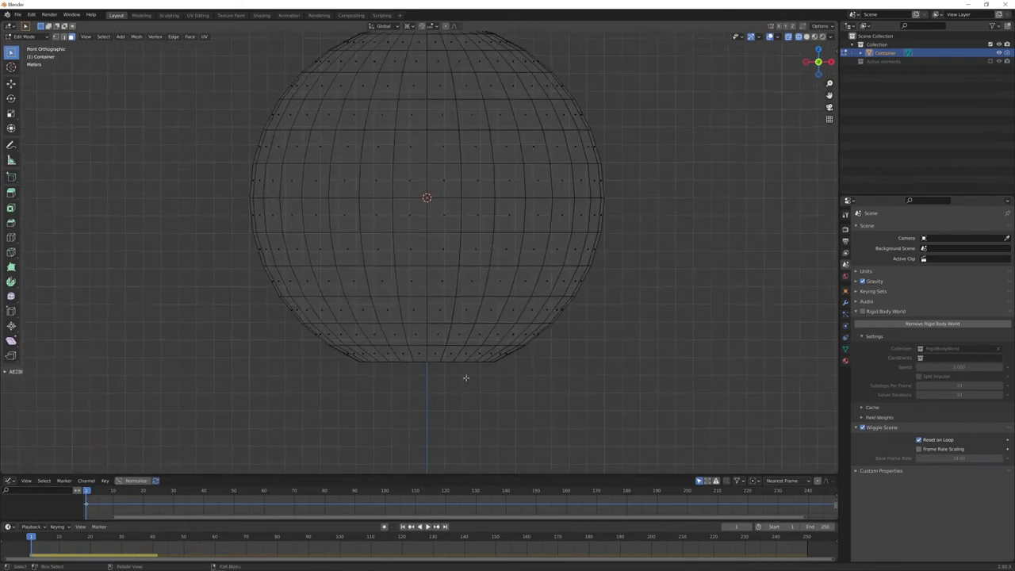
pyautogui.press('Tab')
pyautogui.scroll(-3, 464, 351)
pyautogui.moveTo(504, 327); pyautogui.dragTo(467, 346, button='middle')
pyautogui.moveTo(400, 359)
pyautogui.mouseDown(button='middle')
pyautogui.moveTo(413, 367)
pyautogui.moveTo(433, 344)
pyautogui.moveTo(402, 347)
pyautogui.mouseUp(button='middle')
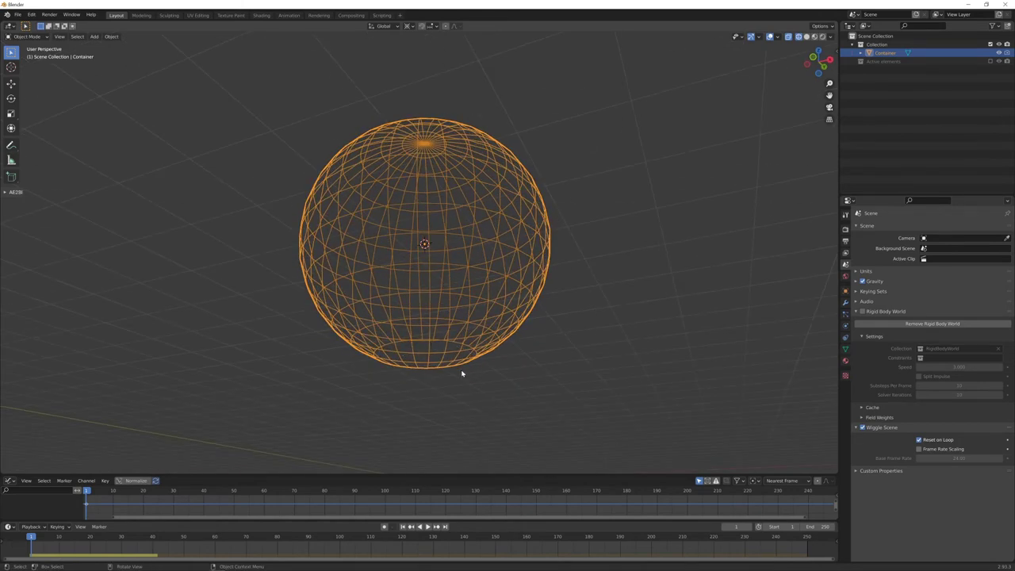
# - Return to front view and duplicate the open-bottomed Container in place as Container.001
pyautogui.press('KP_1')
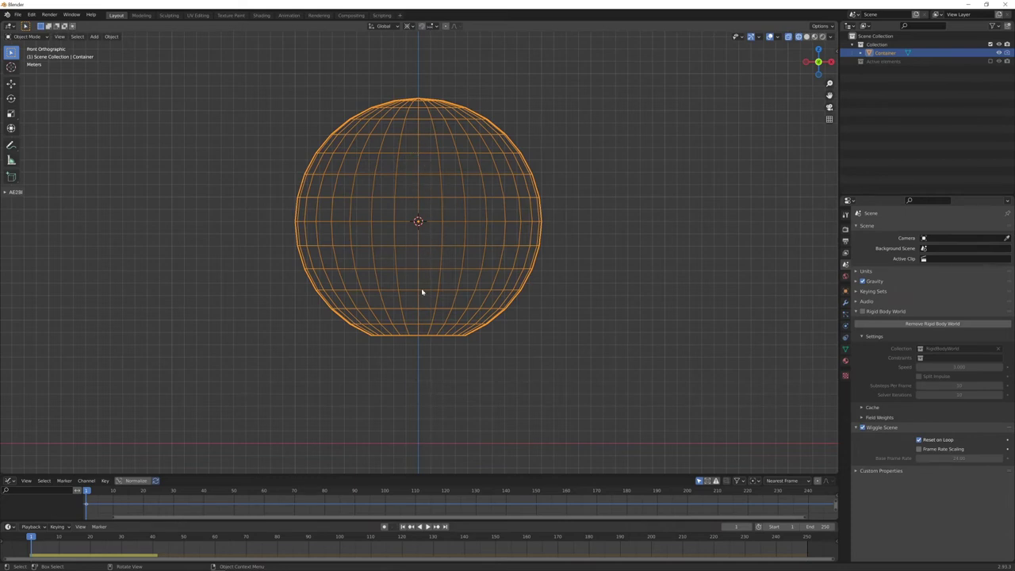
pyautogui.scroll(1, 419, 294)
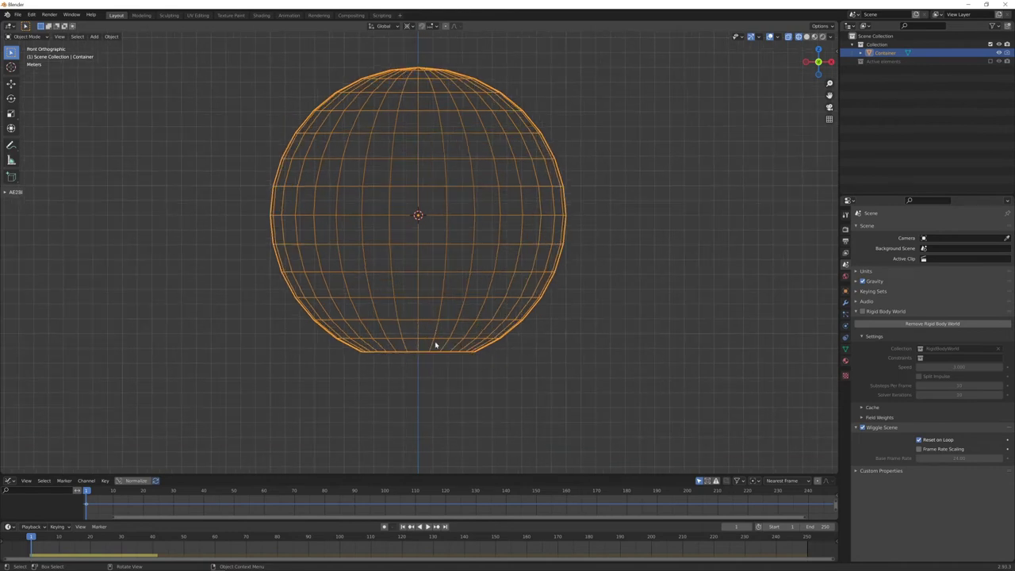
pyautogui.scroll(-1, 444, 317)
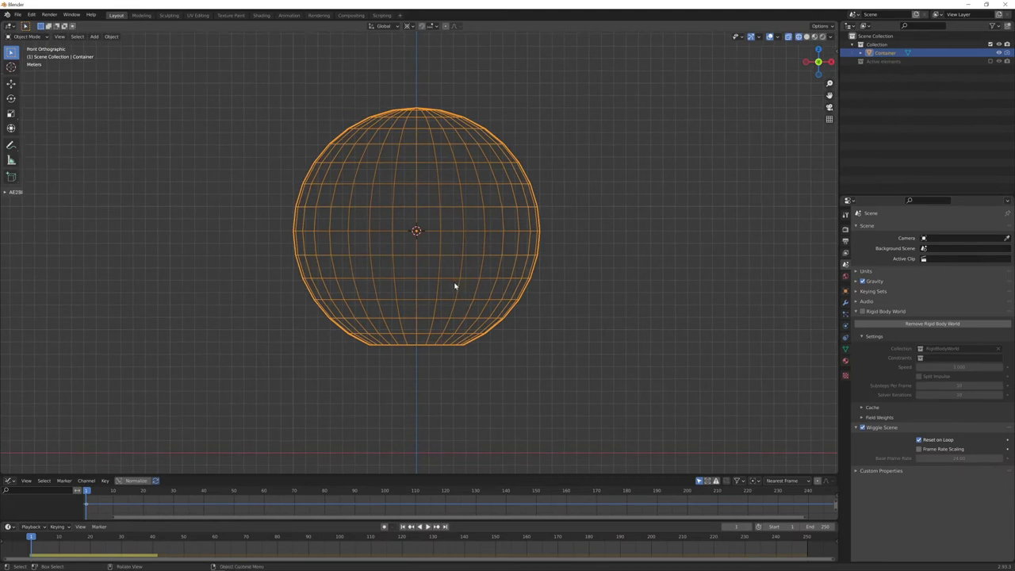
pyautogui.hotkey('shift', 'd')
# - Keep the duplicate Container.001 in place and flip it upside down by rotating 180 degrees
pyautogui.rightClick(500, 284)
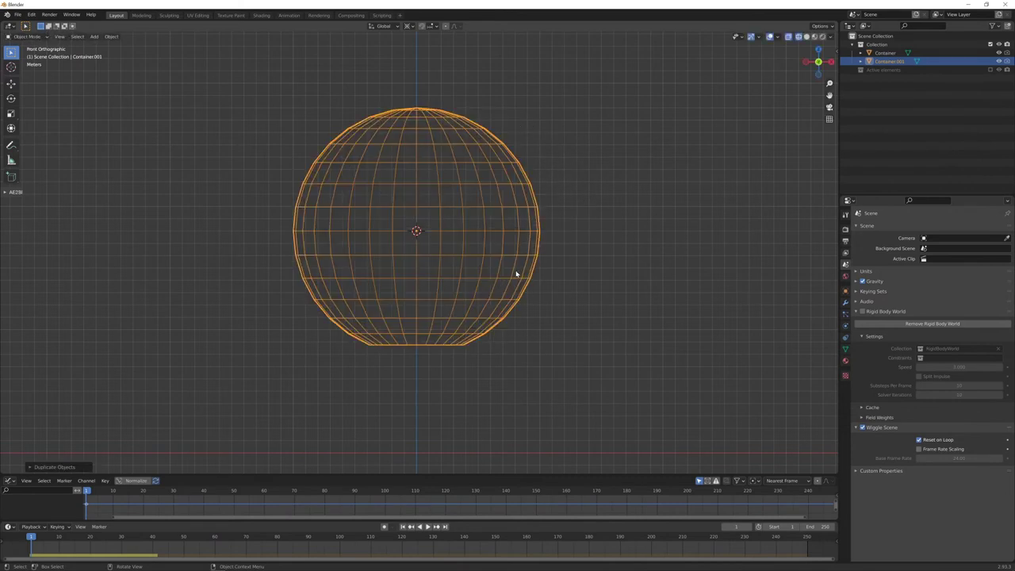
pyautogui.write('r180')
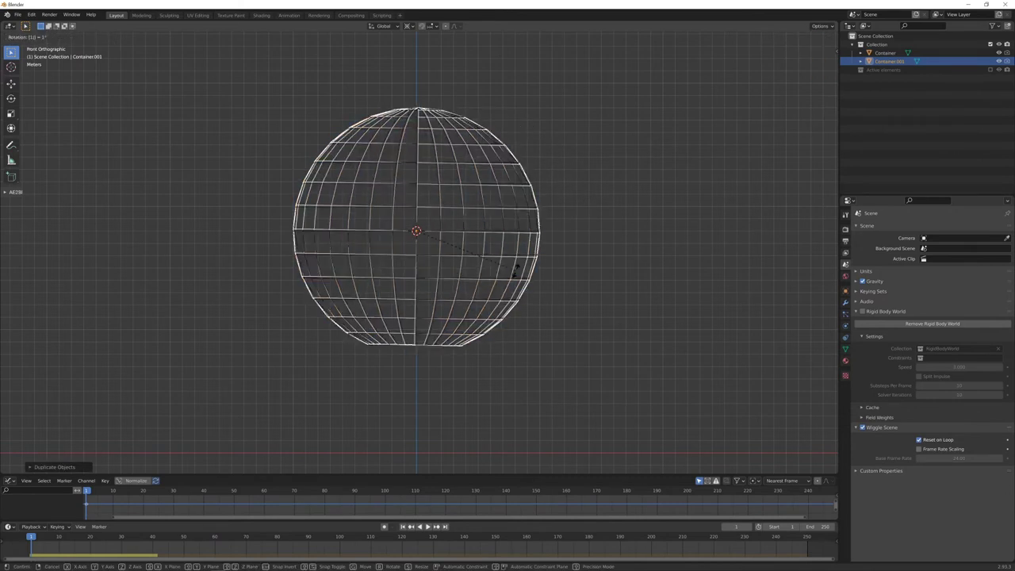
pyautogui.press('Return')
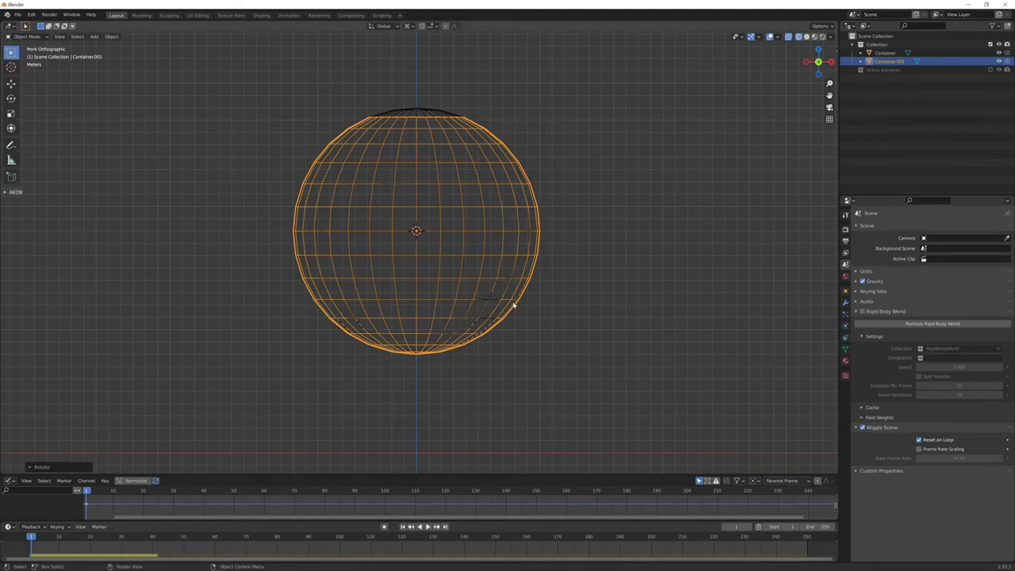
# - Trim Container.001 to its small bottom-right patch by deleting all other faces, then return to Object Mode
pyautogui.press('Tab')
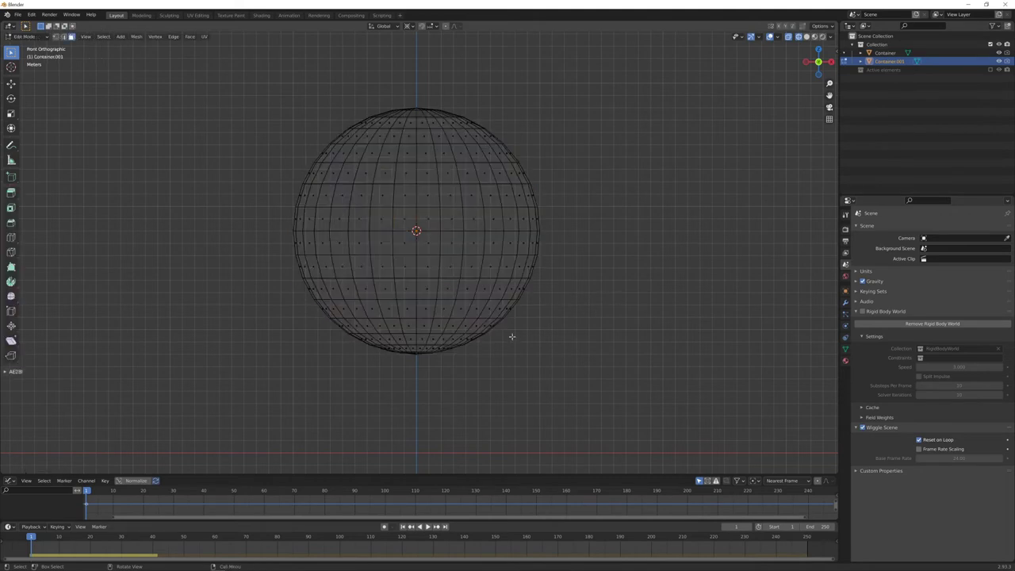
pyautogui.press('b')
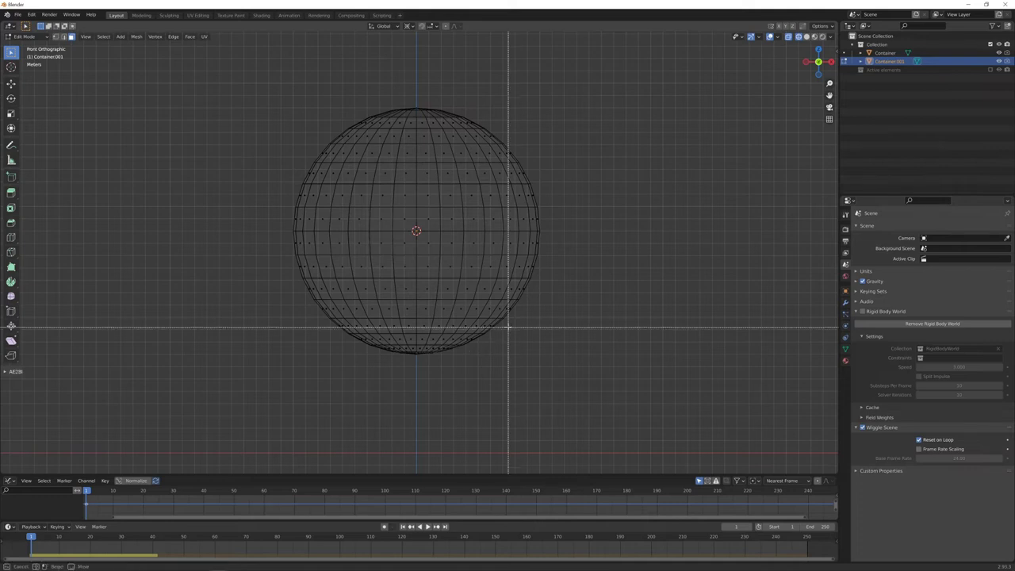
pyautogui.moveTo(509, 326); pyautogui.dragTo(415, 390)
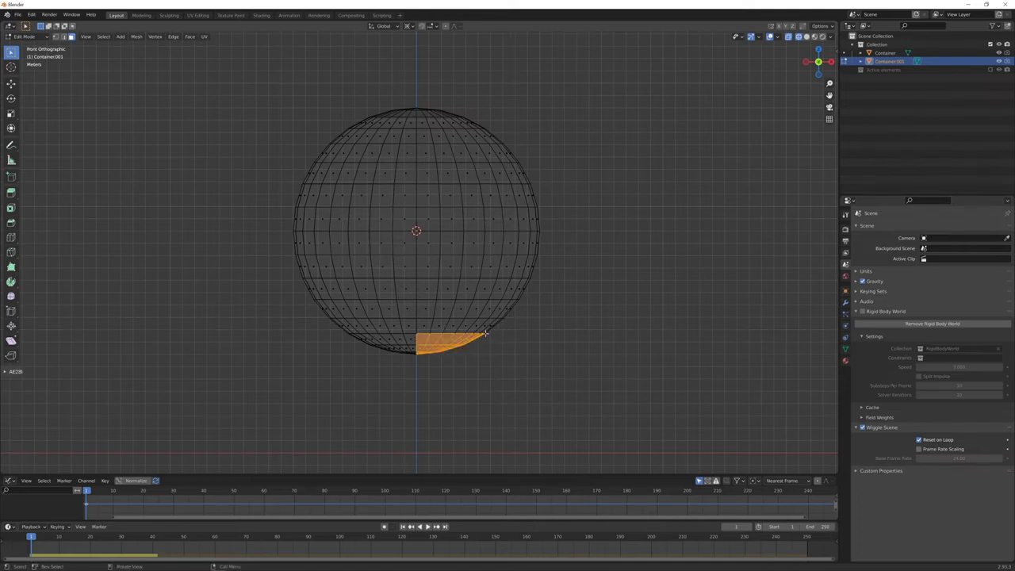
pyautogui.scroll(5, 409, 332)
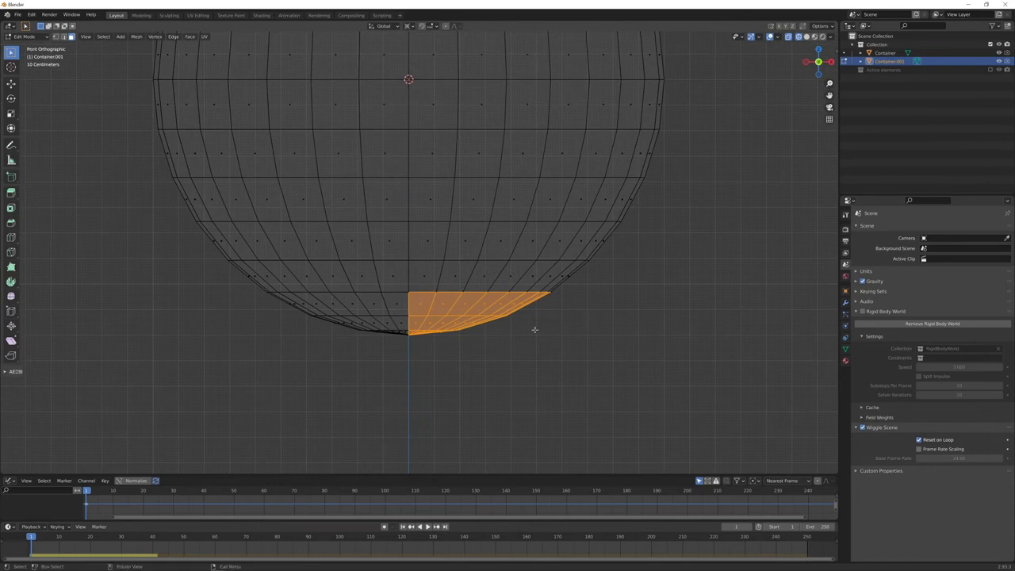
pyautogui.hotkey('ctrl', 'i')
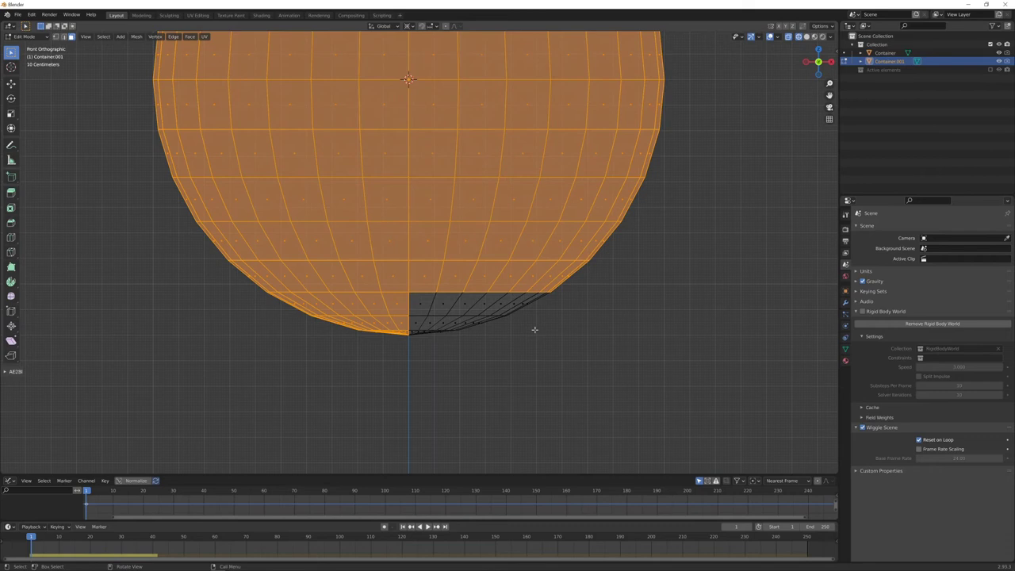
pyautogui.press('KP_Decimal')
pyautogui.press('x')
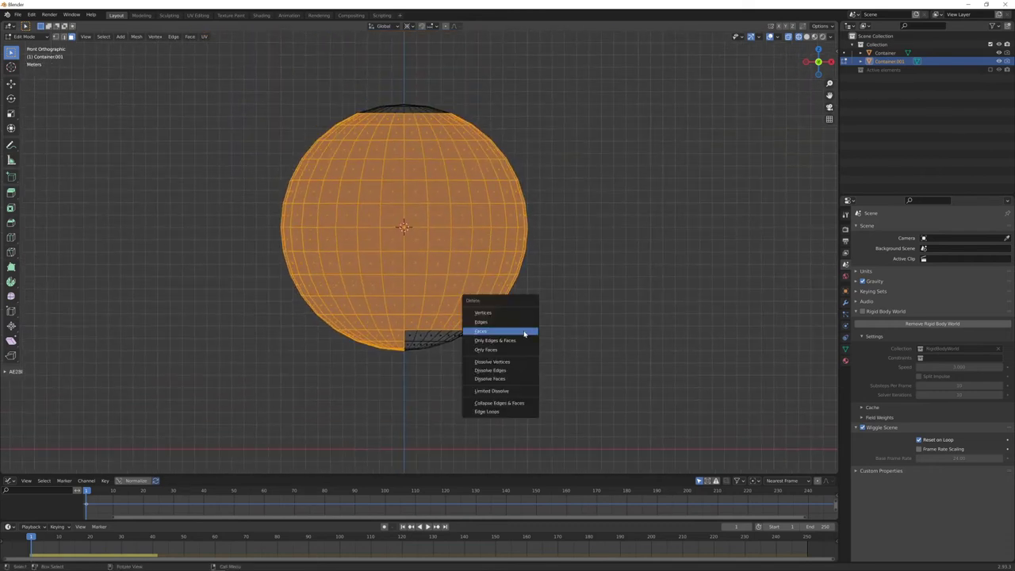
pyautogui.click(524, 333)
pyautogui.scroll(2, 559, 324)
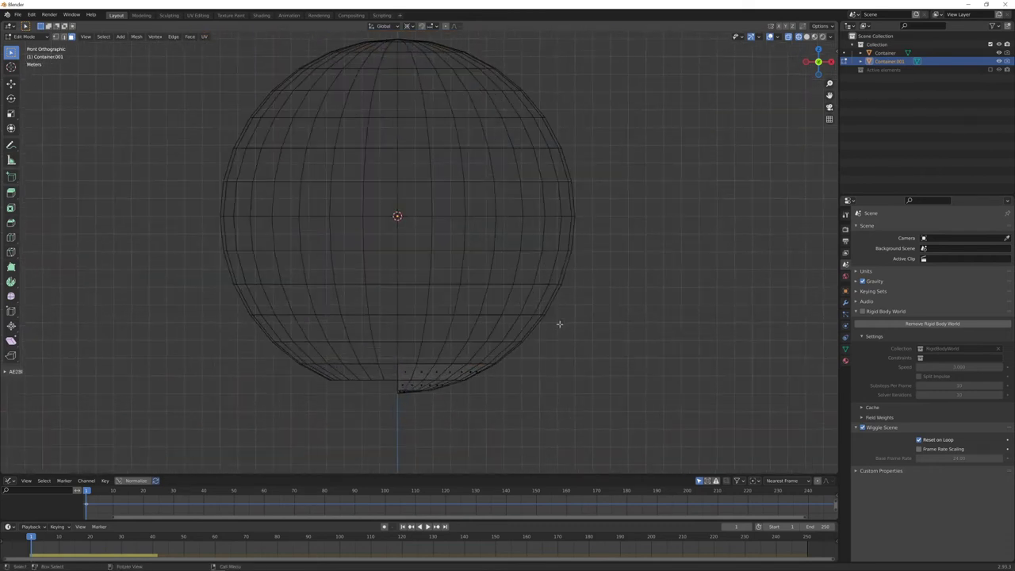
pyautogui.keyDown('shift'); pyautogui.moveTo(562, 321); pyautogui.dragTo(566, 326, button='middle'); pyautogui.keyUp('shift')
pyautogui.hotkey('ctrl', 'Tab')
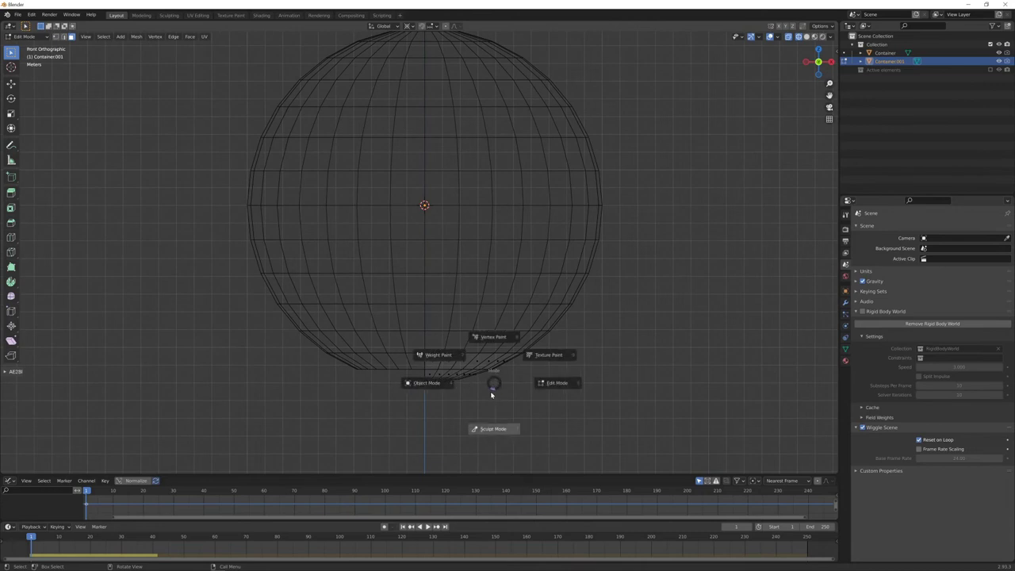
pyautogui.click(484, 385)
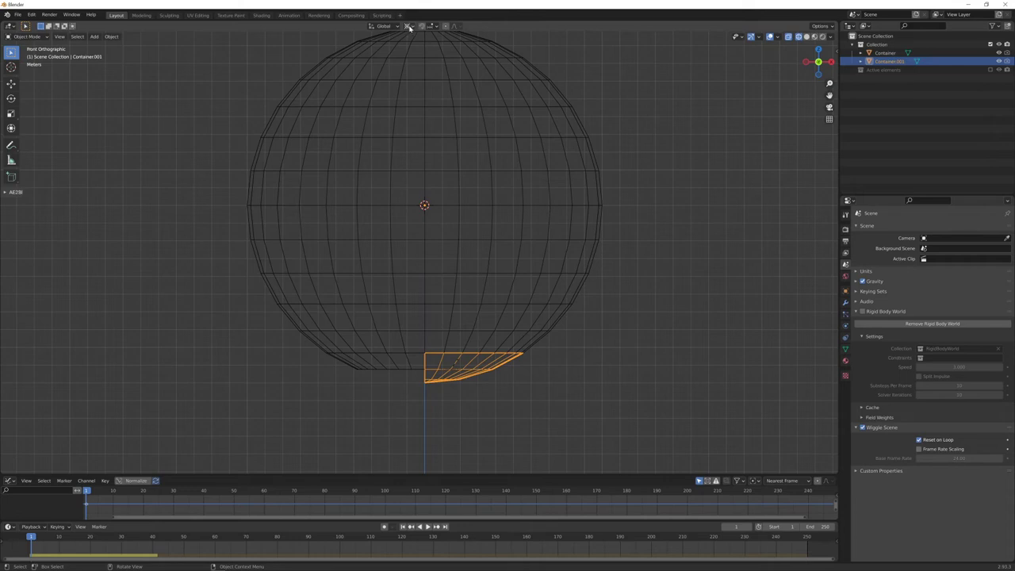
# - Enlarge the patch slightly, apply its scale, and duplicate it in place as Container.002
pyautogui.press('s')
pyautogui.click(609, 236)
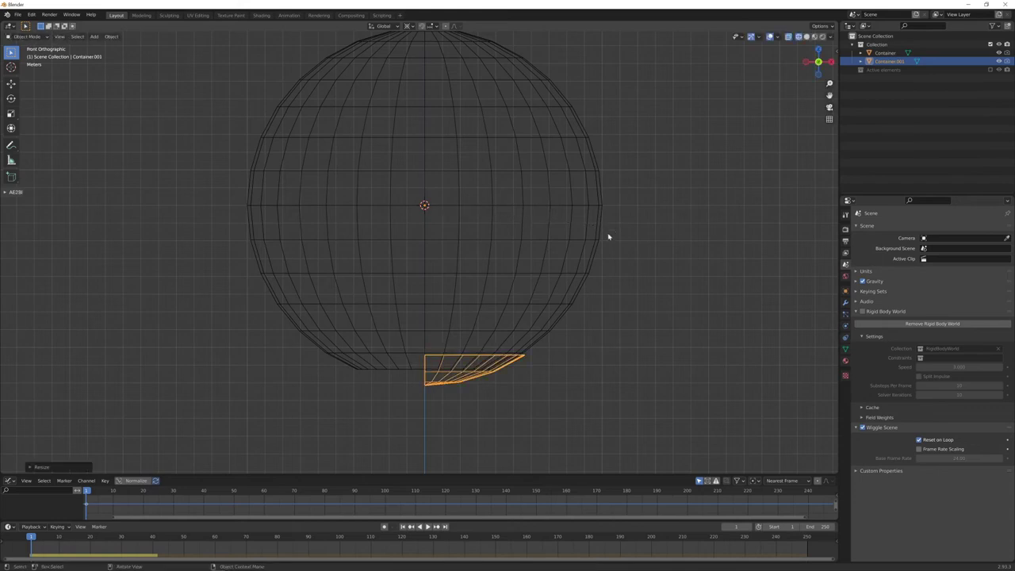
pyautogui.press('r')
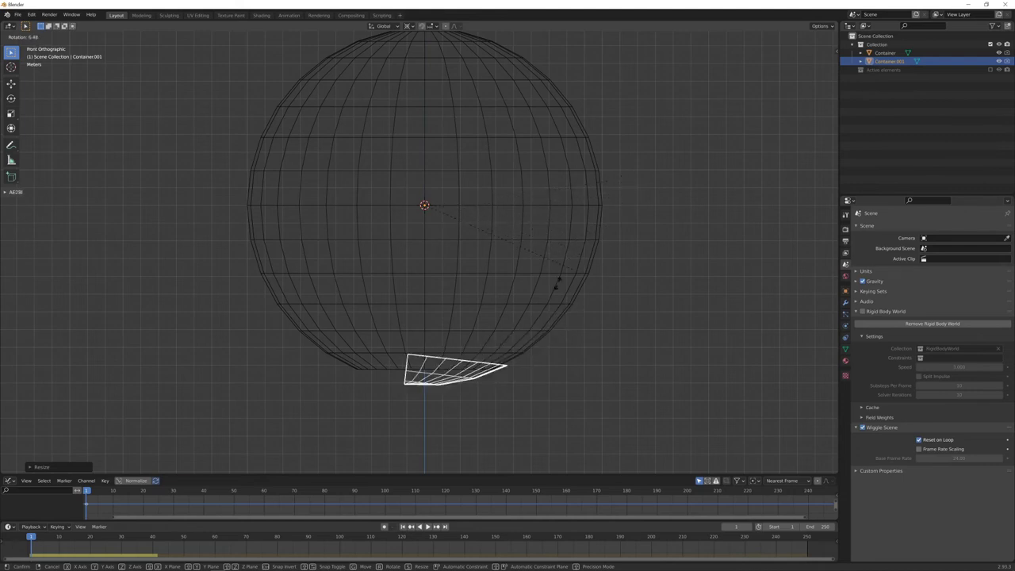
pyautogui.rightClick(511, 372)
pyautogui.hotkey('ctrl', 'a')
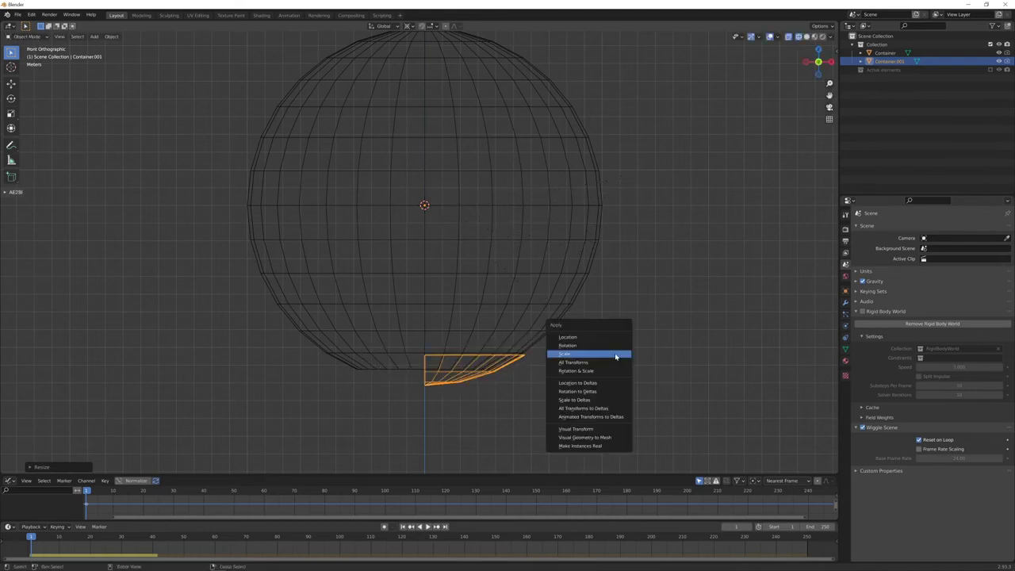
pyautogui.click(603, 354)
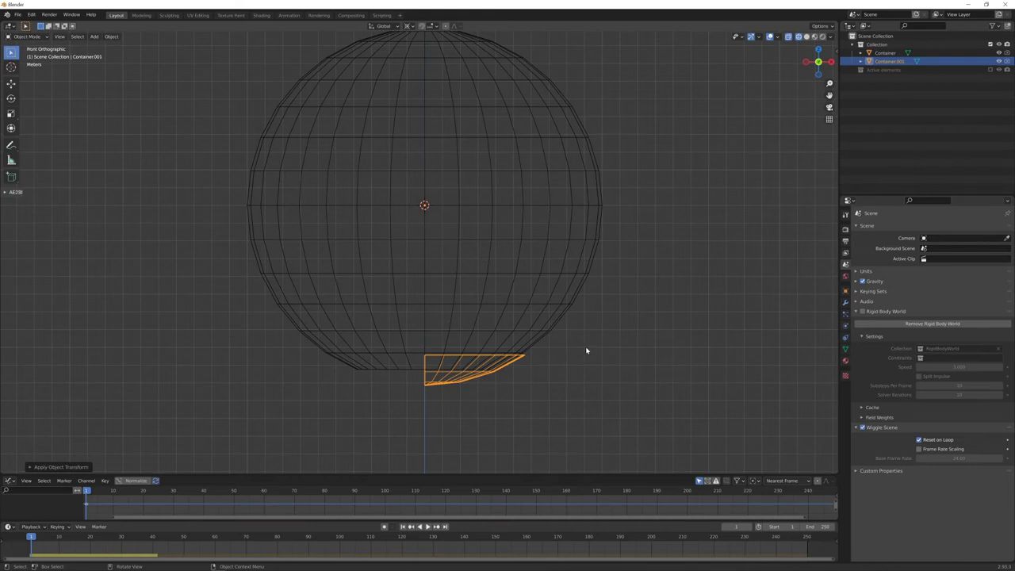
pyautogui.hotkey('shift', 'd')
pyautogui.rightClick(617, 321)
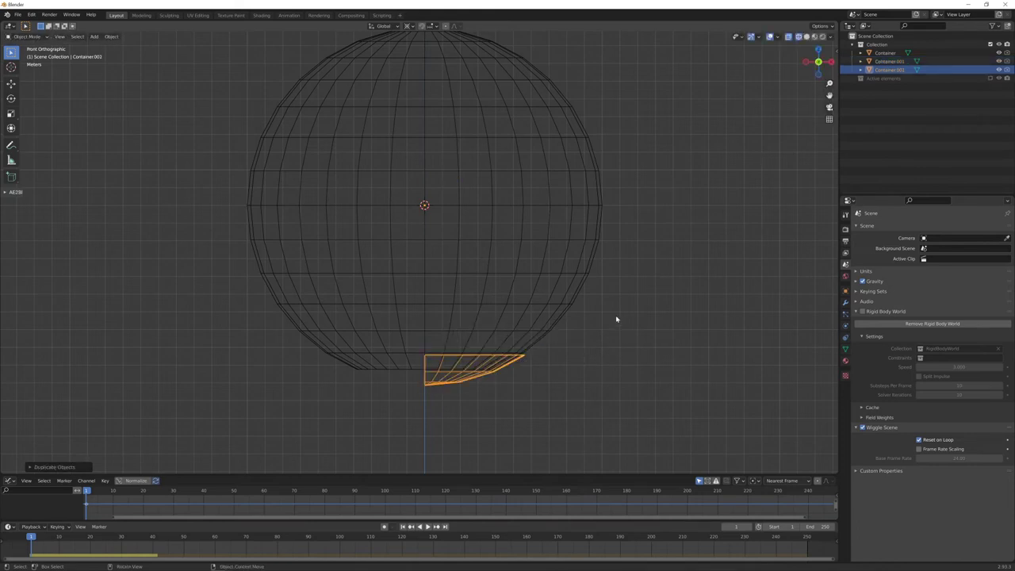
# - Mirror the copy to the left with scale X -1, then apply rotation and scale to both halves
pyautogui.press('s')
pyautogui.write('x')
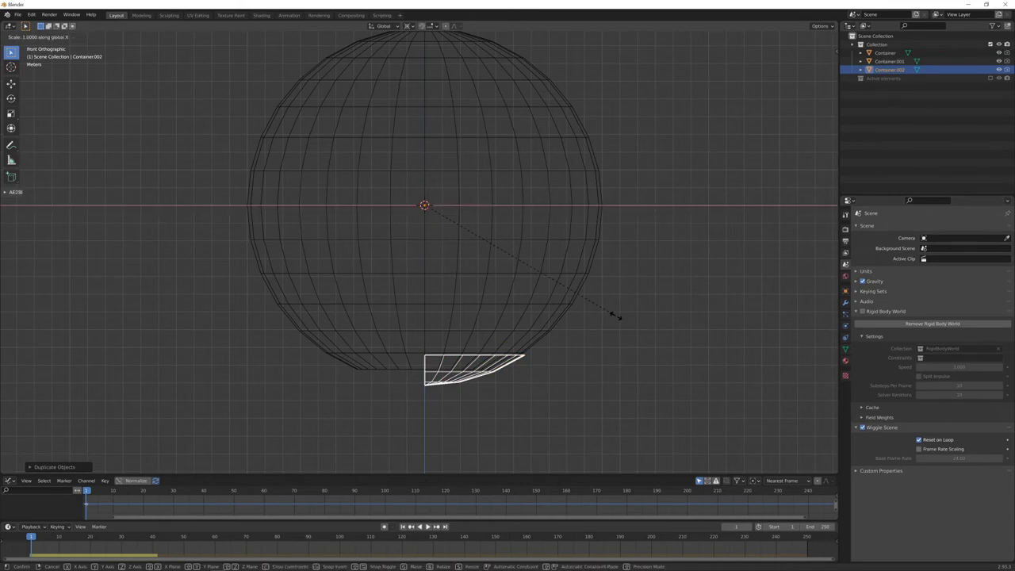
pyautogui.write('-1')
pyautogui.press('Return')
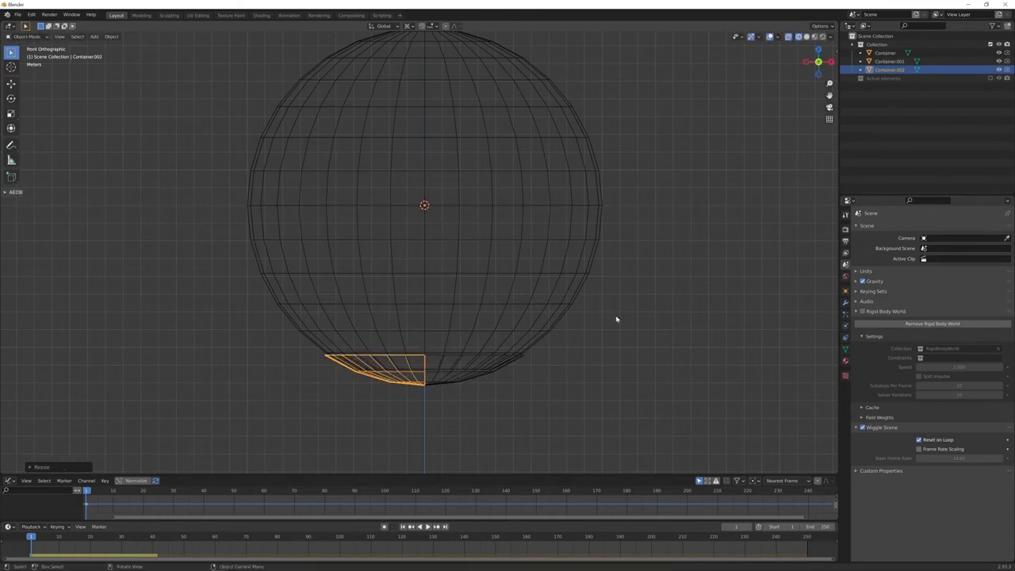
pyautogui.keyDown('shift'); pyautogui.click(436, 387); pyautogui.keyUp('shift')
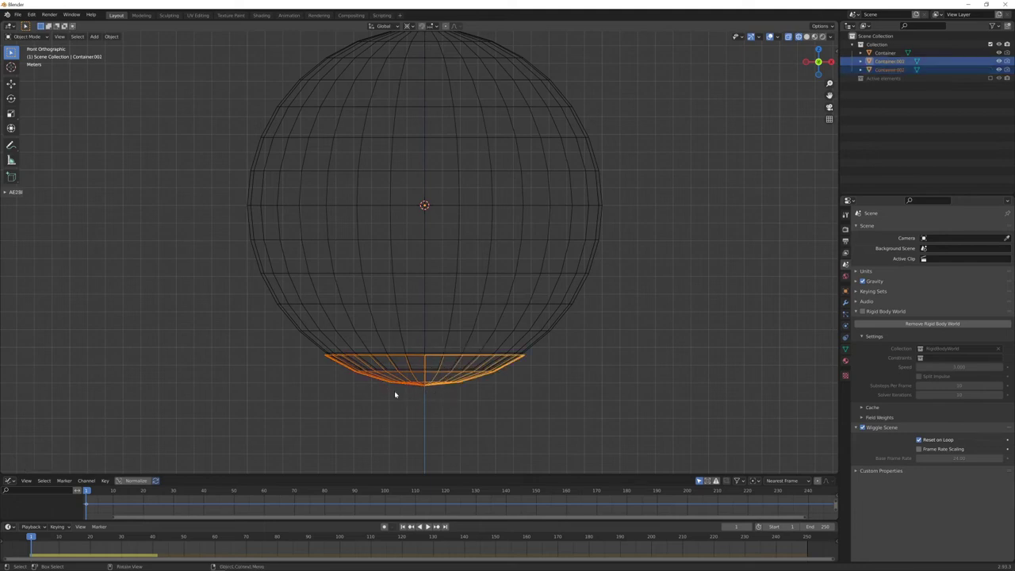
pyautogui.hotkey('ctrl', 'a')
pyautogui.click(487, 358)
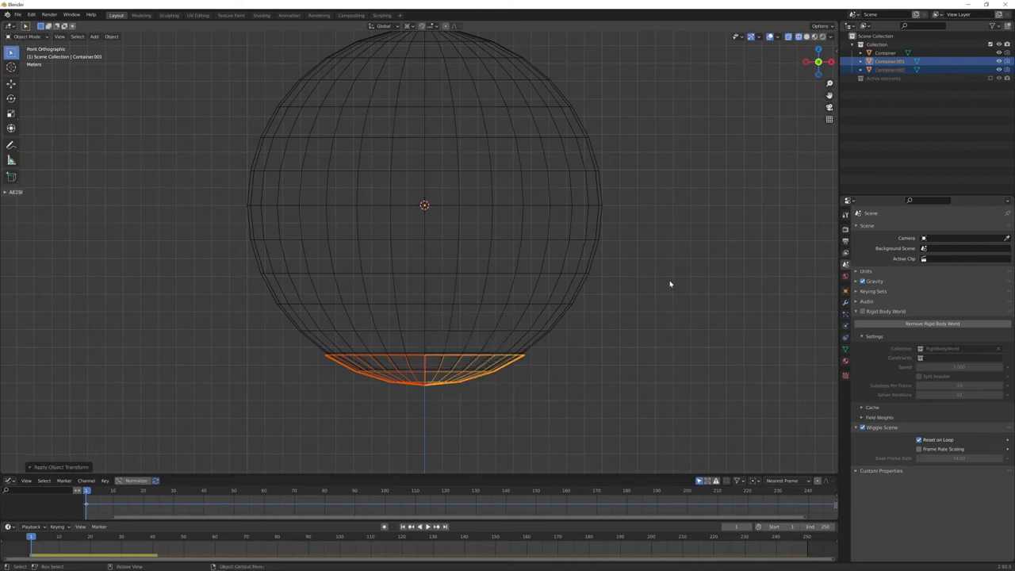
# - Show the transform sidebar and set the pivot point to Median Point
pyautogui.press('n')
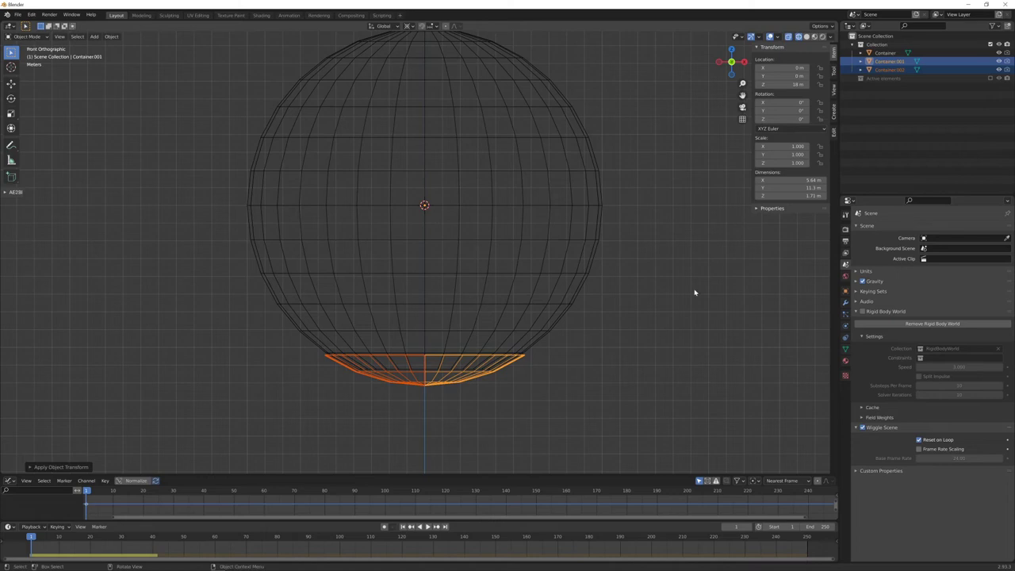
pyautogui.keyDown('shift'); pyautogui.moveTo(546, 296); pyautogui.dragTo(524, 317, button='middle'); pyautogui.keyUp('shift')
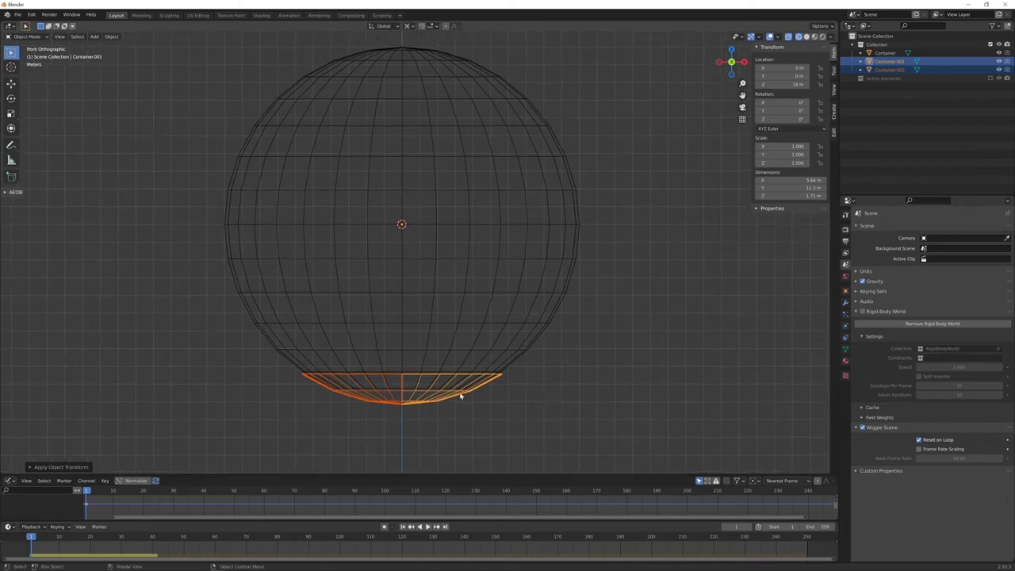
pyautogui.click(409, 26)
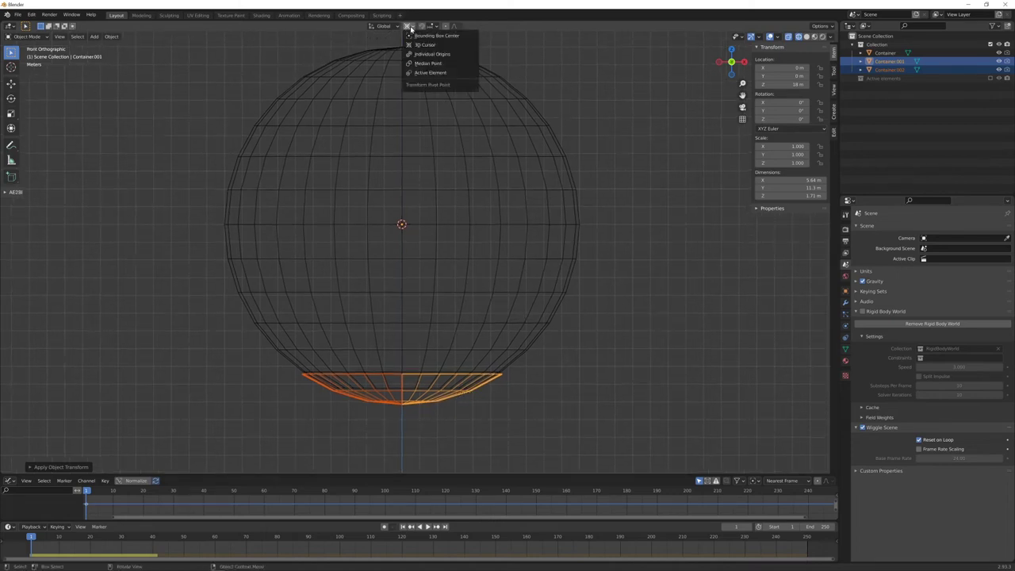
pyautogui.click(430, 64)
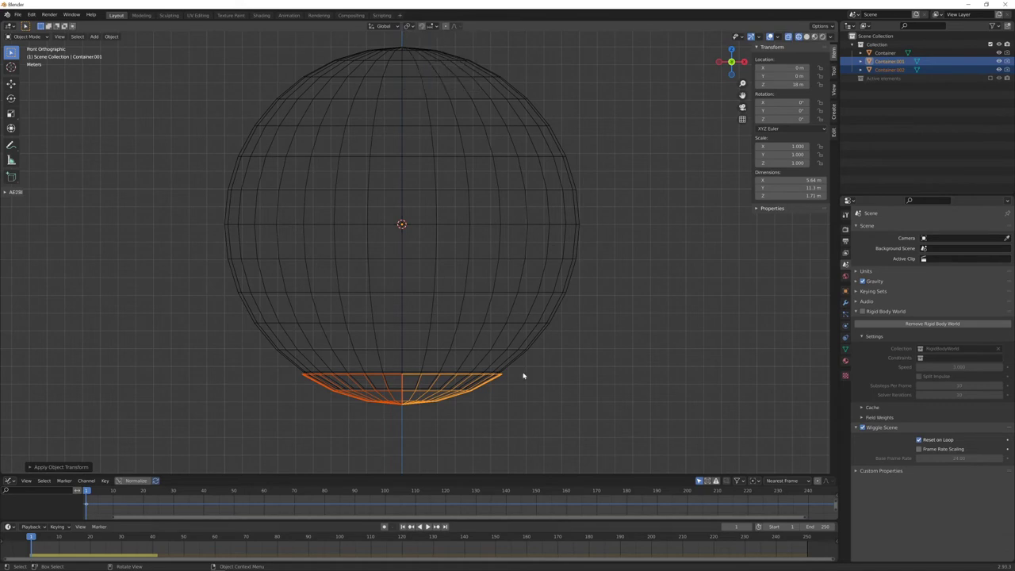
# - Select the right hatch, enlarge the timeline, and move playback to frame 20
pyautogui.click(424, 404)
pyautogui.scroll(-2, 424, 404)
pyautogui.moveTo(402, 477); pyautogui.dragTo(400, 328)
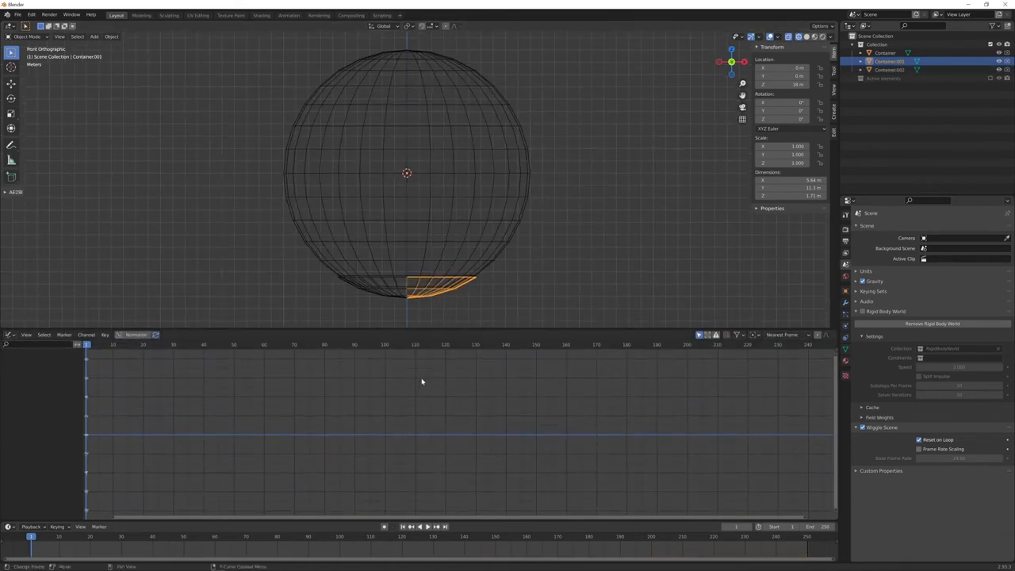
pyautogui.keyDown('shift'); pyautogui.scroll(-2, 462, 243); pyautogui.keyUp('shift')
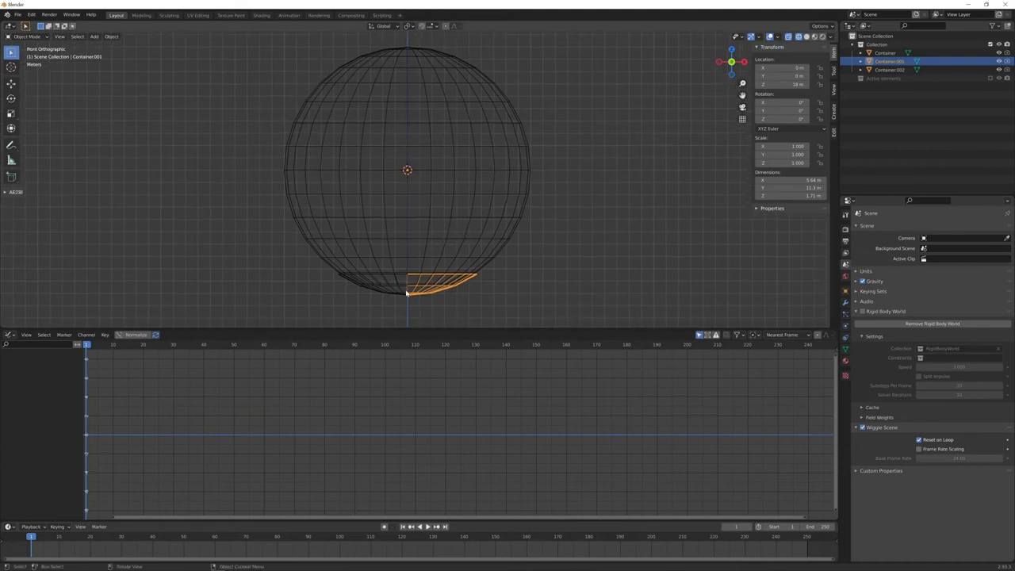
pyautogui.press('space')
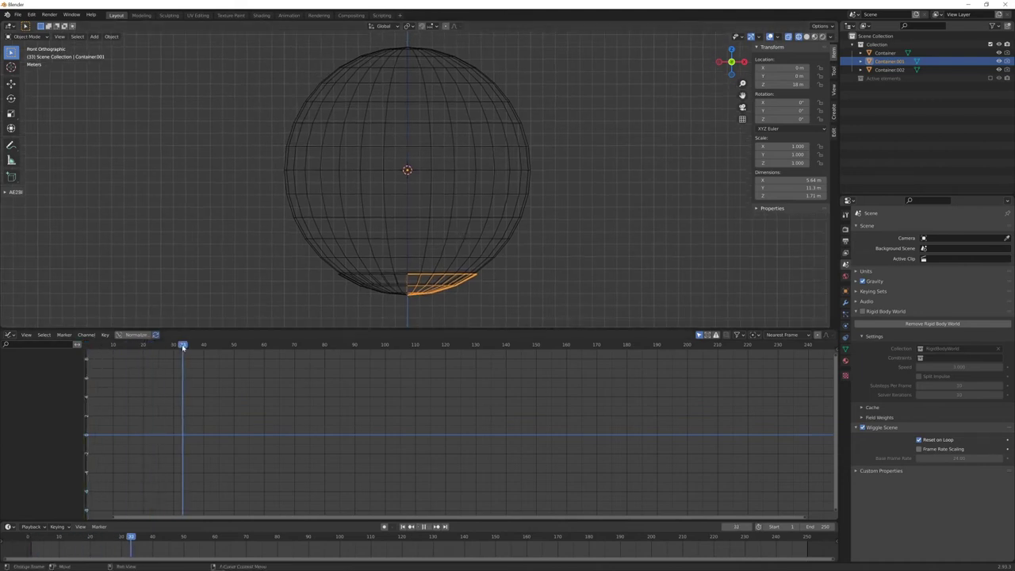
pyautogui.moveTo(183, 347); pyautogui.dragTo(142, 346)
pyautogui.press('space')
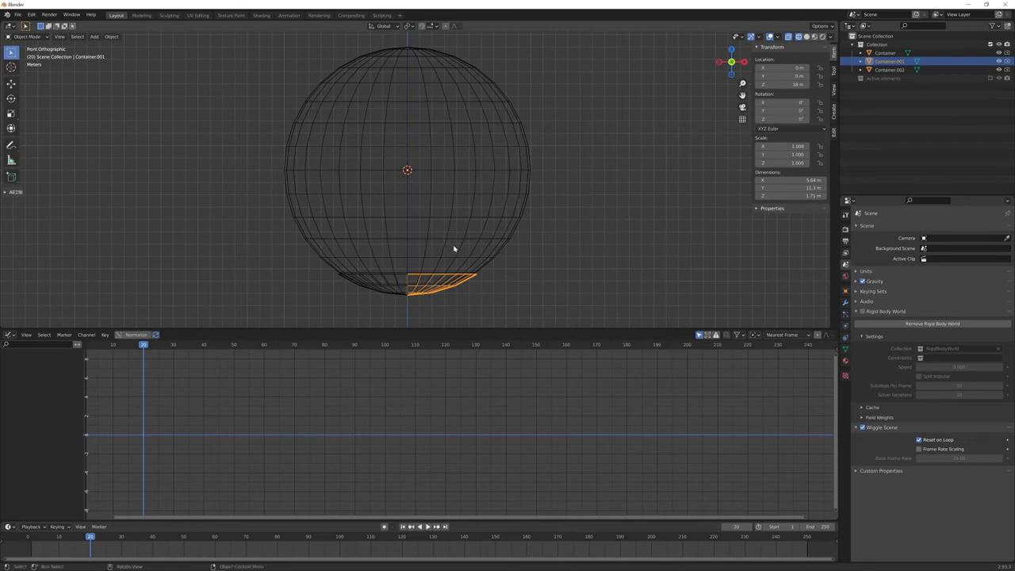
# - Keyframe the closed Y rotation of both hatch pieces at frame 20
pyautogui.scroll(-3, 454, 249)
pyautogui.scroll(4, 523, 247)
pyautogui.scroll(-1, 535, 238)
pyautogui.rightClick(782, 111)
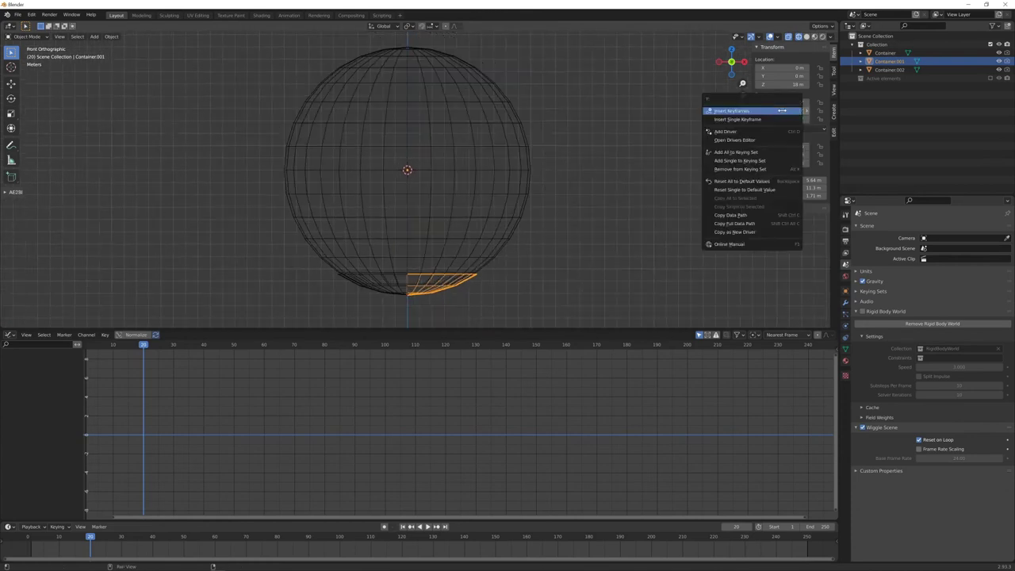
pyautogui.click(755, 120)
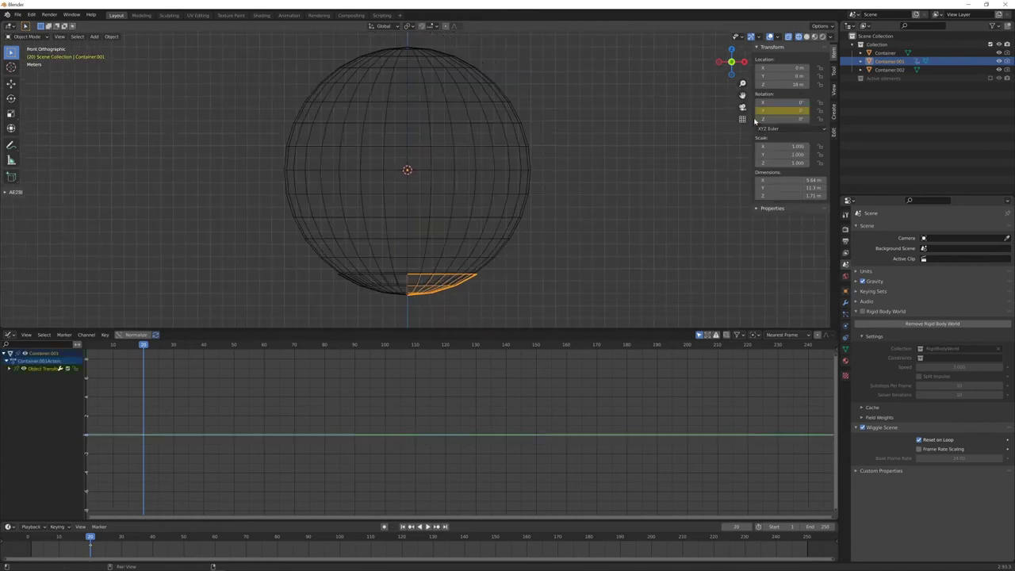
pyautogui.click(382, 290)
pyautogui.rightClick(780, 112)
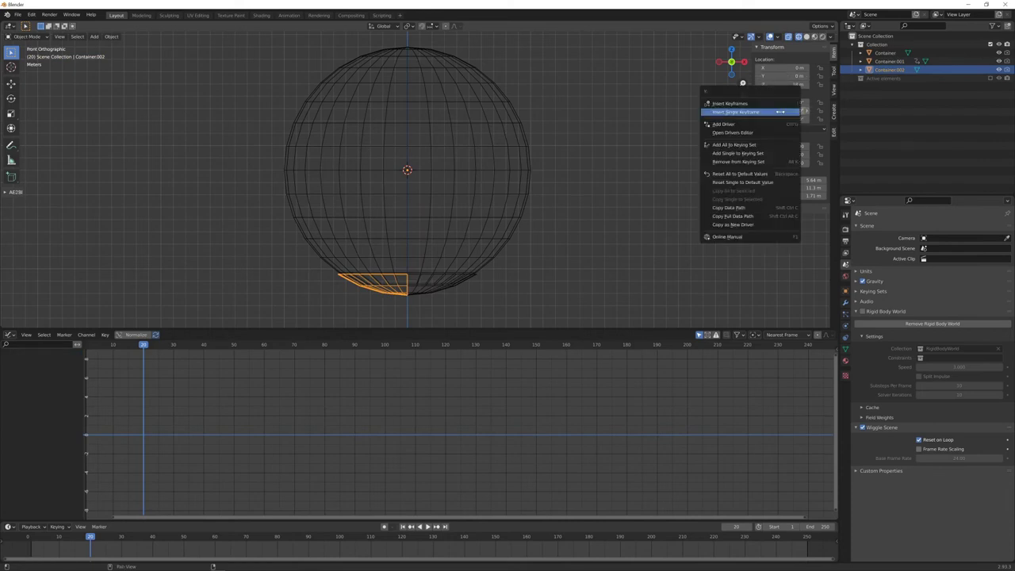
pyautogui.click(780, 112)
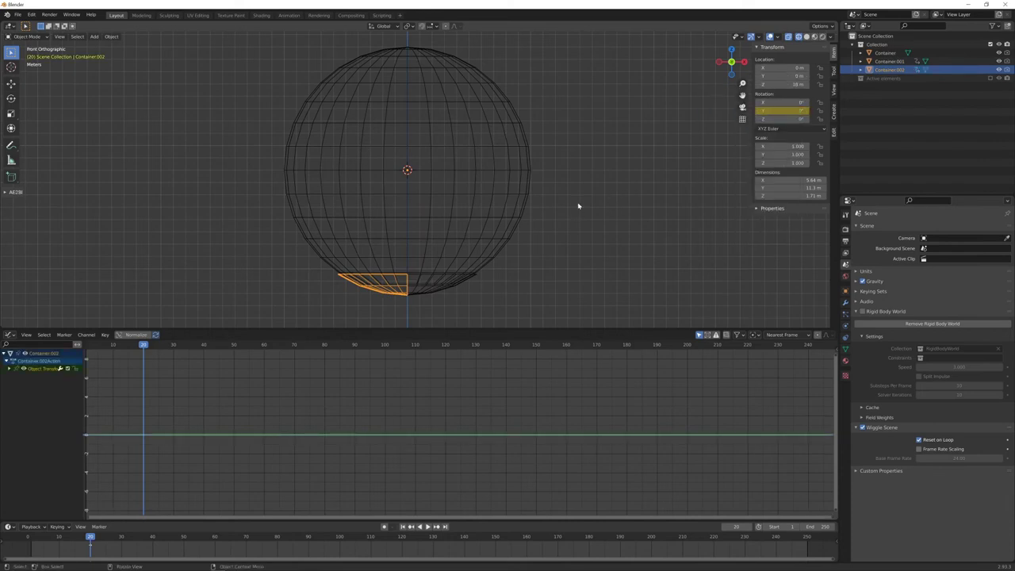
# - At frame 28, rotate both hatches open and keyframe their Y rotation
pyautogui.press('Right')
pyautogui.press('Right')
pyautogui.press('Right')
pyautogui.press('Right')
pyautogui.press('Right')
pyautogui.press('Right')
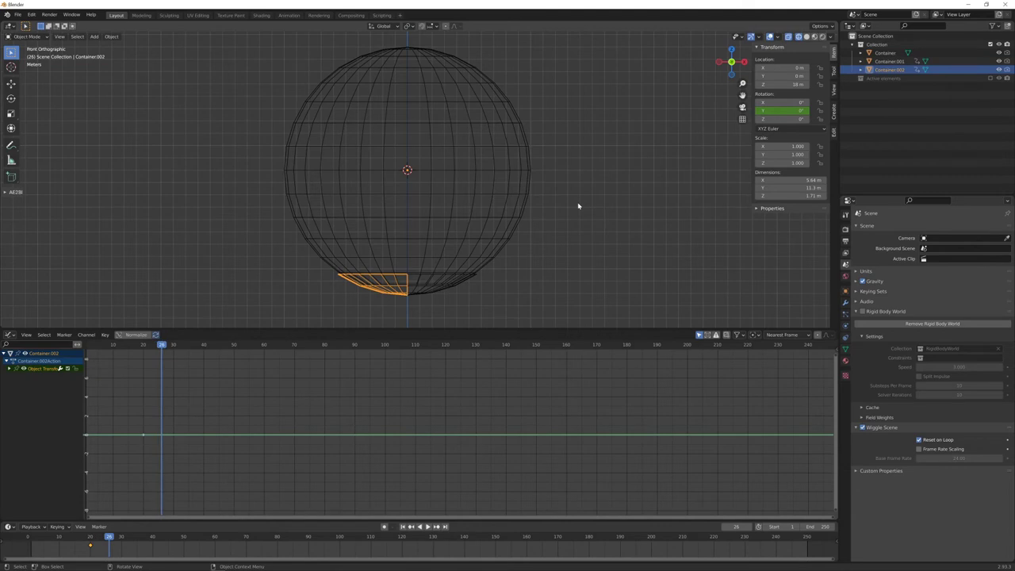
pyautogui.press('Right')
pyautogui.press('Right')
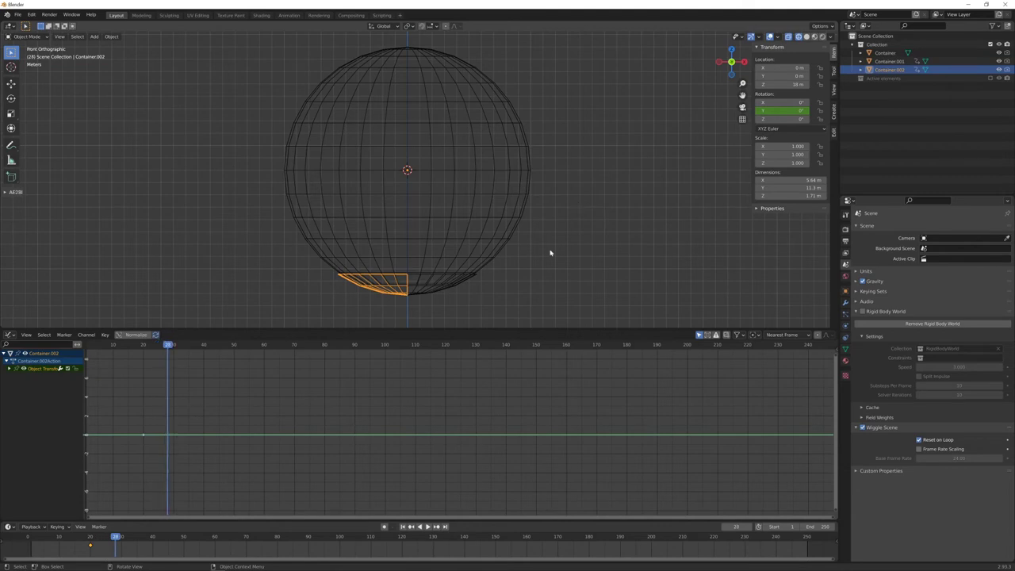
pyautogui.press('r')
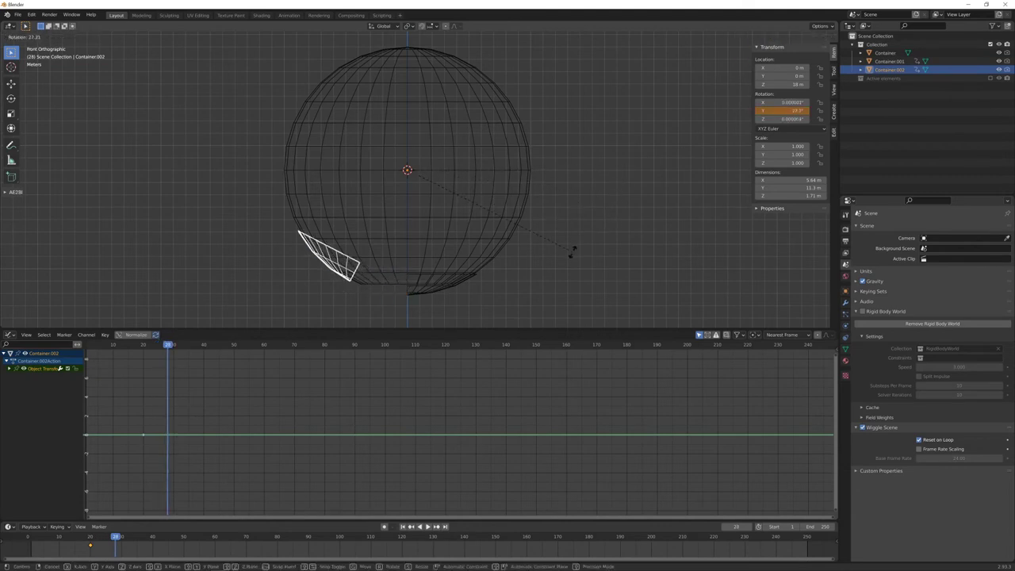
pyautogui.click(572, 250)
pyautogui.click(432, 290)
pyautogui.press('r')
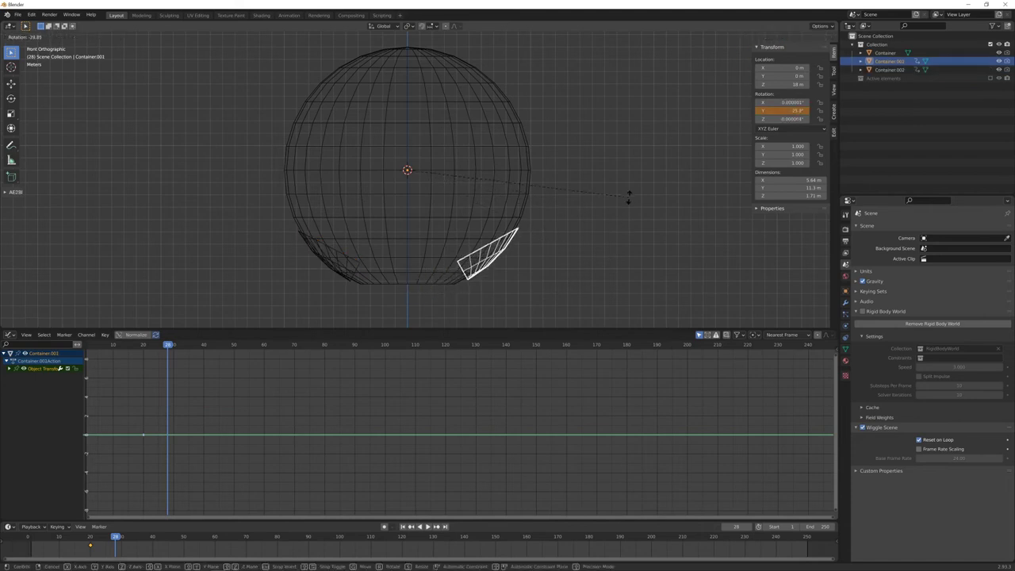
pyautogui.click(602, 221)
pyautogui.rightClick(783, 111)
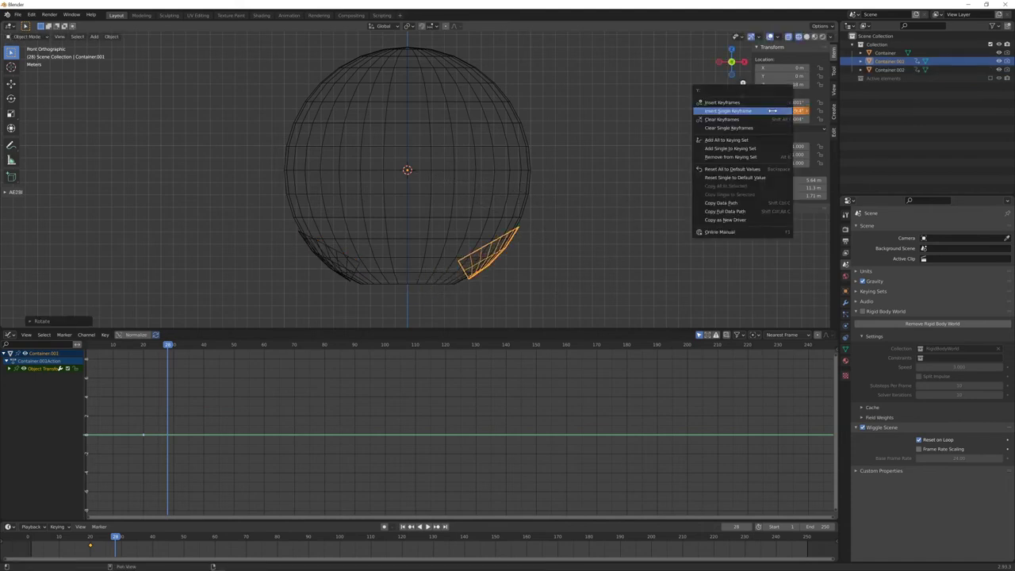
pyautogui.click(745, 106)
pyautogui.click(349, 279)
pyautogui.rightClick(783, 110)
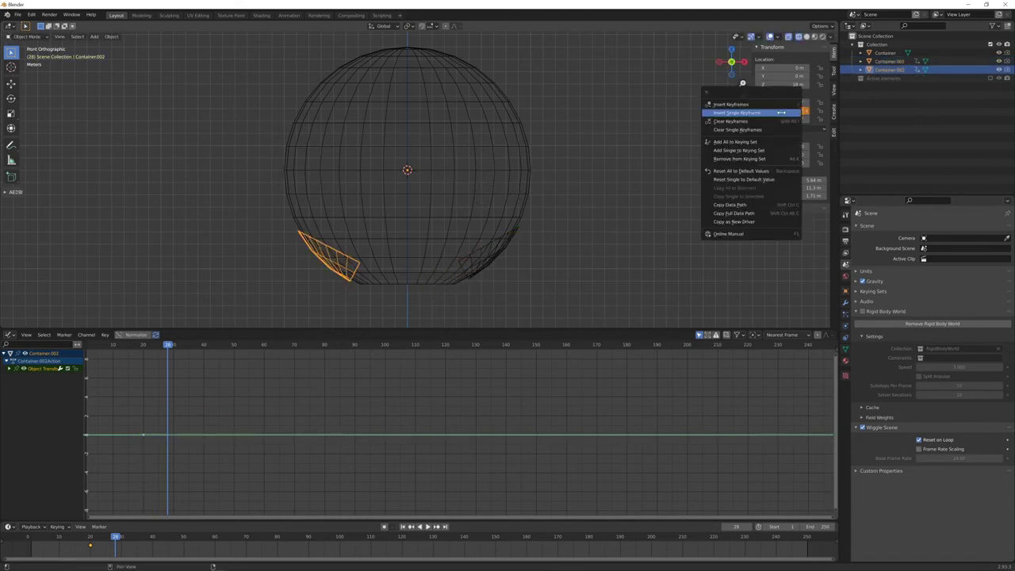
pyautogui.click(783, 111)
# - Play the hatch-opening animation from the first frame, then orbit into perspective
pyautogui.hotkey('shift', 'Left')
pyautogui.press('space')
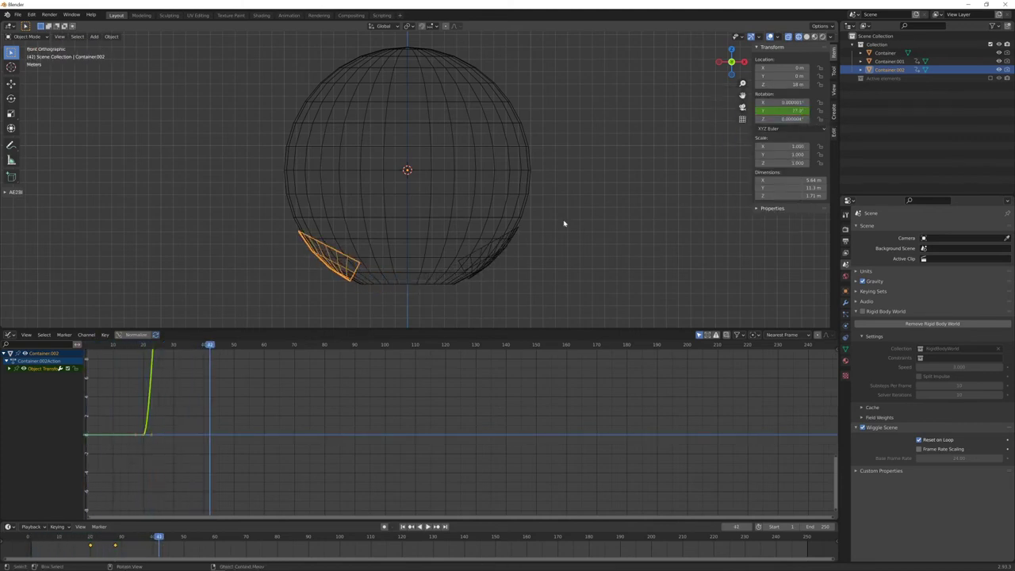
pyautogui.hotkey('shift', 'Left')
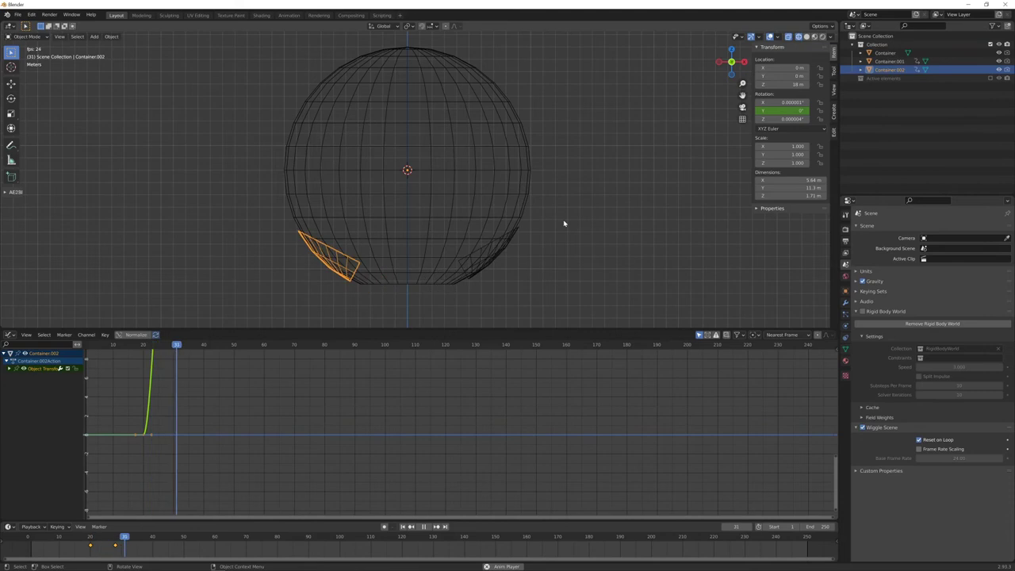
pyautogui.press('space')
pyautogui.scroll(-5, 521, 199)
pyautogui.moveTo(522, 194); pyautogui.dragTo(424, 149, button='middle')
# - Add a plane at the world origin, scale it by 40 to 80 m, and apply its scale
pyautogui.hotkey('shift', 'Left')
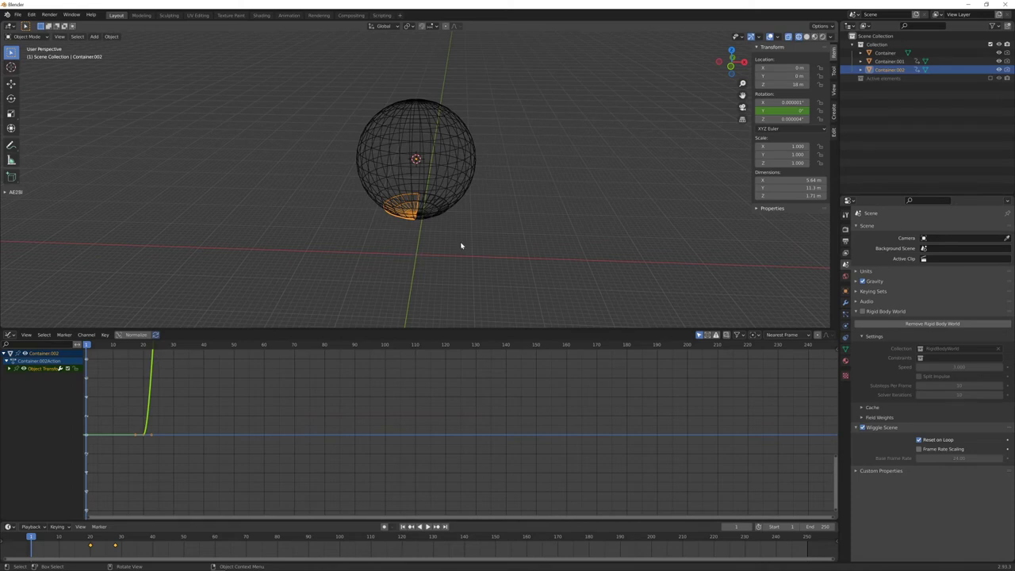
pyautogui.hotkey('shift', 'c')
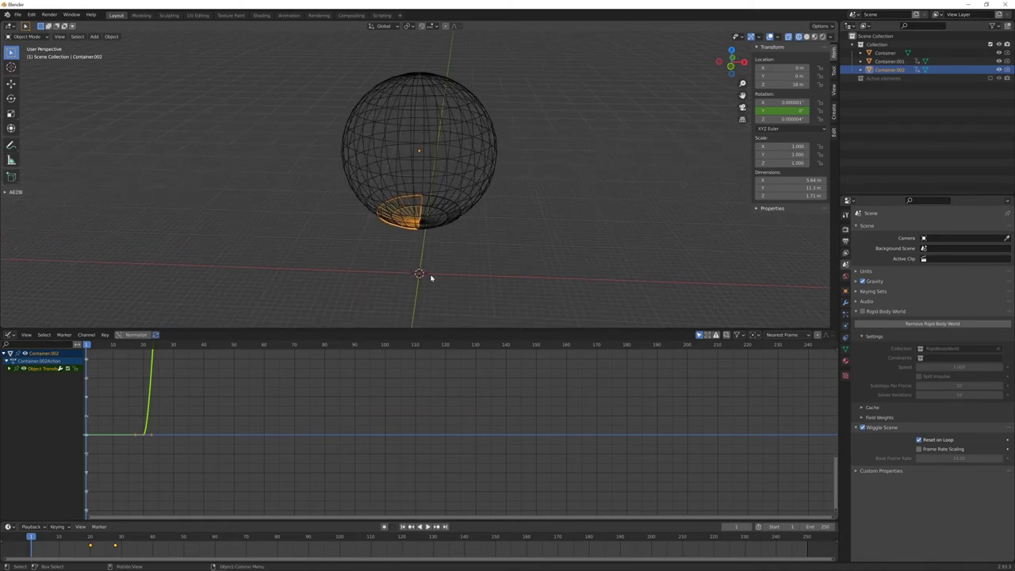
pyautogui.scroll(-2, 418, 285)
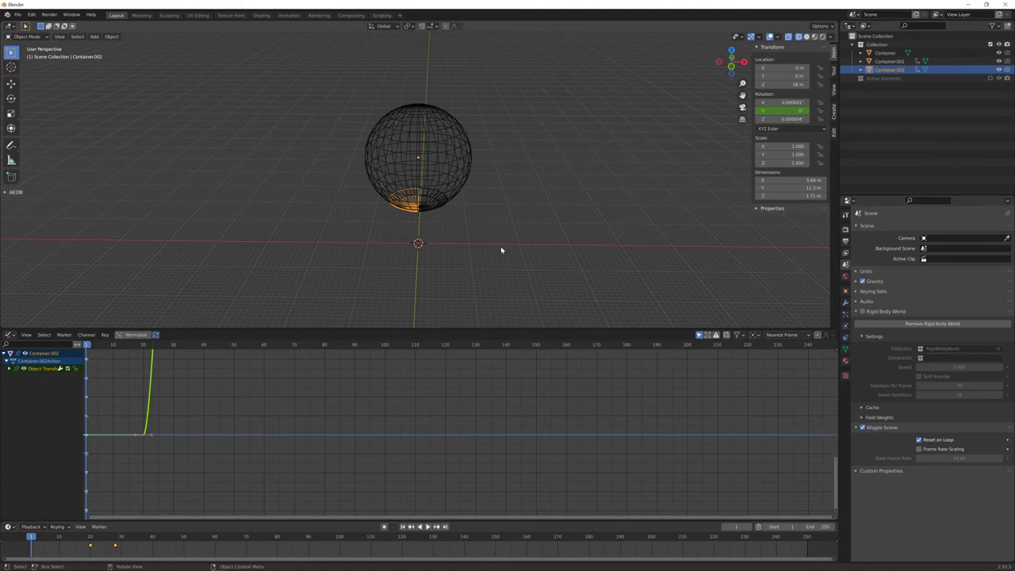
pyautogui.hotkey('shift', 'a')
pyautogui.moveTo(501, 250)
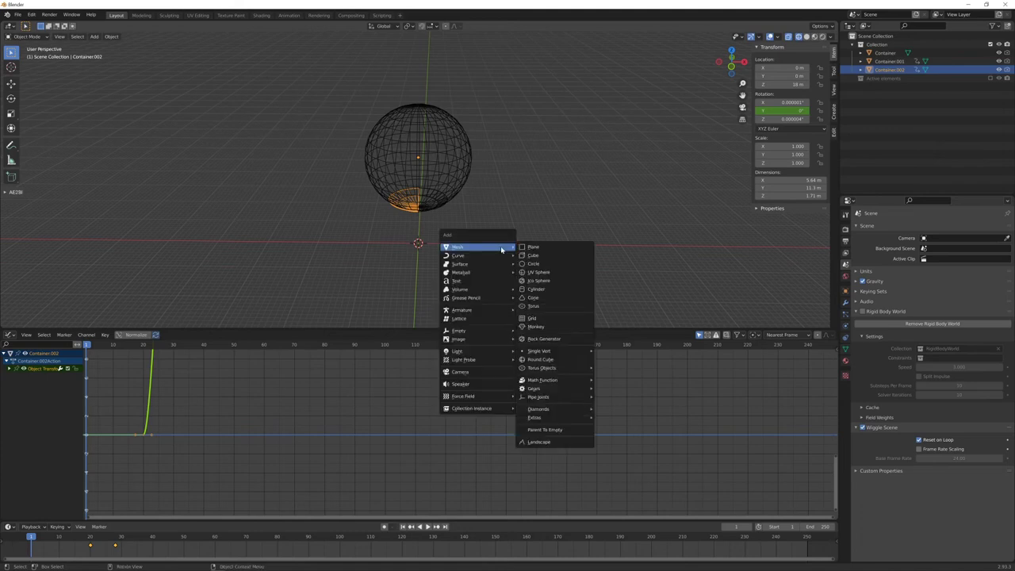
pyautogui.click(552, 248)
pyautogui.write('s40')
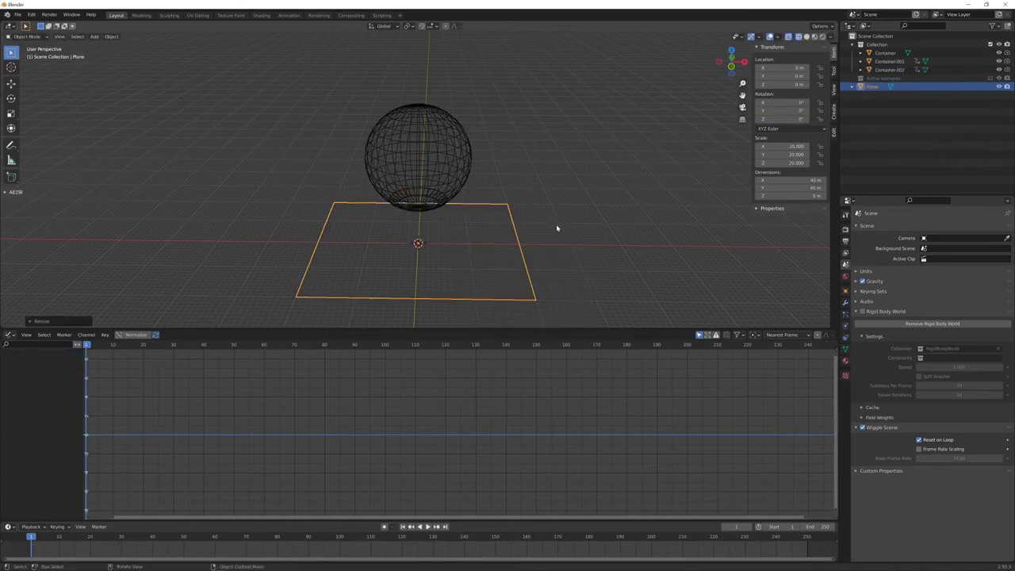
pyautogui.press('Return')
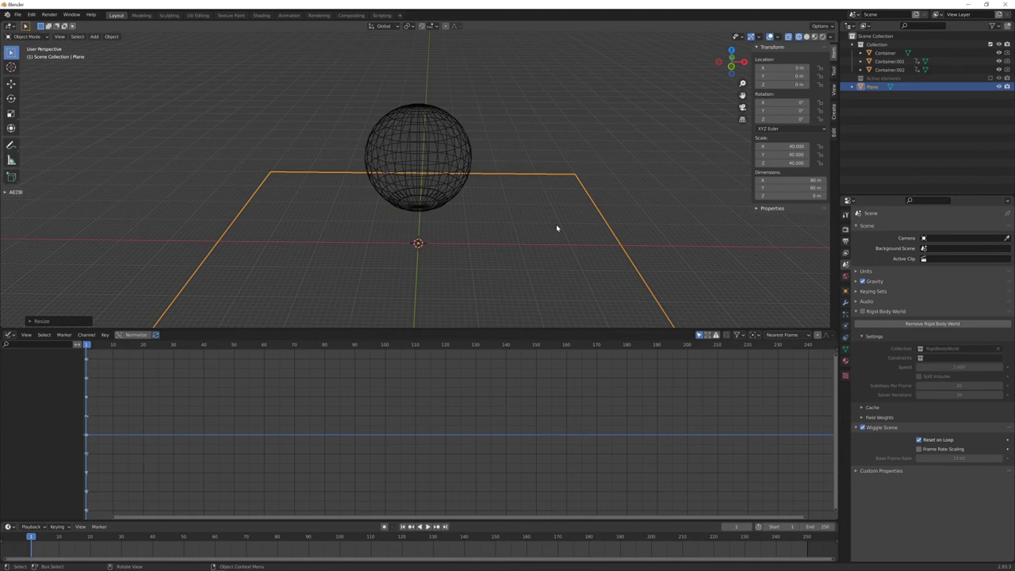
pyautogui.moveTo(556, 227)
pyautogui.mouseDown(button='middle')
pyautogui.moveTo(546, 199)
pyautogui.moveTo(551, 208)
pyautogui.mouseUp(button='middle')
pyautogui.hotkey('ctrl', 'a')
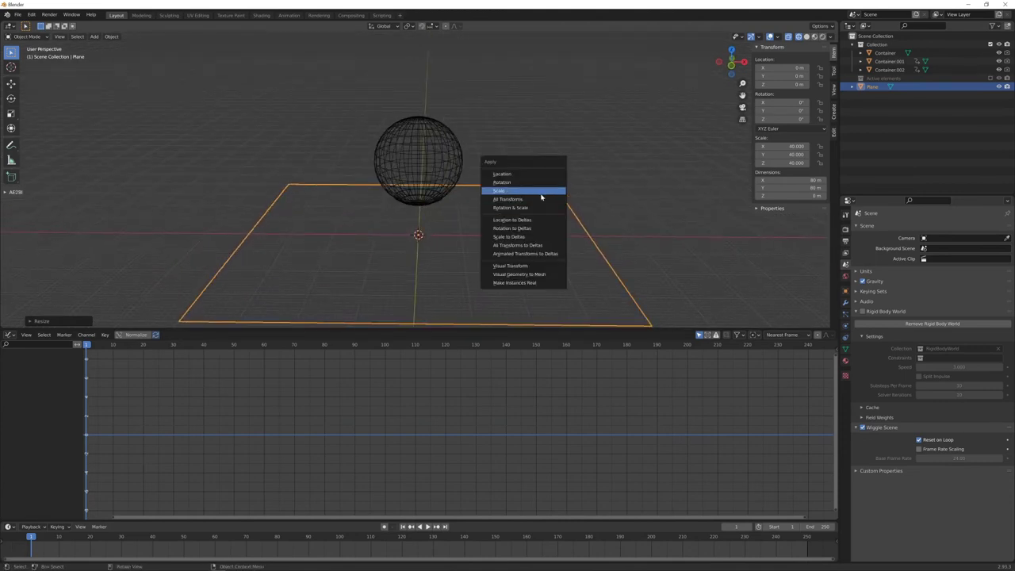
pyautogui.click(536, 193)
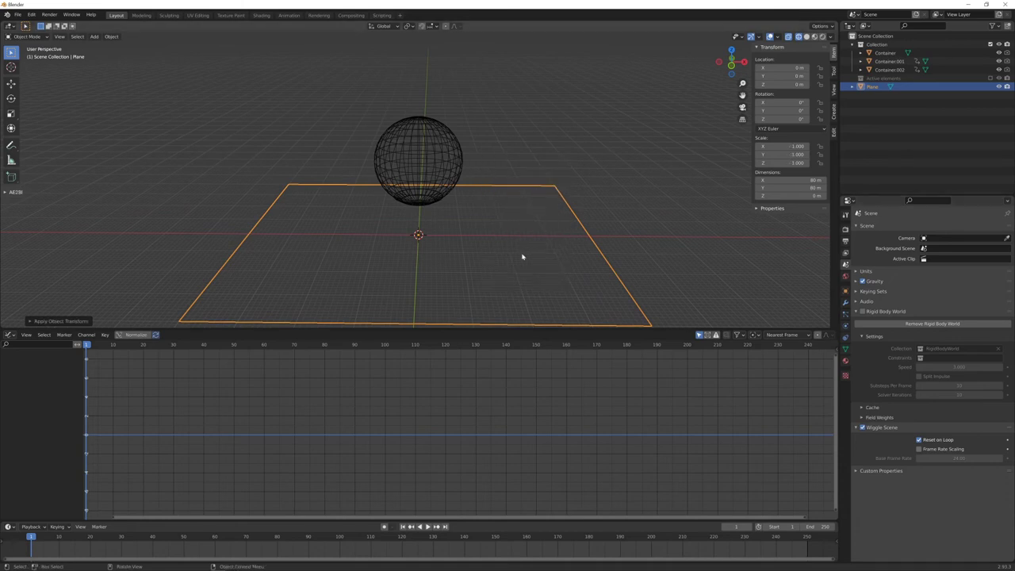
# - Make the floor plane a passive rigid body
pyautogui.click(845, 326)
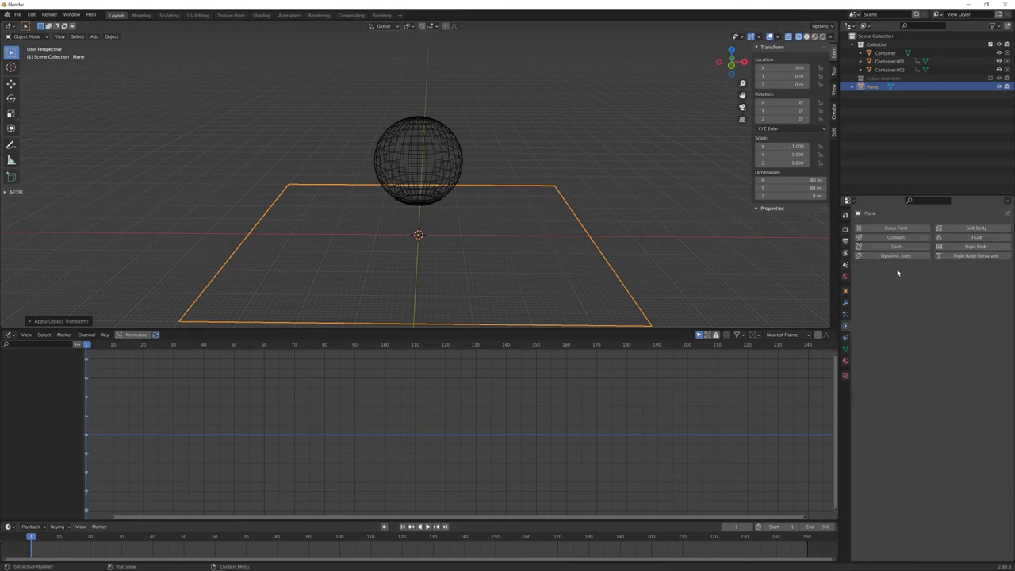
pyautogui.click(972, 247)
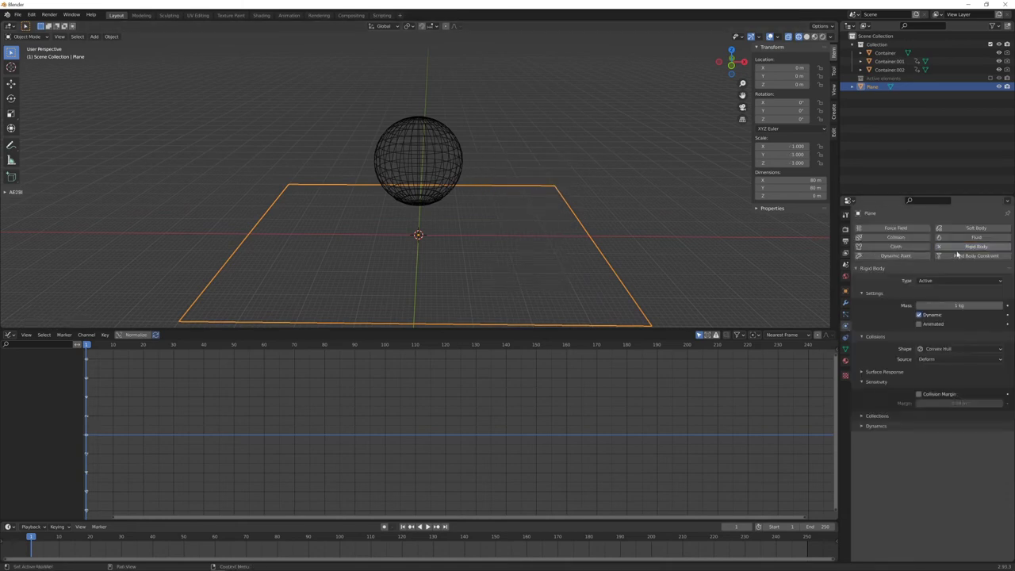
pyautogui.click(921, 282)
pyautogui.click(934, 299)
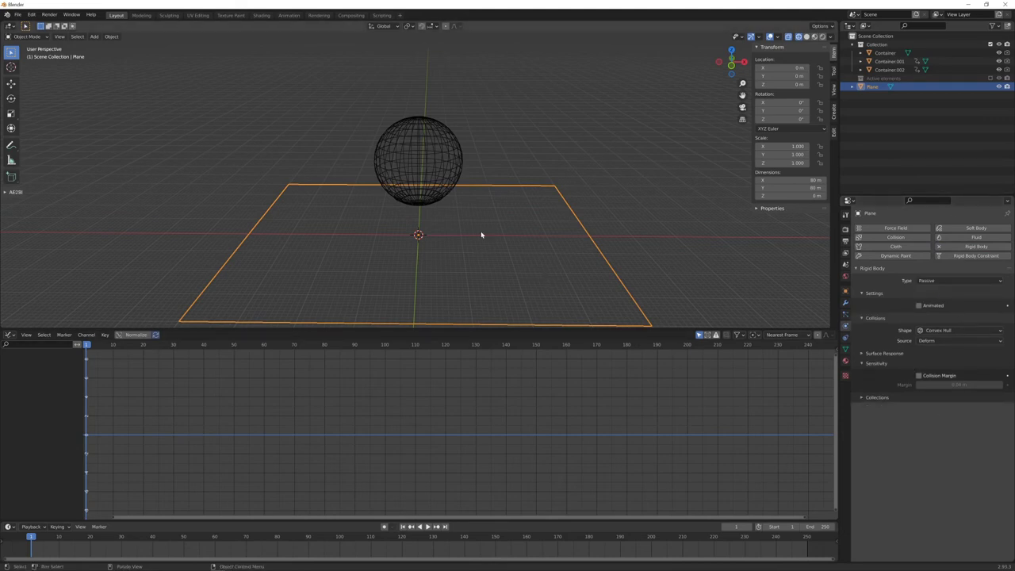
# - Switch to front view and select the right hatch piece Container.001
pyautogui.moveTo(480, 234)
pyautogui.mouseDown(button='middle')
pyautogui.moveTo(501, 222)
pyautogui.moveTo(494, 229)
pyautogui.mouseUp(button='middle')
pyautogui.press('KP_1')
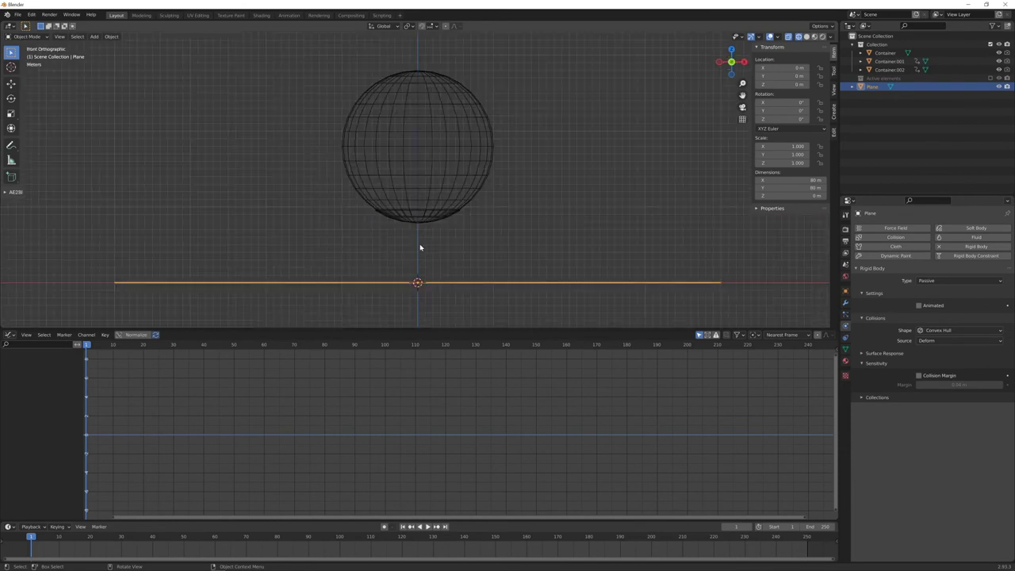
pyautogui.scroll(1, 451, 240)
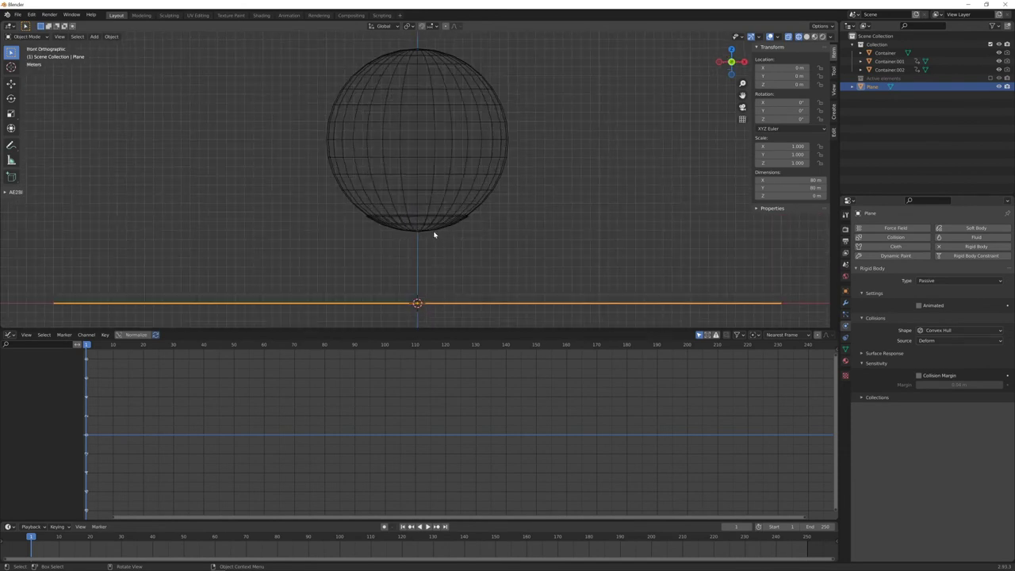
pyautogui.click(434, 234)
pyautogui.moveTo(438, 238); pyautogui.dragTo(445, 229, button='middle')
pyautogui.scroll(1, 439, 243)
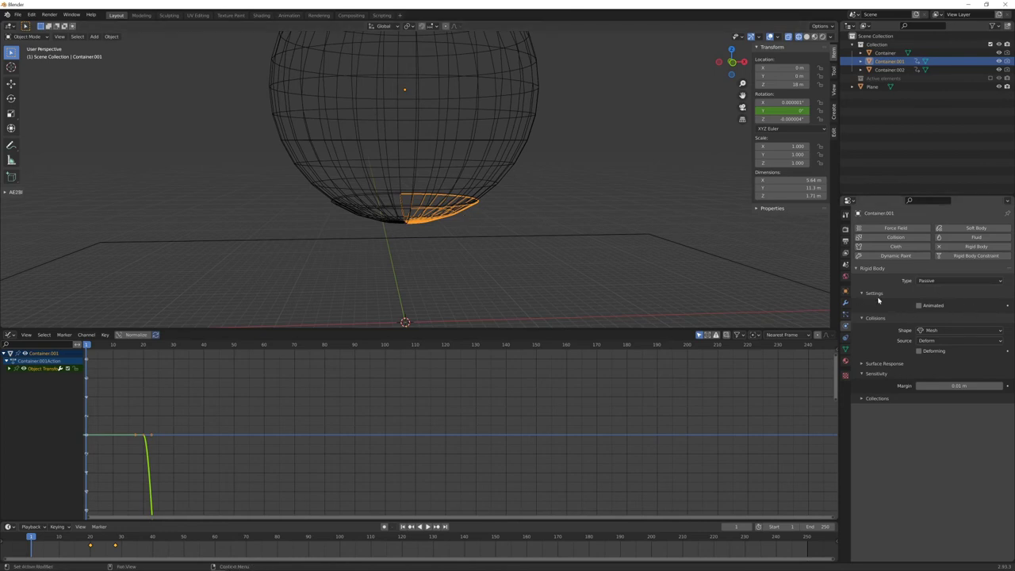
# - Tick Animated on Container.001's rigid body, then select the left hatch Container.002
pyautogui.click(919, 306)
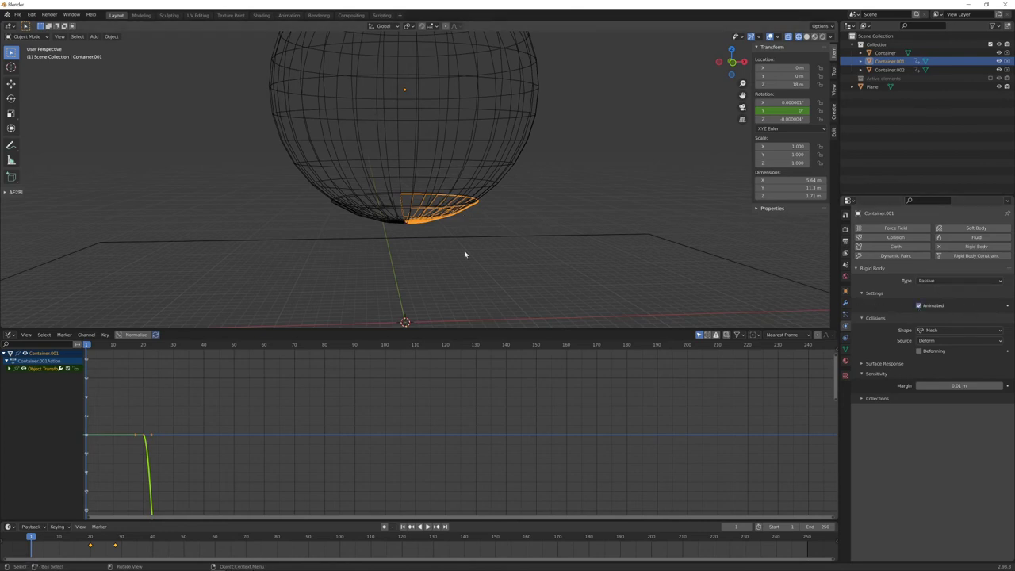
pyautogui.click(392, 224)
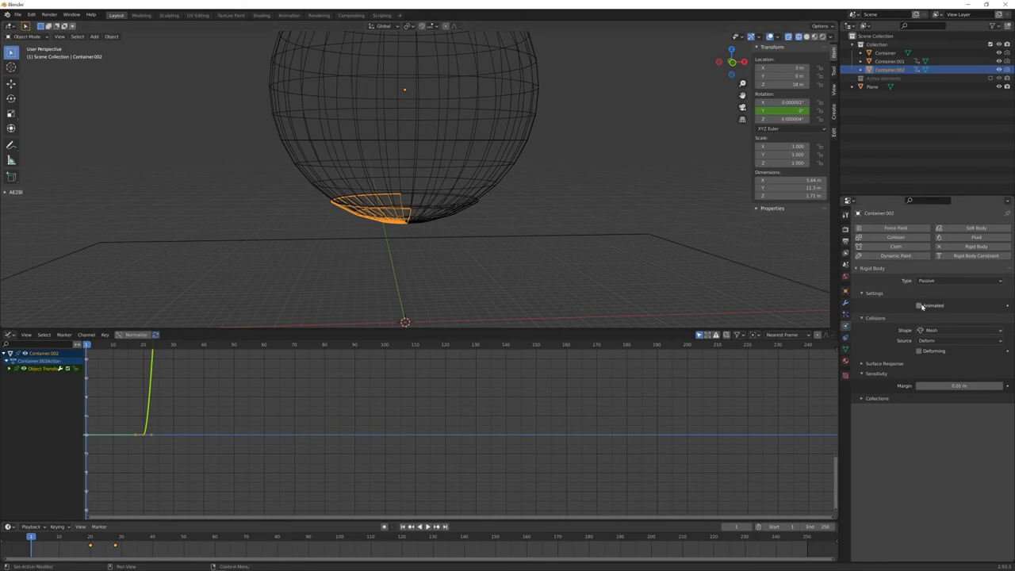
pyautogui.press('KP_1')
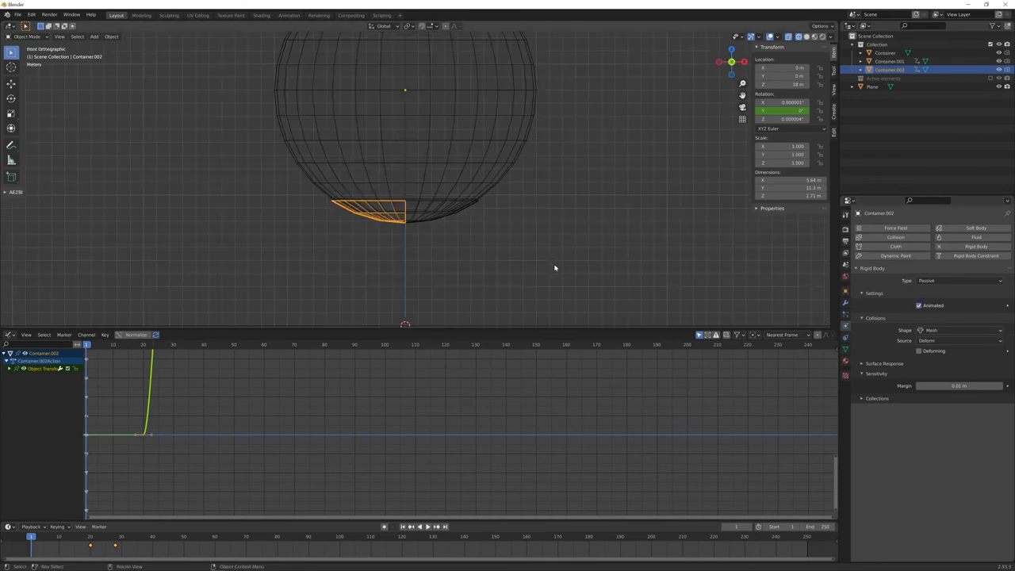
pyautogui.moveTo(511, 238); pyautogui.dragTo(497, 256, button='middle')
pyautogui.press('KP_1')
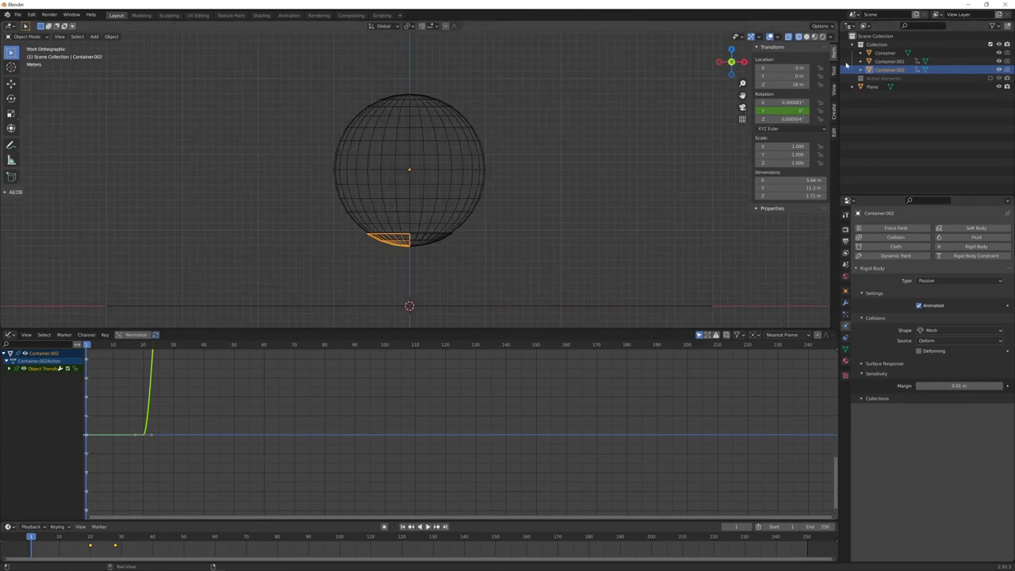
pyautogui.click(989, 78)
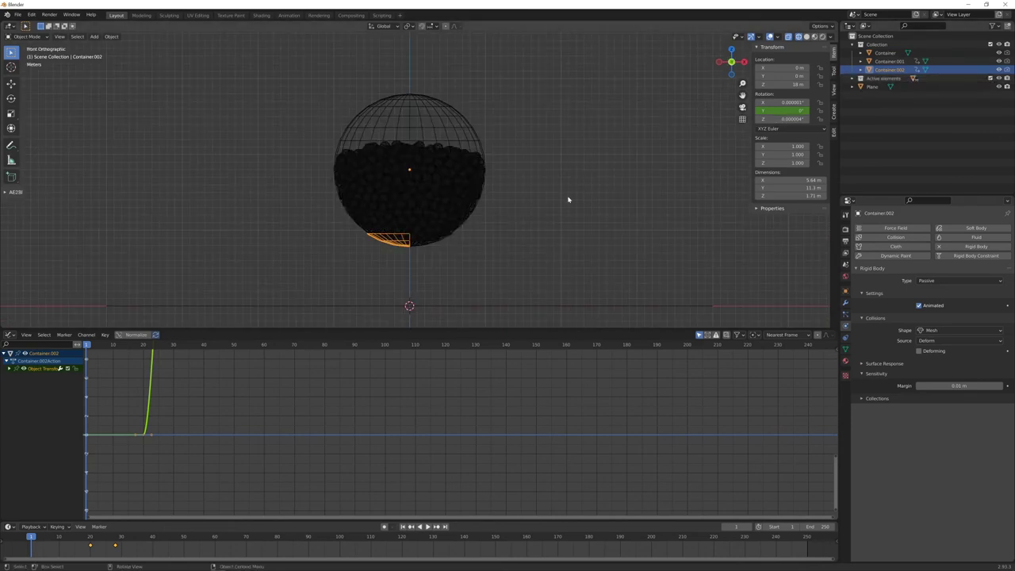
pyautogui.moveTo(507, 246); pyautogui.dragTo(537, 219, button='middle')
pyautogui.press('z')
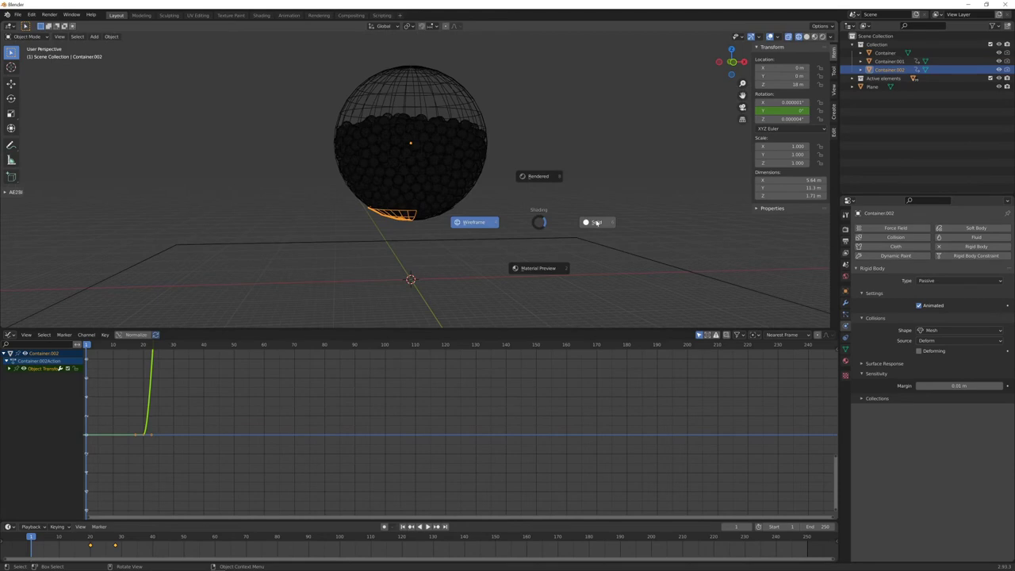
pyautogui.click(537, 267)
pyautogui.click(822, 37)
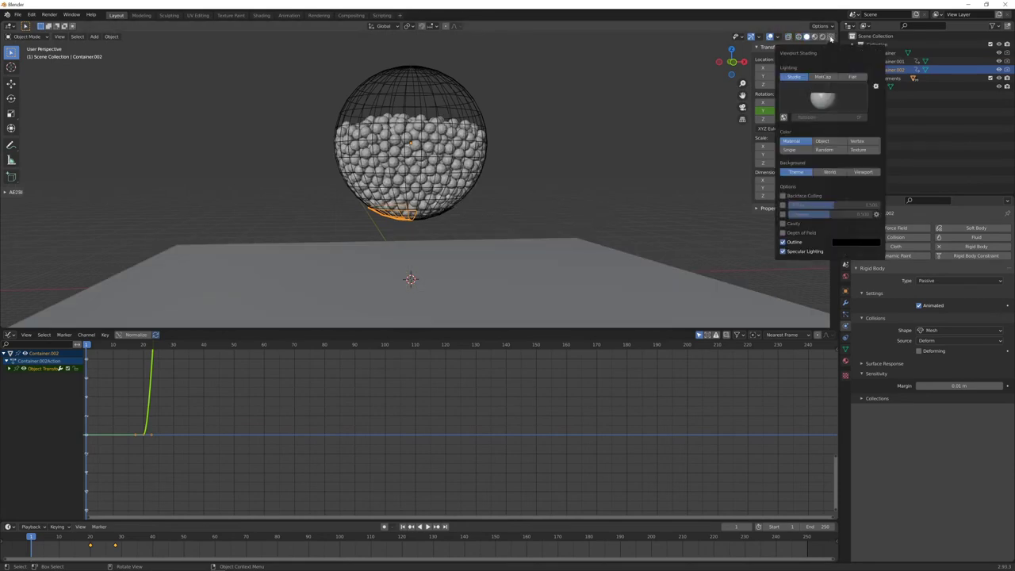
pyautogui.click(829, 152)
pyautogui.keyDown('shift'); pyautogui.scroll(-2, 502, 185); pyautogui.keyUp('shift')
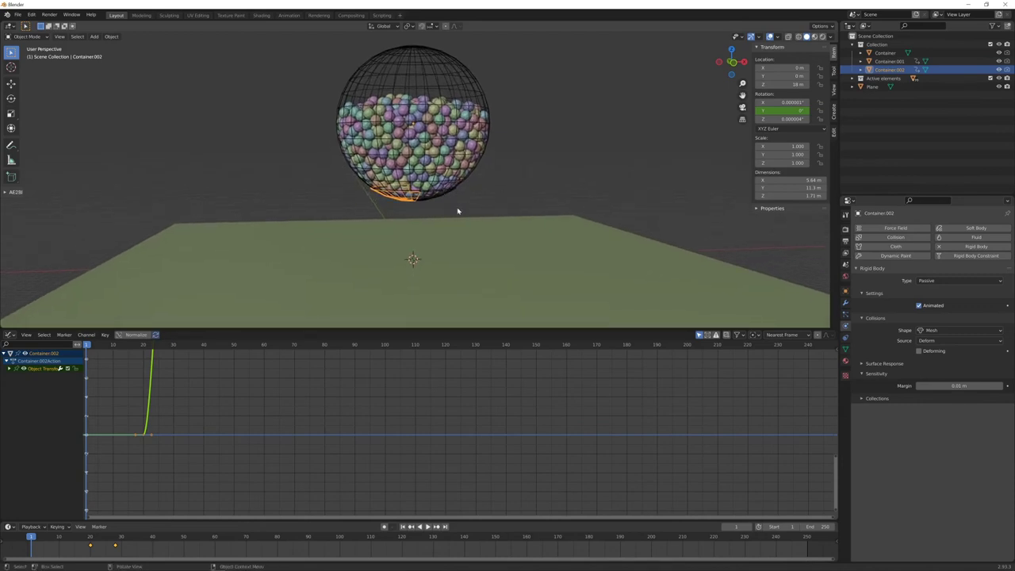
pyautogui.moveTo(458, 211); pyautogui.dragTo(467, 232, button='middle')
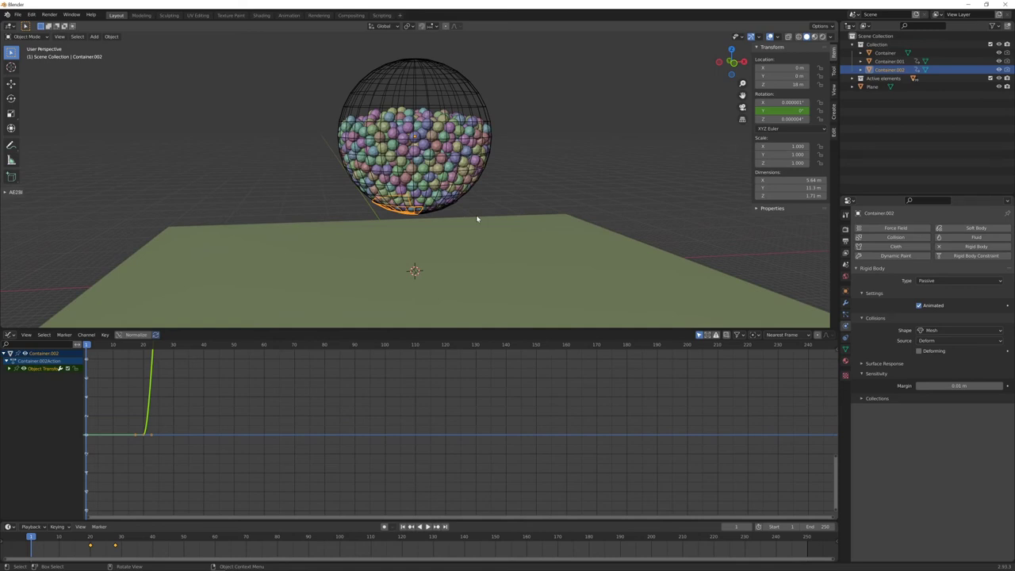
# - Add a UV sphere below the container and scale it by 2 to 4 m
pyautogui.press('KP_1')
pyautogui.hotkey('shift', 'a')
pyautogui.moveTo(443, 272)
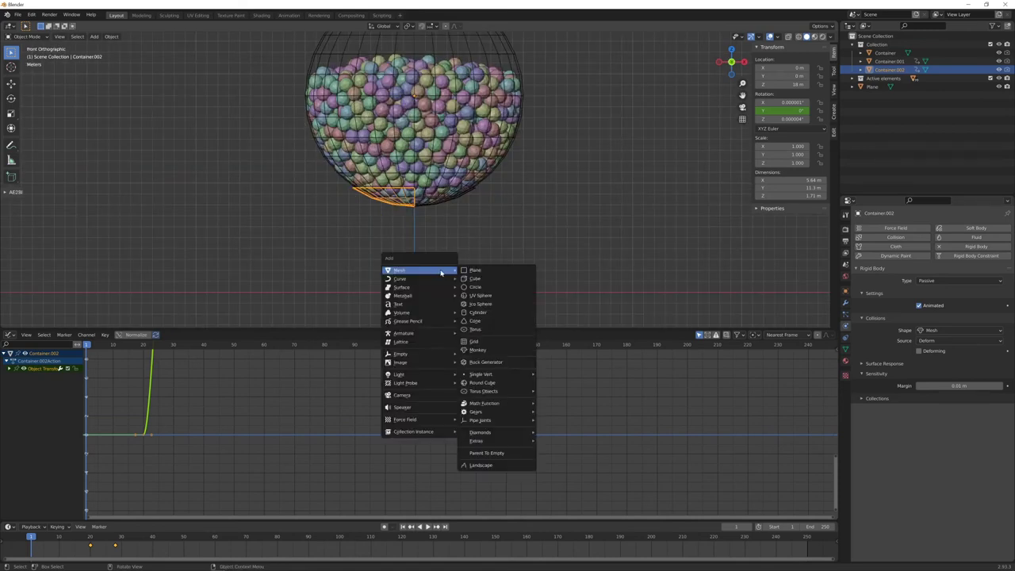
pyautogui.click(481, 294)
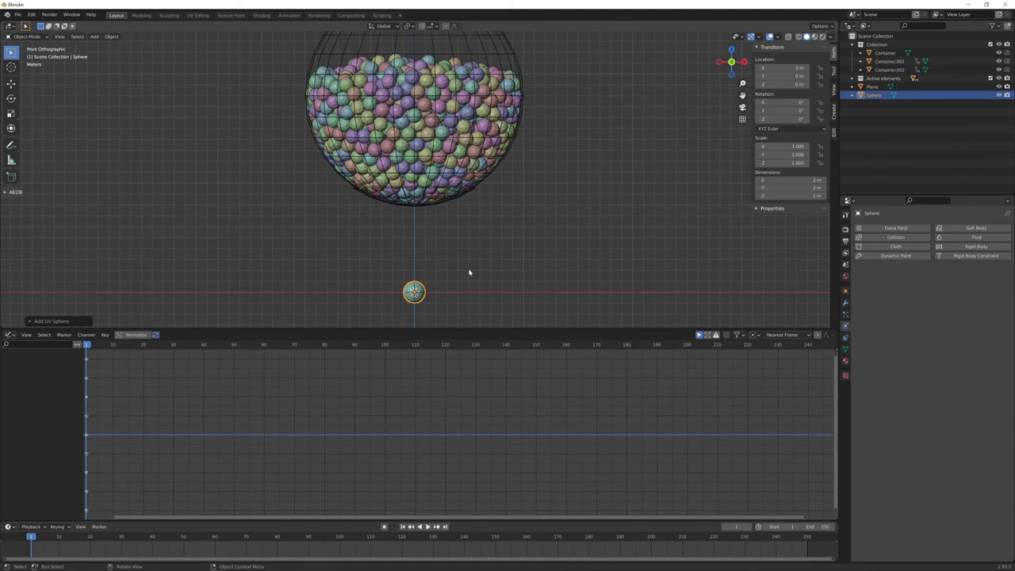
pyautogui.press('s')
pyautogui.press('2')
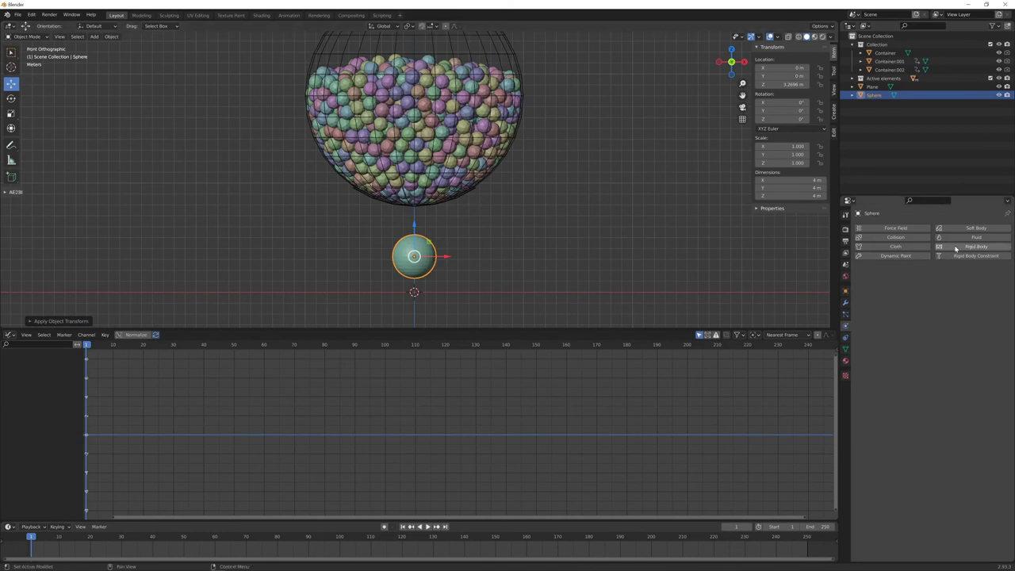
# - Give the new UV sphere a passive rigid body
pyautogui.click(955, 248)
pyautogui.click(952, 281)
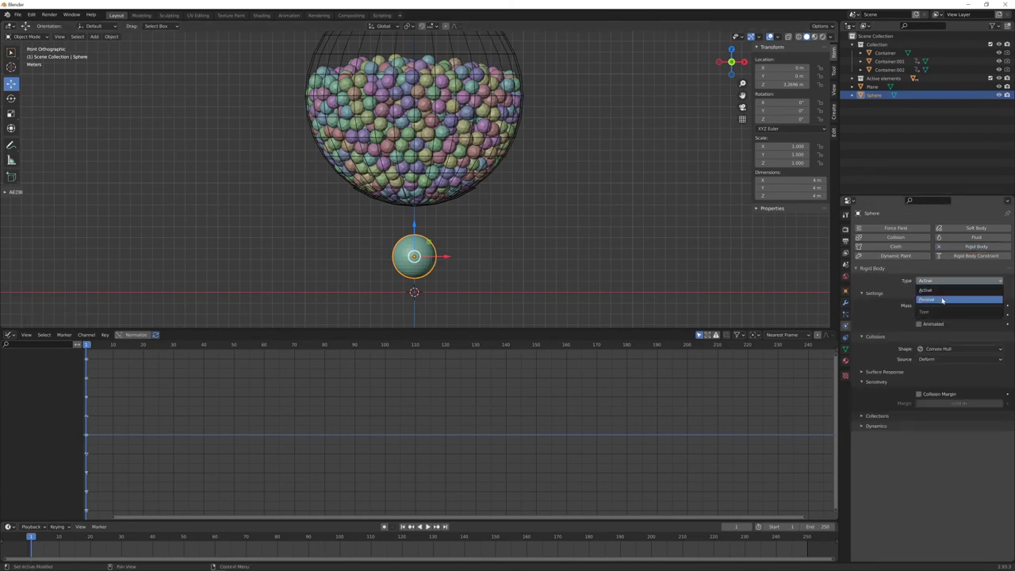
pyautogui.click(941, 299)
pyautogui.moveTo(479, 238)
pyautogui.mouseDown(button='middle')
pyautogui.moveTo(476, 251)
pyautogui.moveTo(446, 253)
pyautogui.moveTo(516, 249)
pyautogui.moveTo(478, 267)
pyautogui.moveTo(480, 238)
pyautogui.mouseUp(button='middle')
# - Enable the Rigid Body World in Scene properties and set its simulation speed to 1.5
pyautogui.click(845, 264)
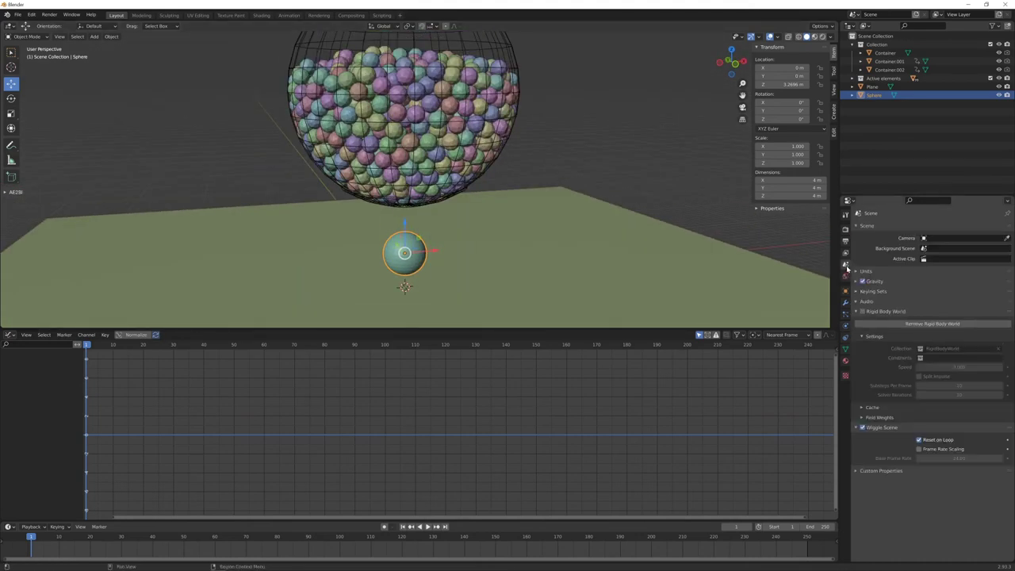
pyautogui.click(864, 311)
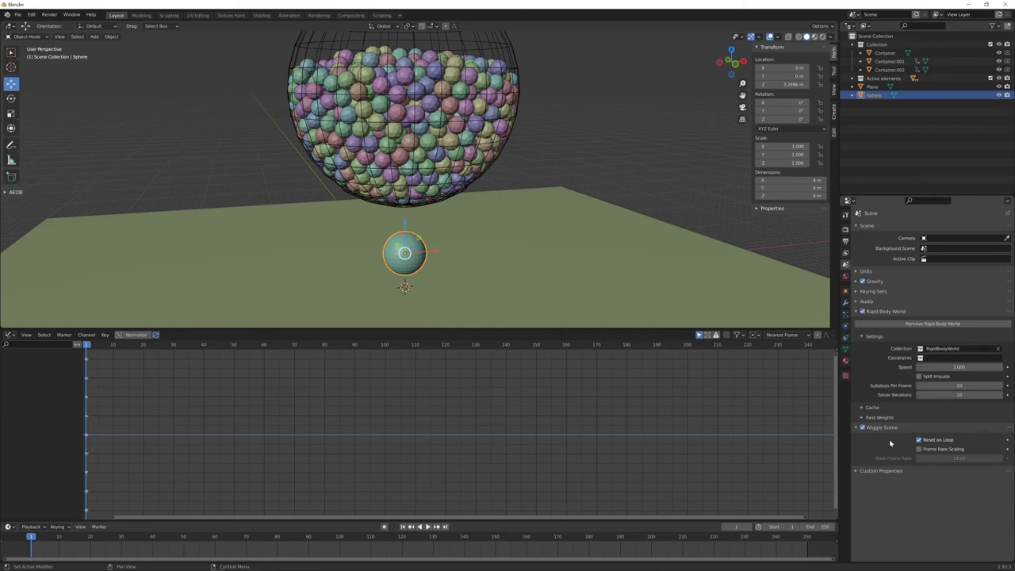
pyautogui.click(951, 367)
pyautogui.write('1.0')
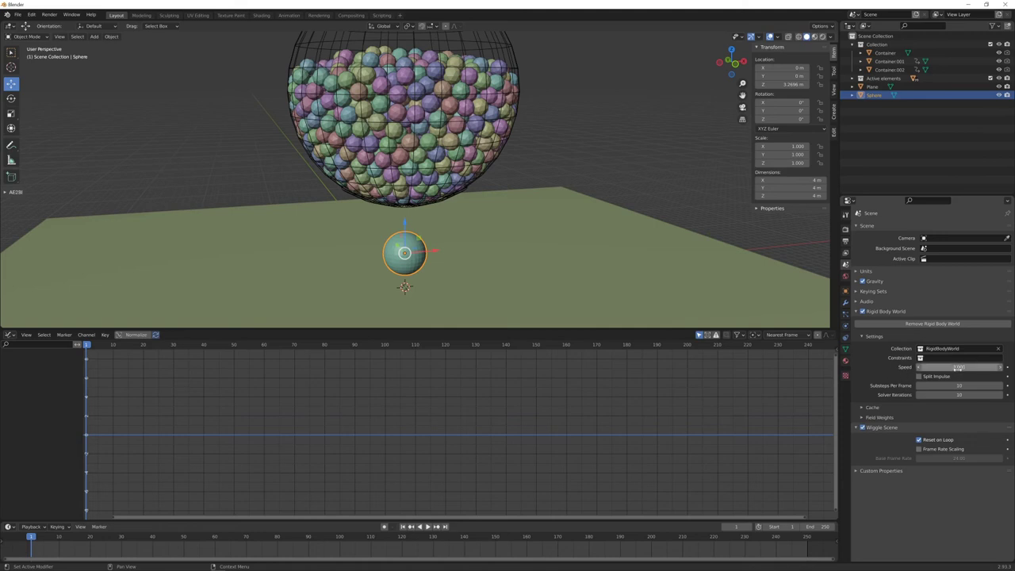
pyautogui.press('Return')
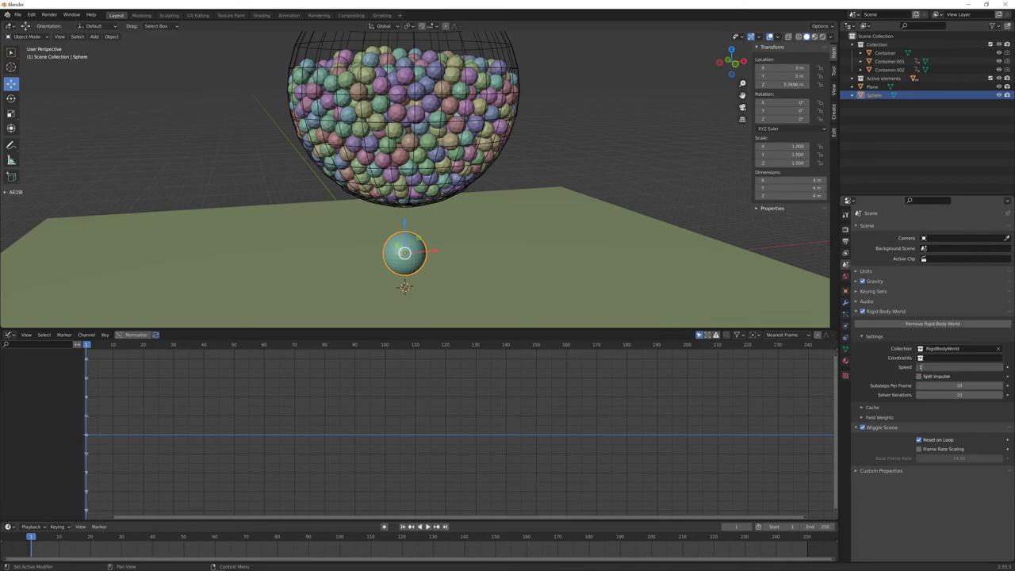
pyautogui.scroll(-2, 568, 276)
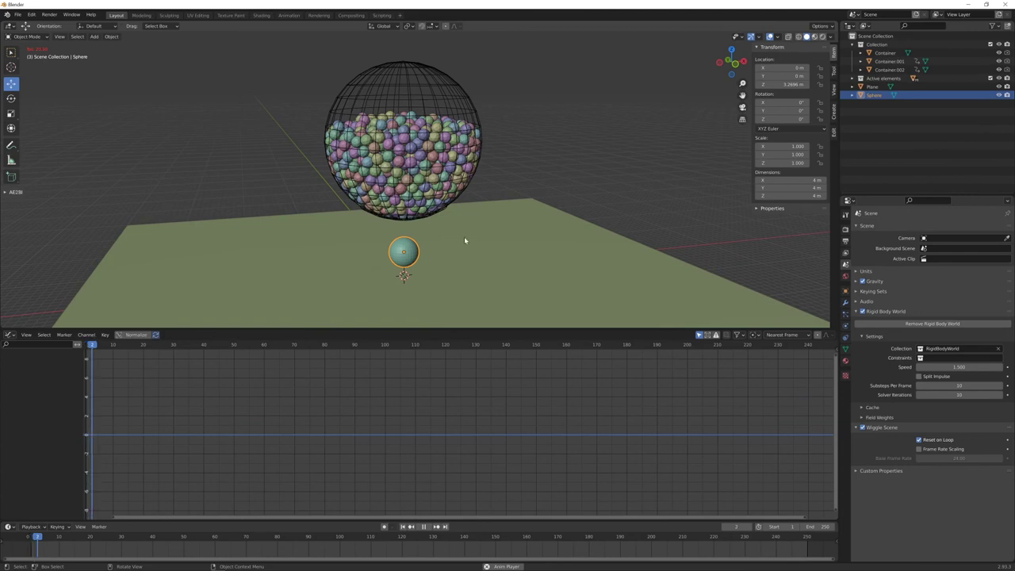
# - Stop playback, select Container.001 to frame its animation curve, and expand the Rigid Body World cache settings
pyautogui.press('space')
pyautogui.scroll(-2, 365, 421)
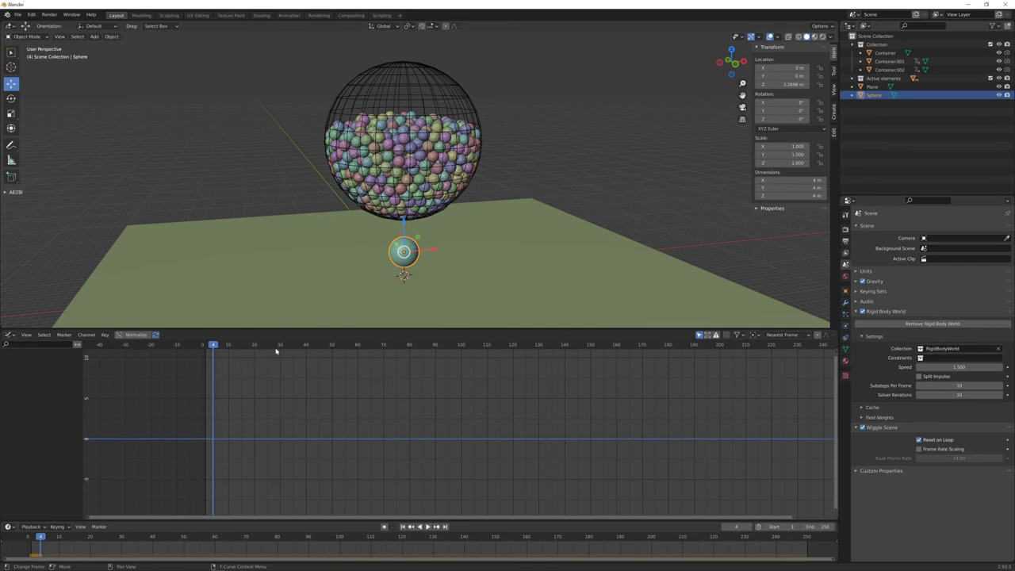
pyautogui.moveTo(440, 208); pyautogui.dragTo(443, 200, button='middle')
pyautogui.click(440, 205)
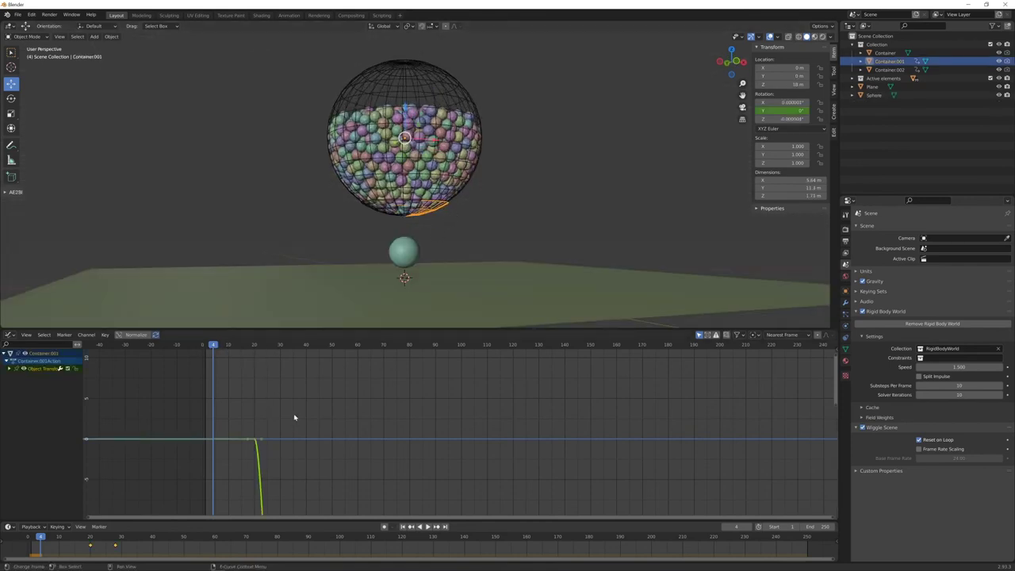
pyautogui.press('Home')
pyautogui.scroll(-3, 381, 443)
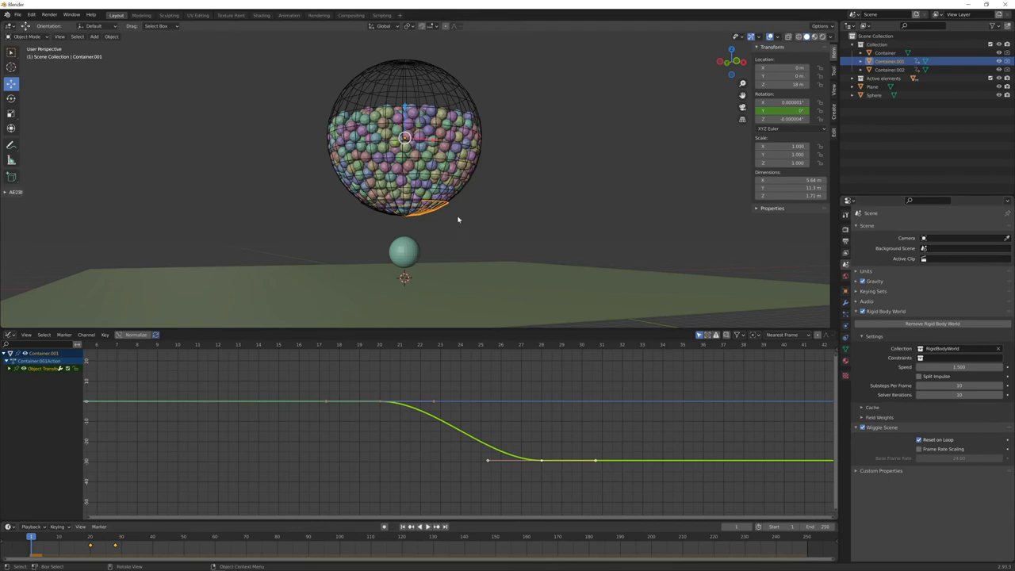
pyautogui.scroll(-2, 428, 441)
pyautogui.scroll(-2, 391, 383)
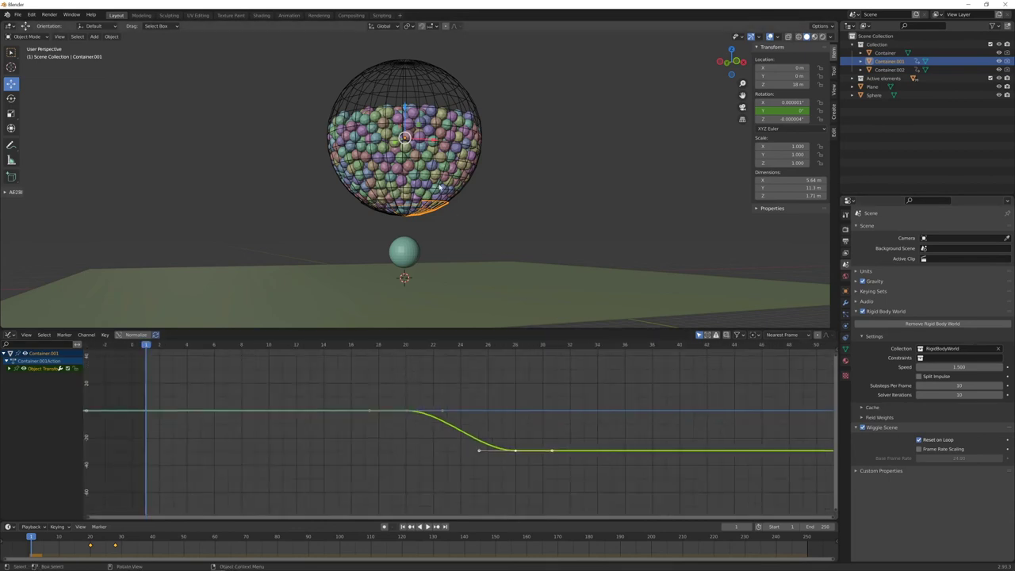
pyautogui.moveTo(452, 194); pyautogui.dragTo(468, 213, button='middle')
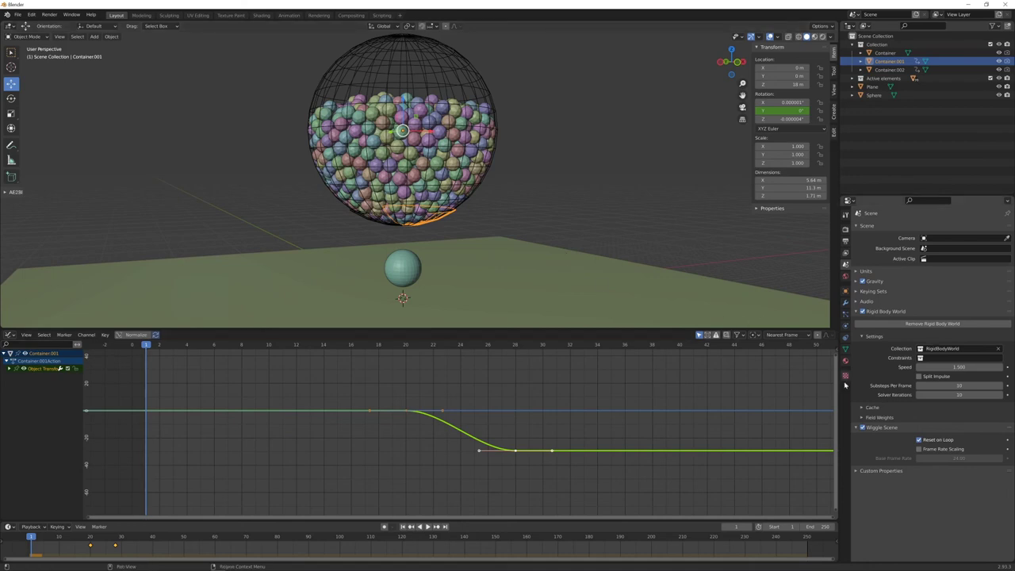
pyautogui.click(862, 408)
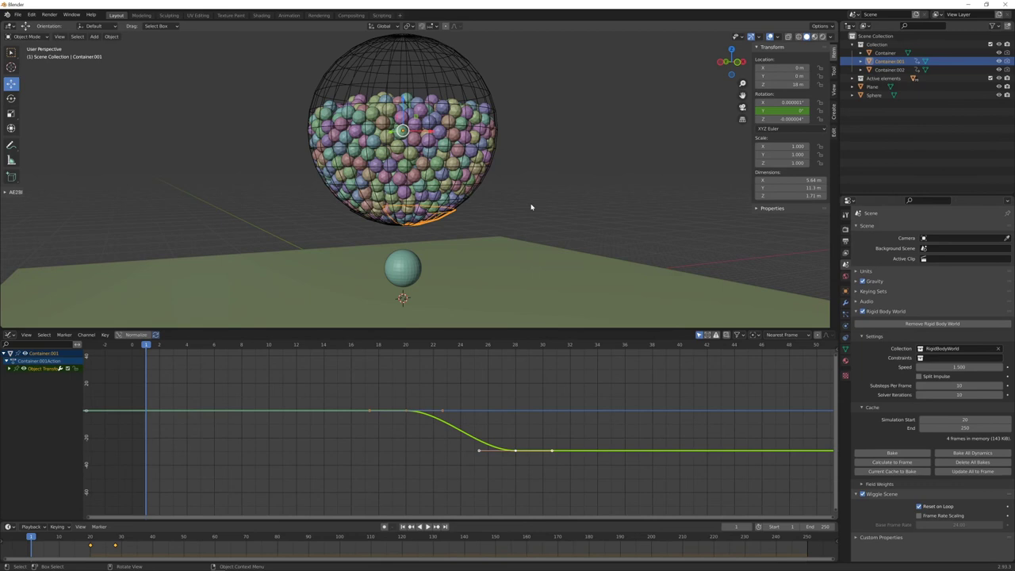
# - Cache and play the simulation to frame 208 as balls pour onto the floor, then rewind to frame 1
pyautogui.press('space')
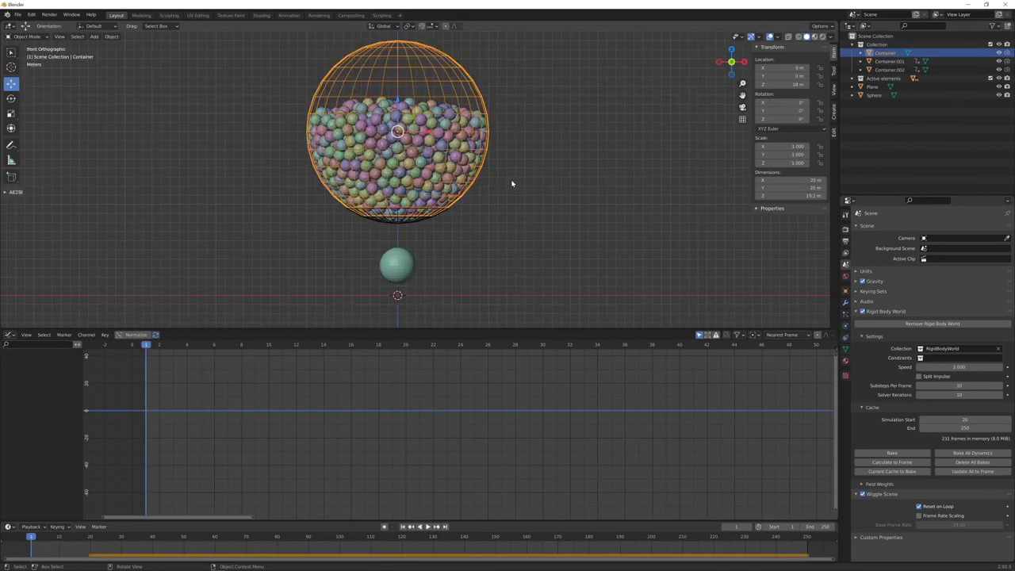
pyautogui.press('space')
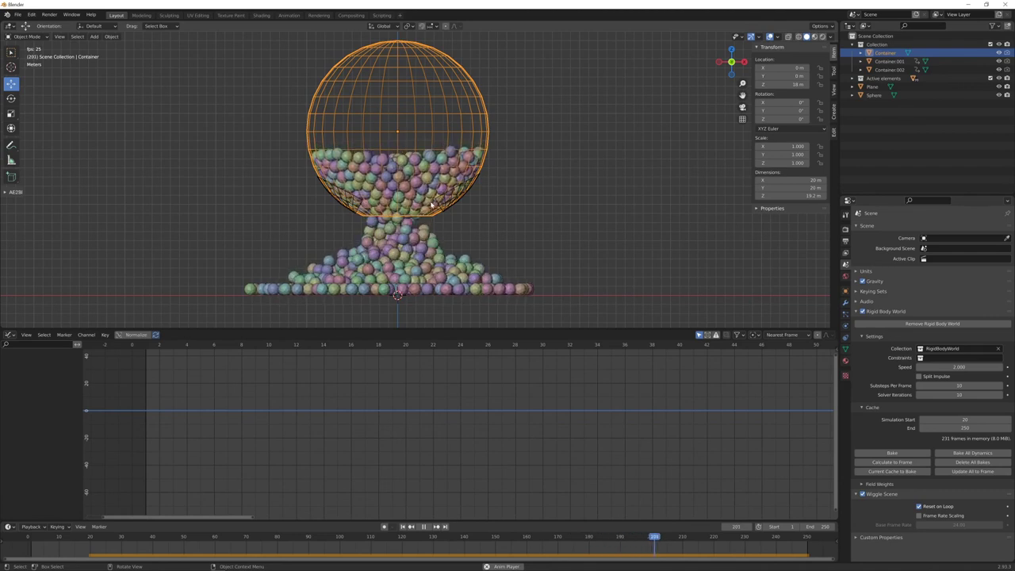
pyautogui.press('space')
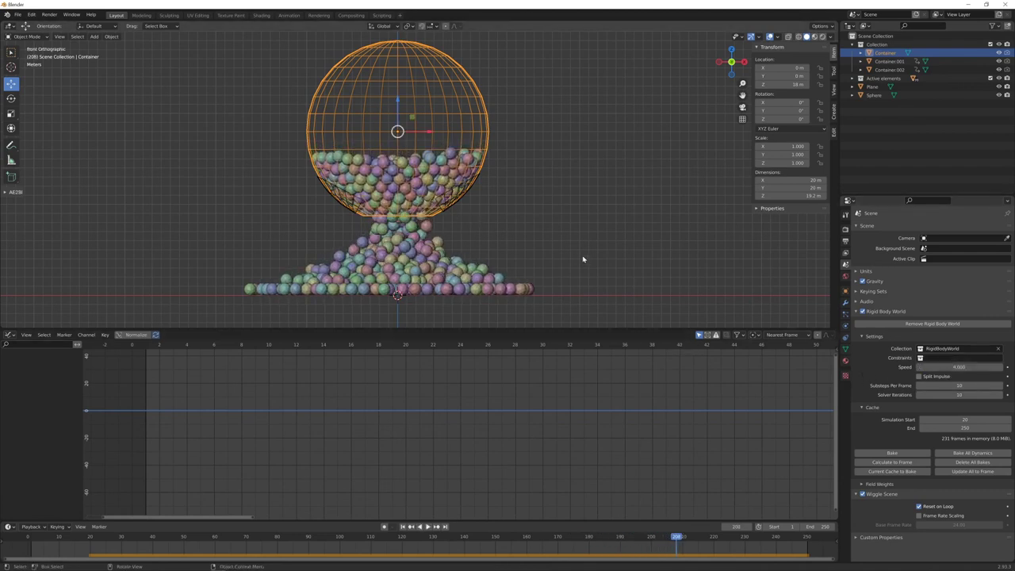
pyautogui.scroll(-2, 499, 237)
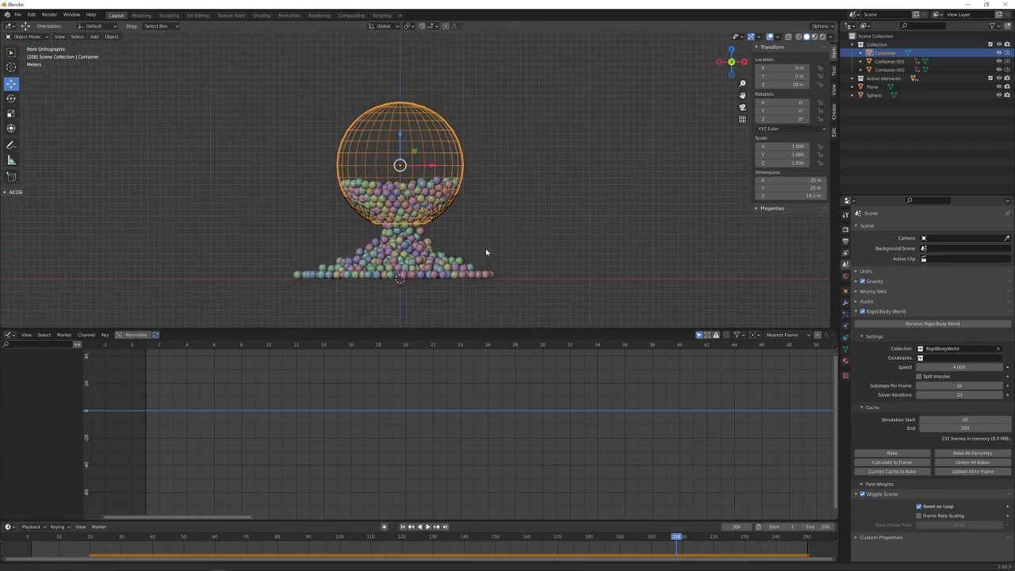
pyautogui.hotkey('shift', 'Left')
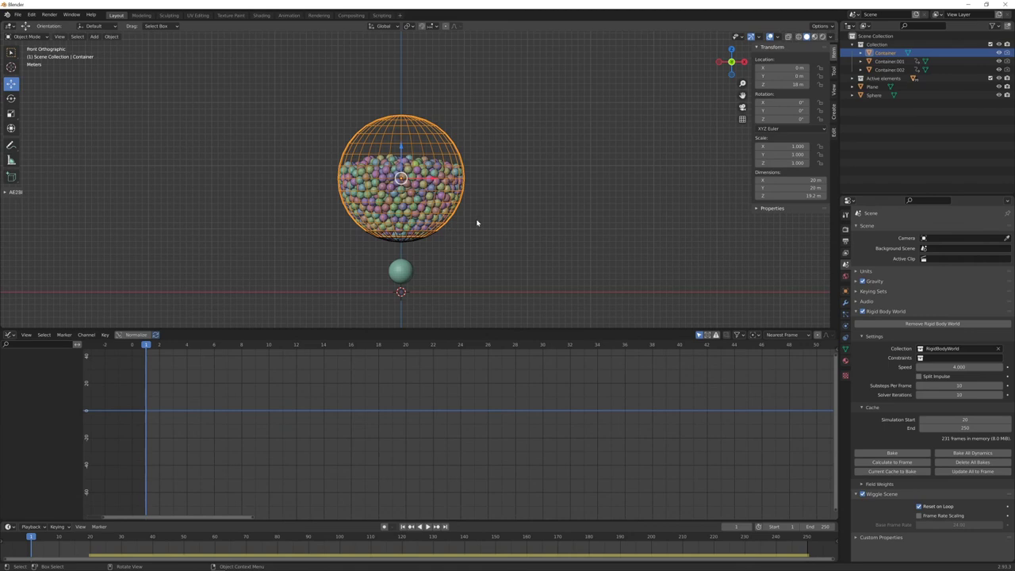
# - Undo the last change and replay the simulation in a maximized 3D viewport
pyautogui.hotkey('ctrl', 'z')
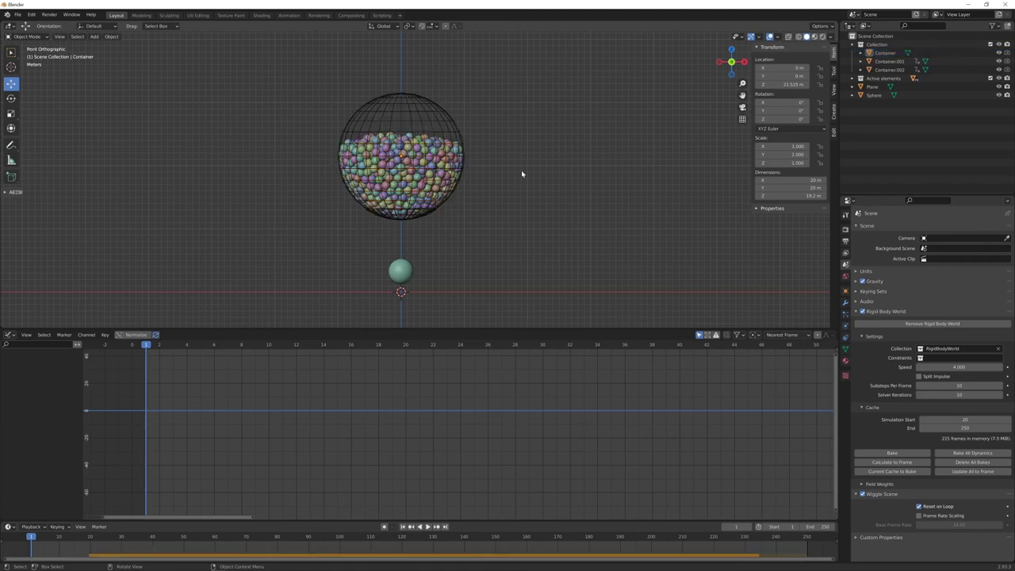
pyautogui.press('space')
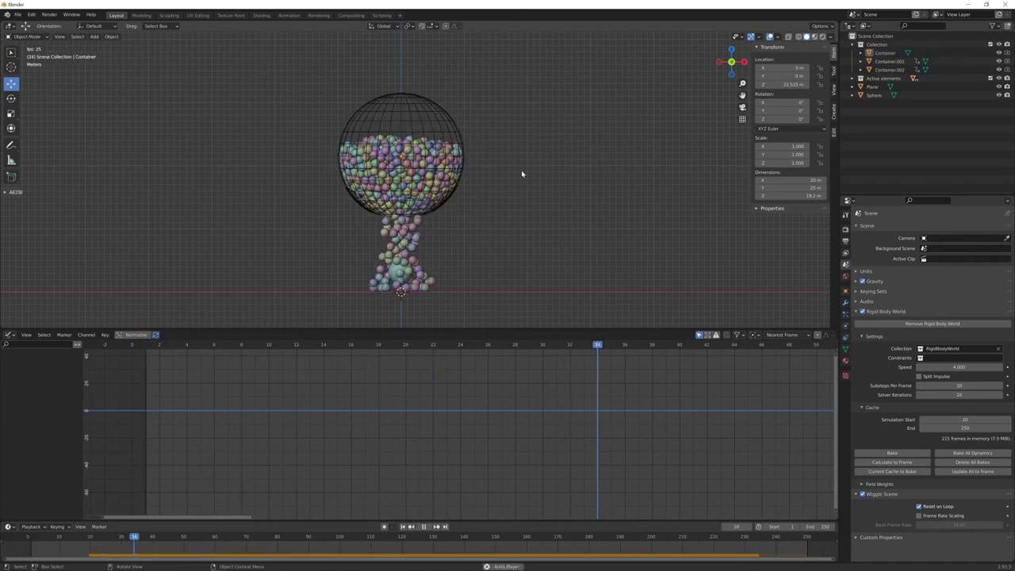
pyautogui.hotkey('ctrl', 'space')
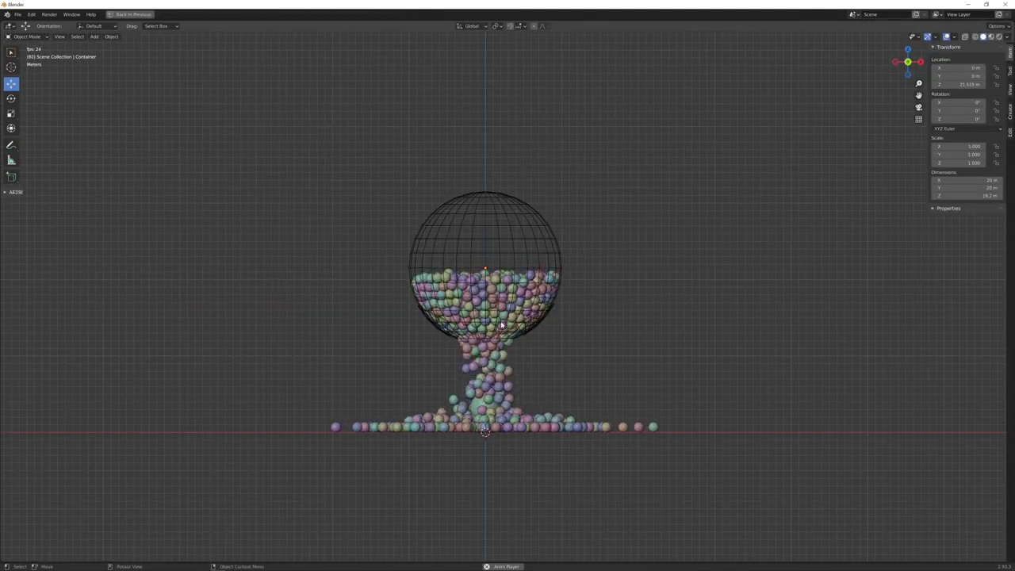
pyautogui.scroll(2, 554, 295)
# - Pan and tilt the view onto the pile of balls, then restart from the first frame
pyautogui.keyDown('shift'); pyautogui.moveTo(554, 296); pyautogui.dragTo(567, 283, button='middle'); pyautogui.keyUp('shift')
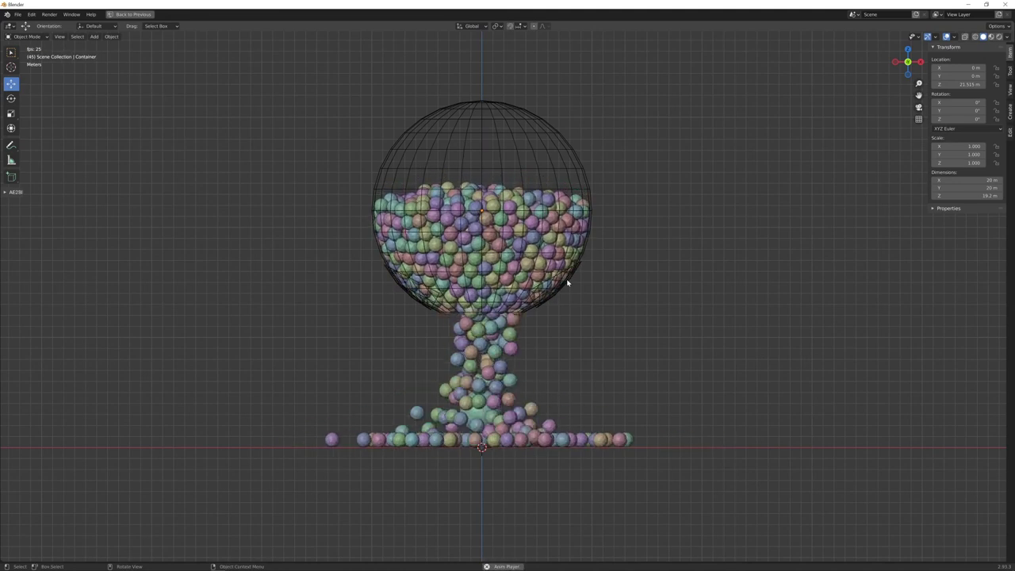
pyautogui.moveTo(567, 283); pyautogui.dragTo(690, 280, button='middle')
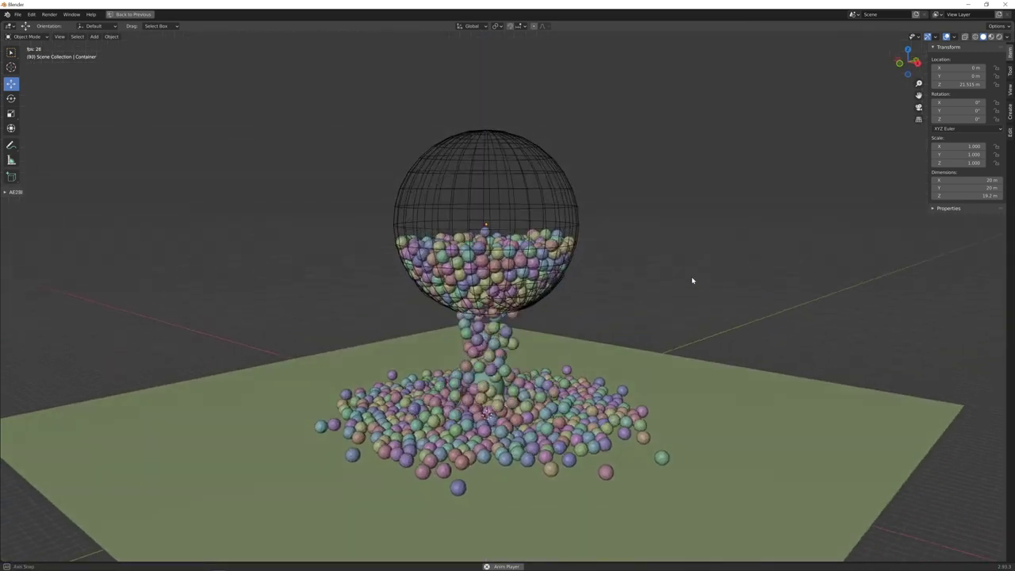
pyautogui.scroll(2, 691, 280)
pyautogui.moveTo(634, 336); pyautogui.dragTo(643, 312, button='middle')
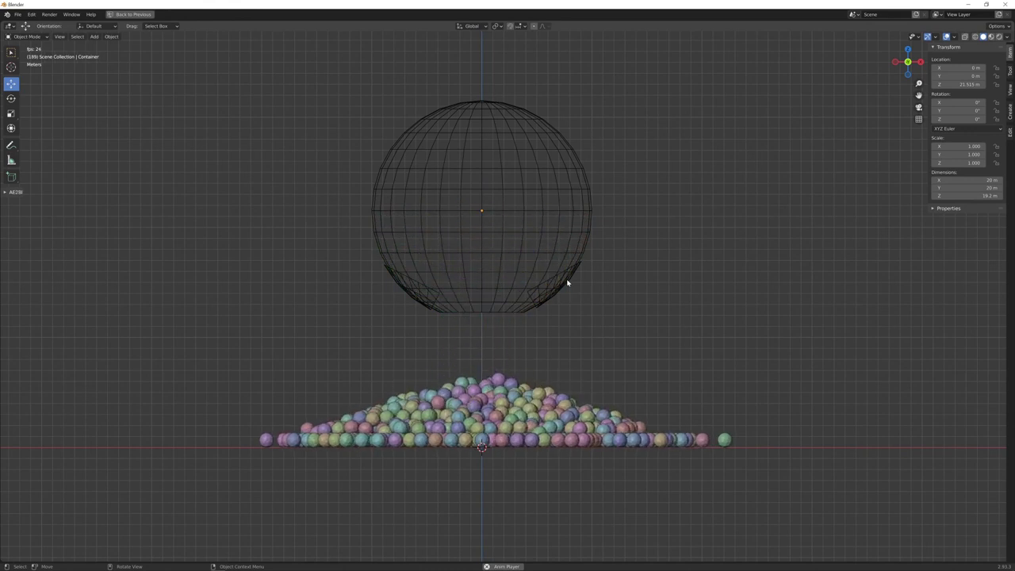
pyautogui.hotkey('shift', 'Left')
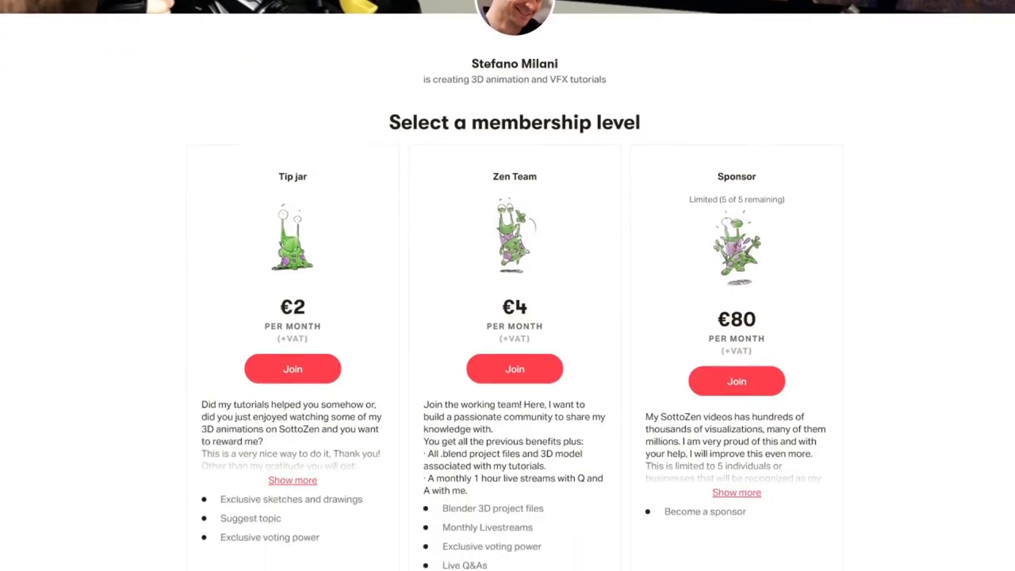
# - Scroll the Patreon page through the Tip jar (€2), Zen Team (€4) and Sponsor (€80) tiers
pyautogui.scroll(-15, 837, 434)
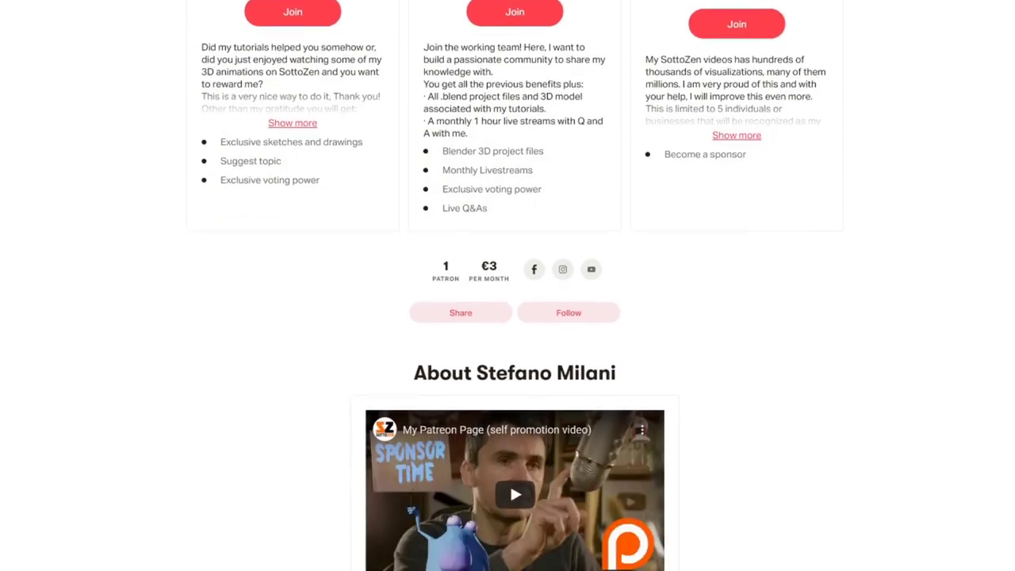
pyautogui.scroll(15, 828, 432)
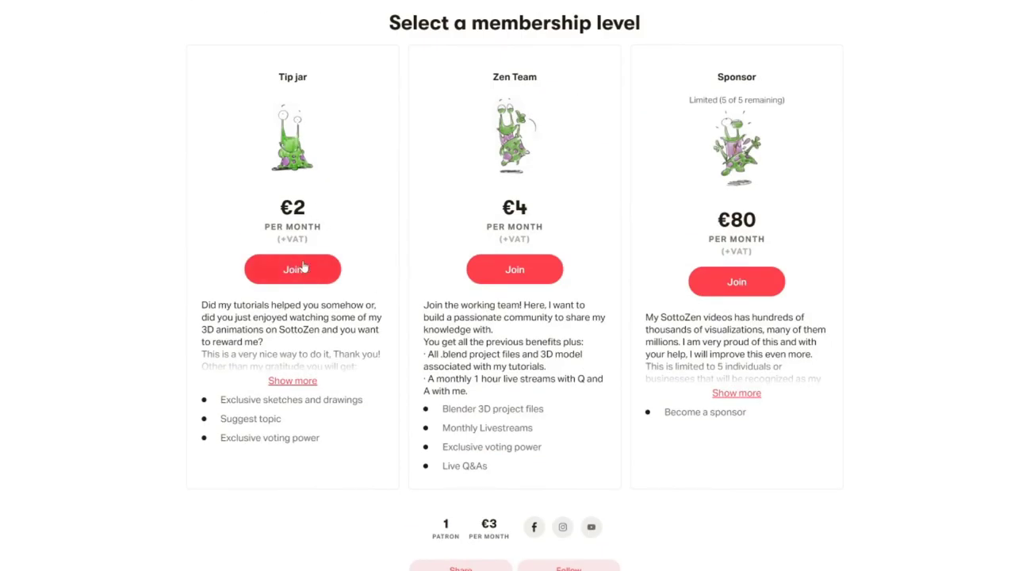
pyautogui.scroll(-5, 725, 516)
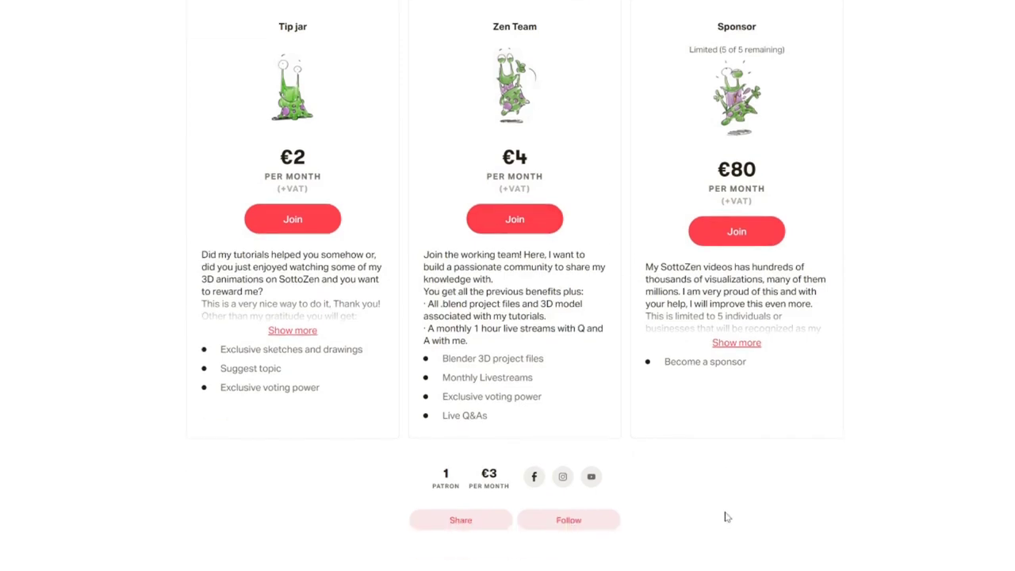